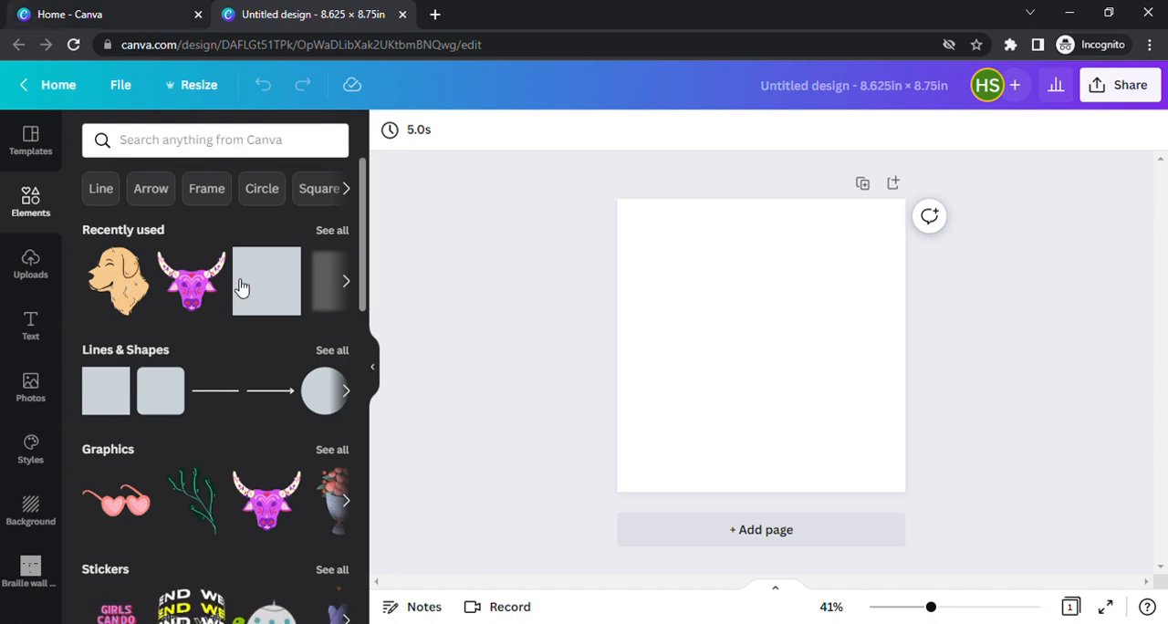
Search the elements for "dog" and place the crouching brown-and-cream dog graphic in the upper-left area of the page.
{"action": "left_click", "coordinate": [260, 148]}
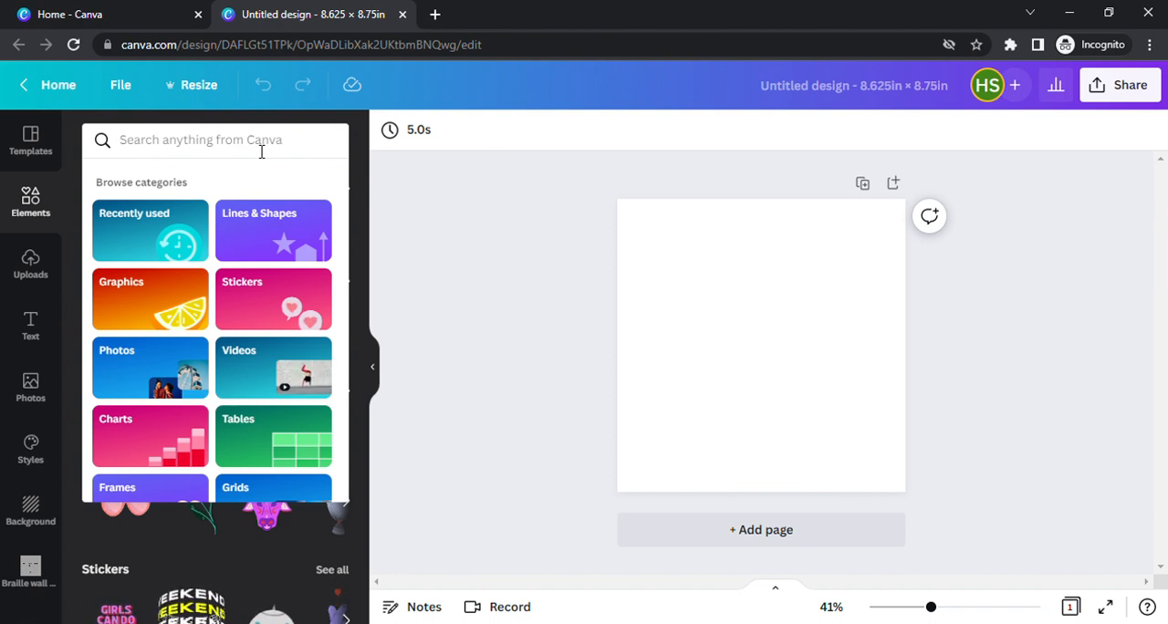
{"action": "type", "text": "dog"}
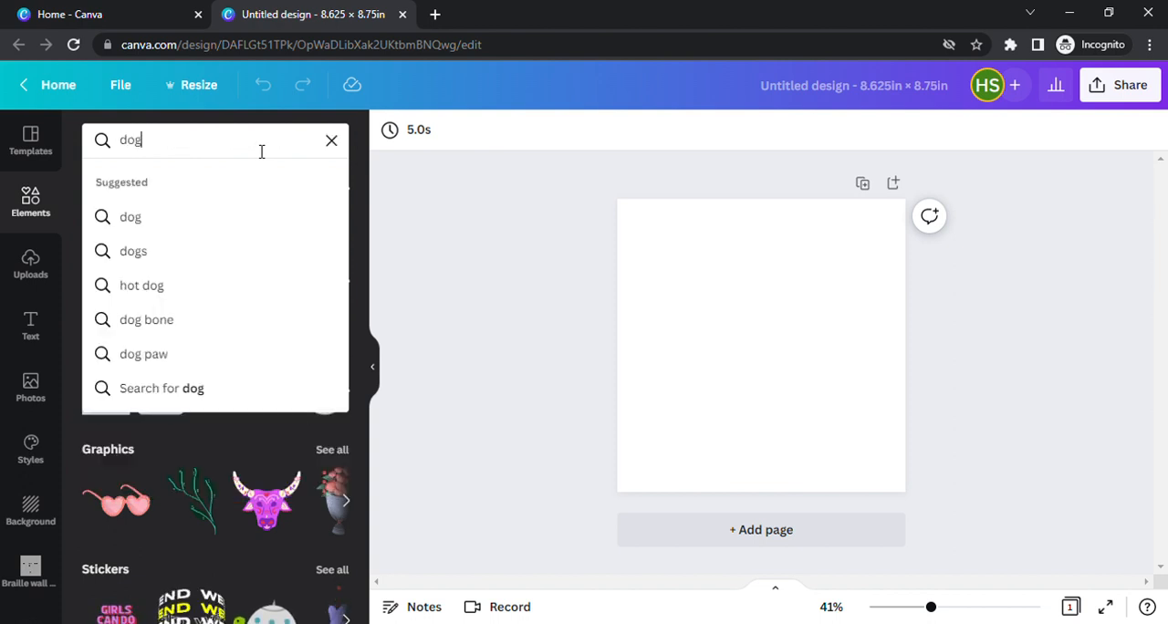
{"action": "key", "text": "Return"}
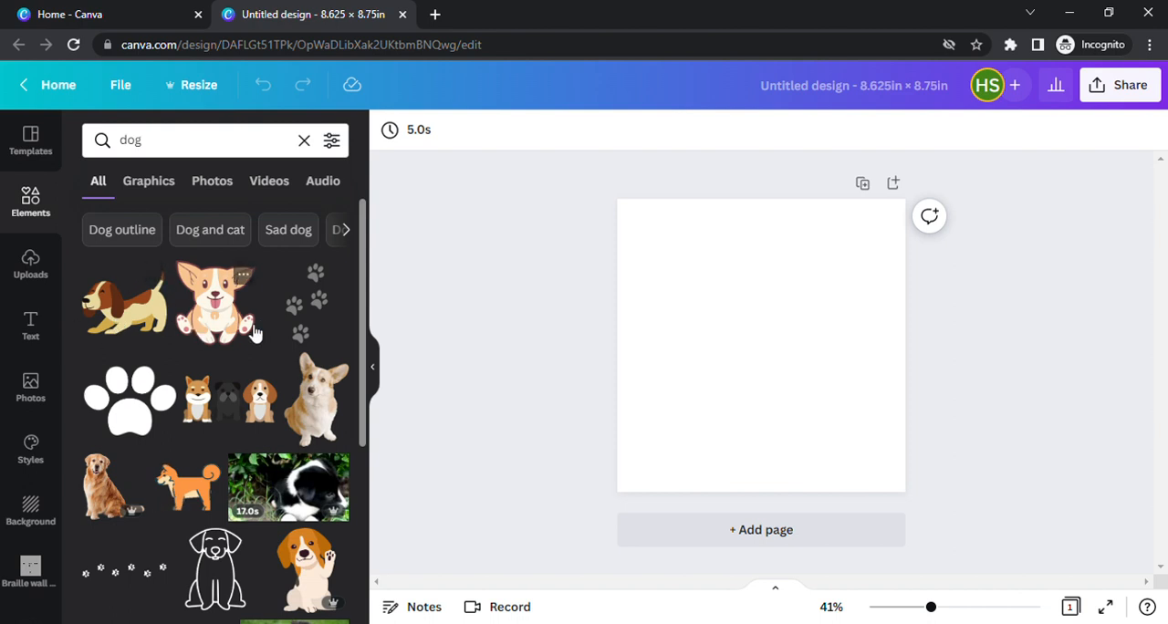
{"action": "left_click", "coordinate": [124, 314]}
{"action": "left_click_drag", "start_coordinate": [730, 345], "coordinate": [702, 278]}
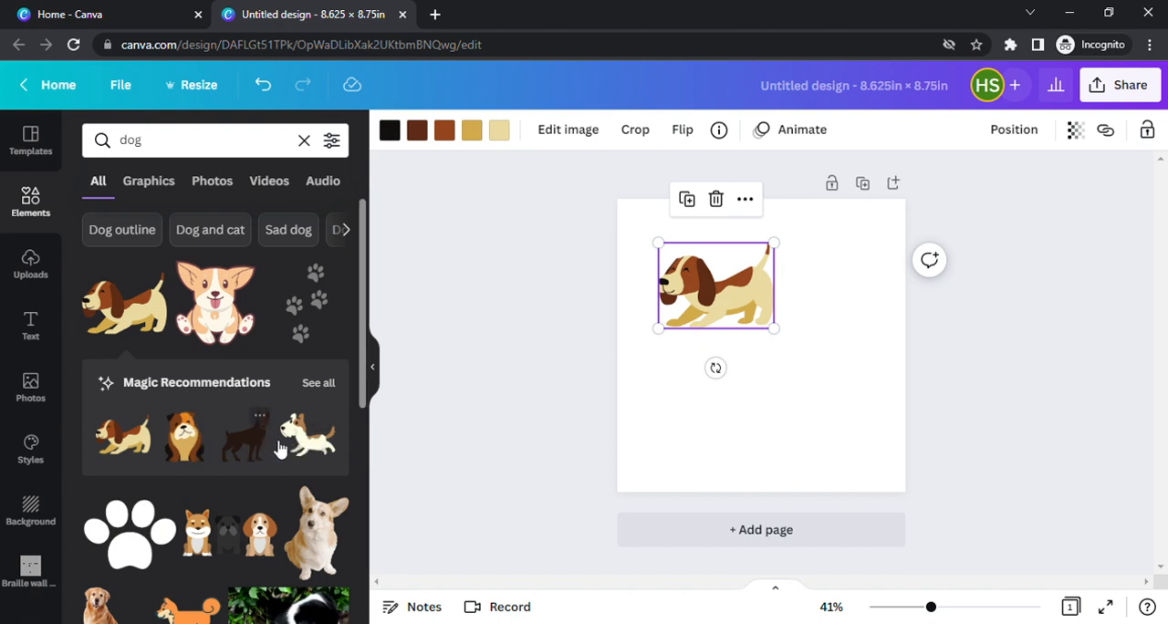
Show all recommendations matching the crouching dog and place the sitting bulldog to its right on the page.
{"action": "left_click", "coordinate": [329, 384]}
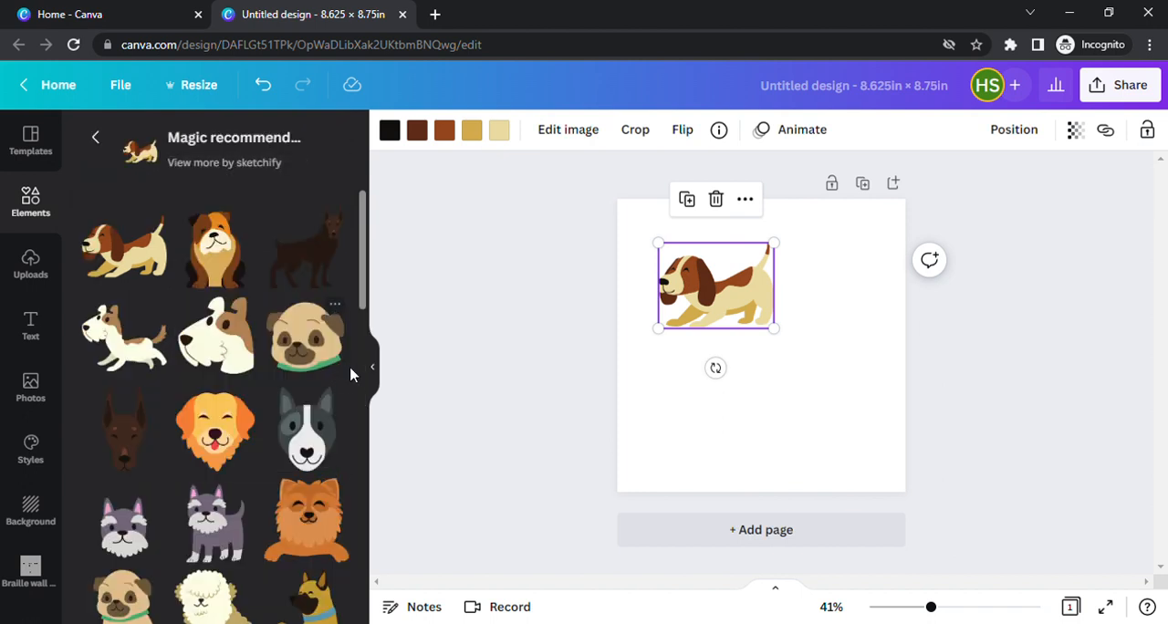
{"action": "scroll", "coordinate": [317, 389], "scroll_direction": "down", "scroll_amount": 5}
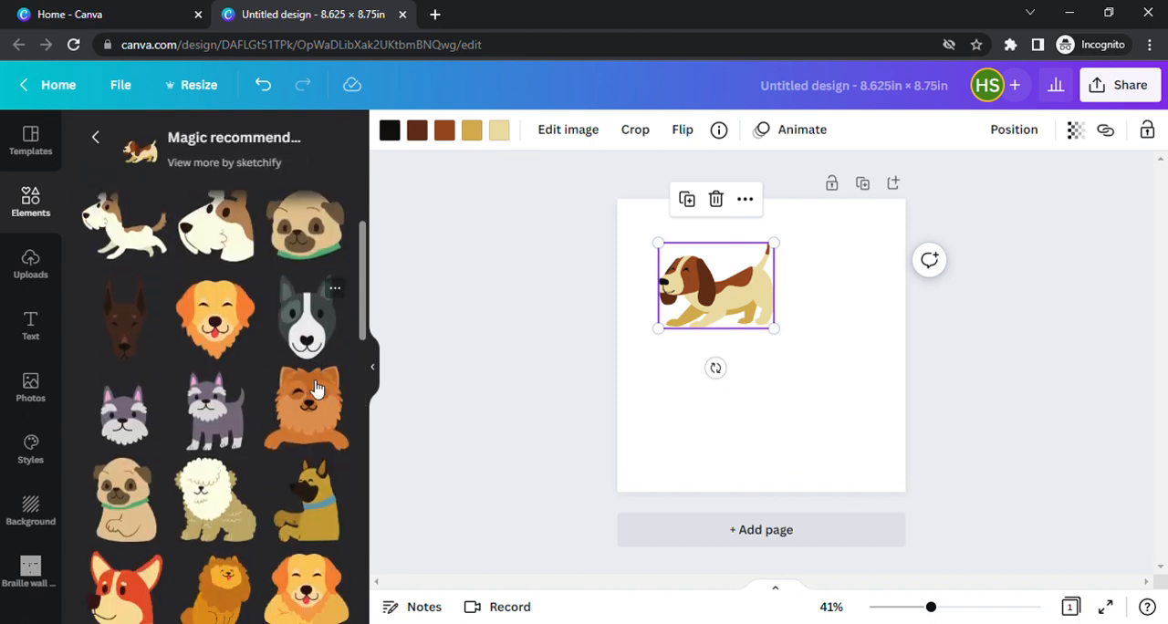
{"action": "scroll", "coordinate": [317, 390], "scroll_direction": "down", "scroll_amount": 6}
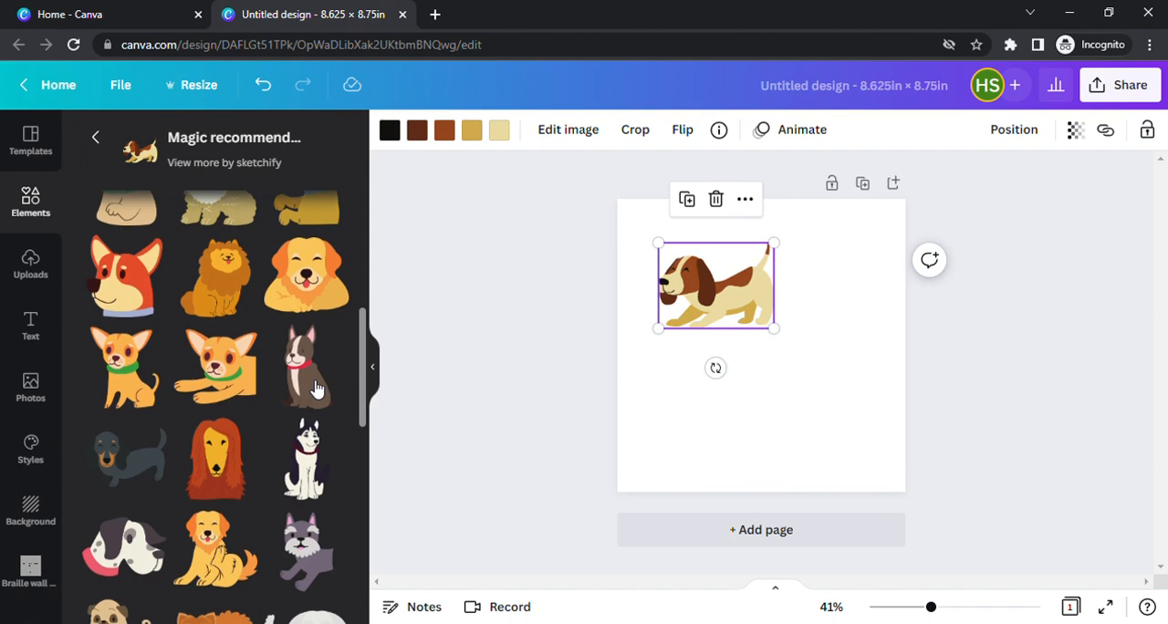
{"action": "scroll", "coordinate": [317, 389], "scroll_direction": "down", "scroll_amount": 5}
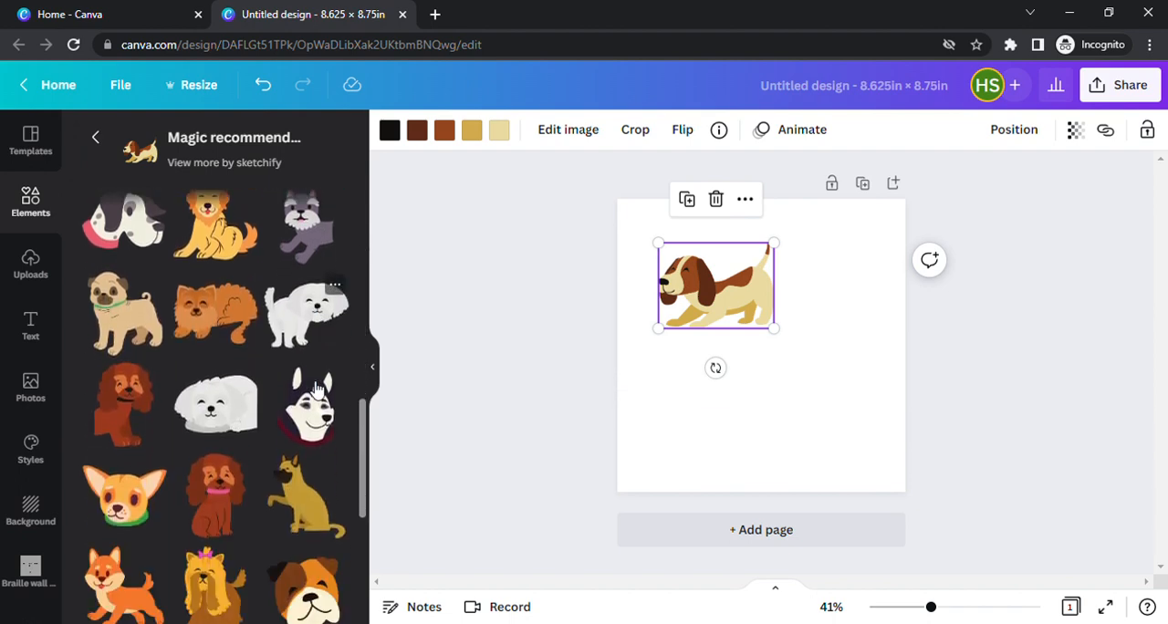
{"action": "scroll", "coordinate": [317, 394], "scroll_direction": "down", "scroll_amount": 5}
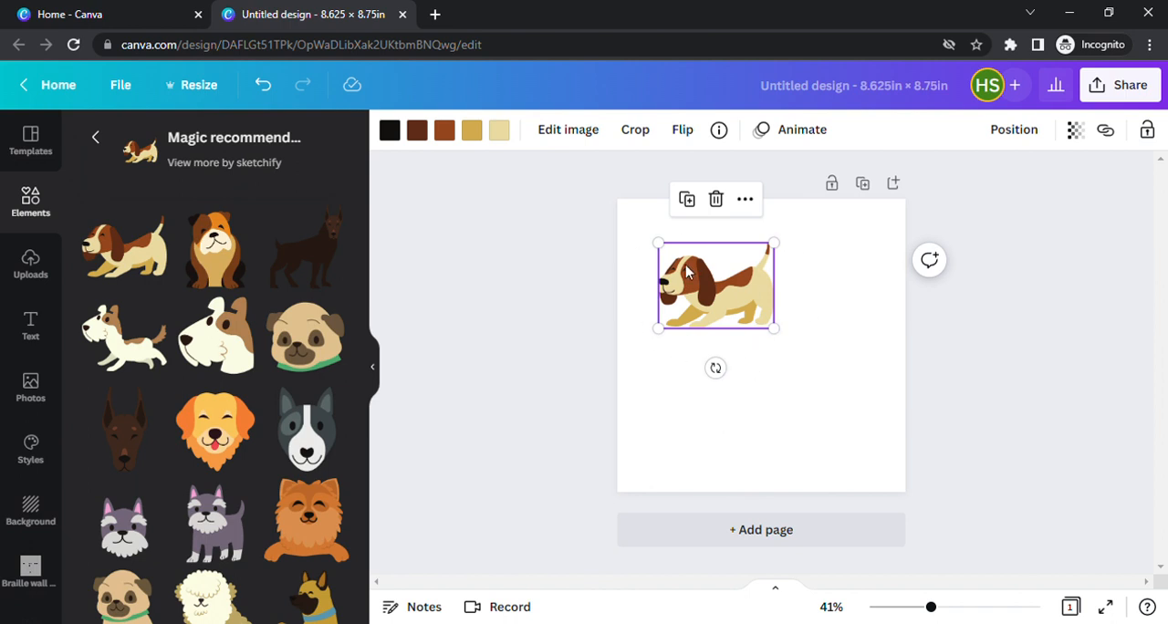
{"action": "left_click", "coordinate": [219, 259]}
{"action": "left_click_drag", "start_coordinate": [718, 324], "coordinate": [792, 316]}
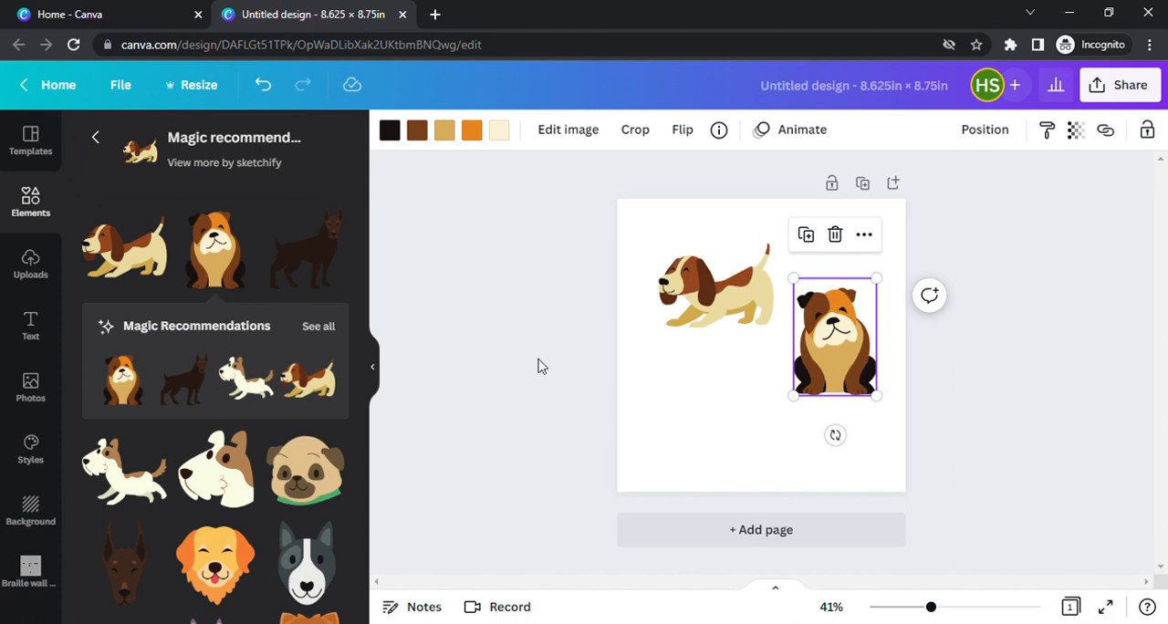
Look through more of the matching dog graphics and add a second page to the design.
{"action": "scroll", "coordinate": [262, 426], "scroll_direction": "down", "scroll_amount": 1}
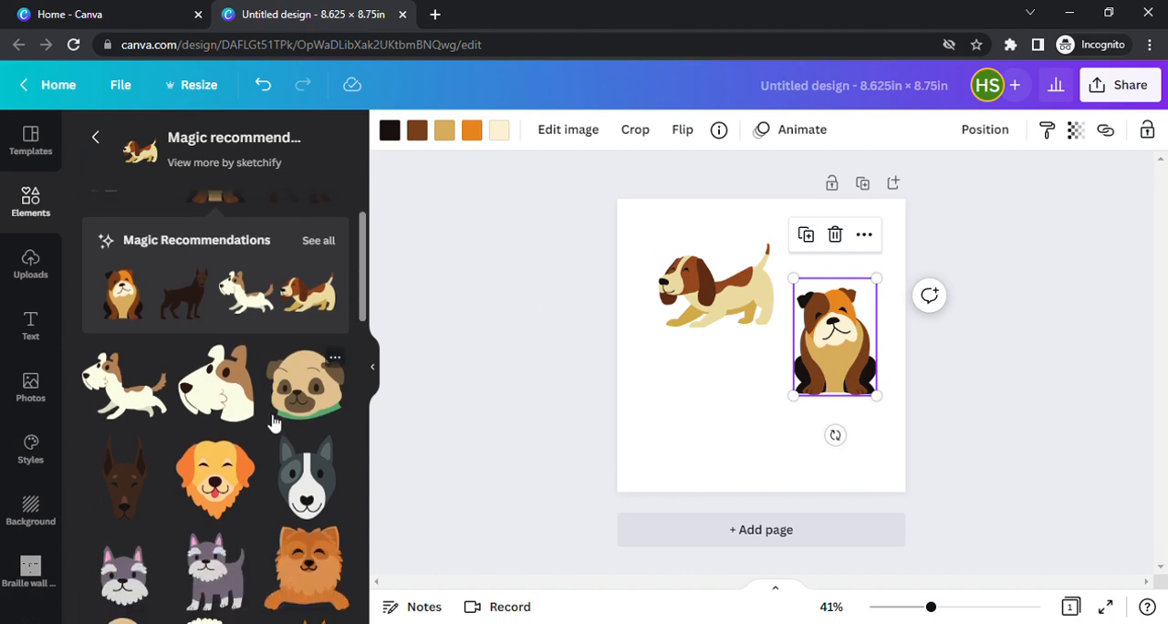
{"action": "scroll", "coordinate": [274, 422], "scroll_direction": "down", "scroll_amount": 1}
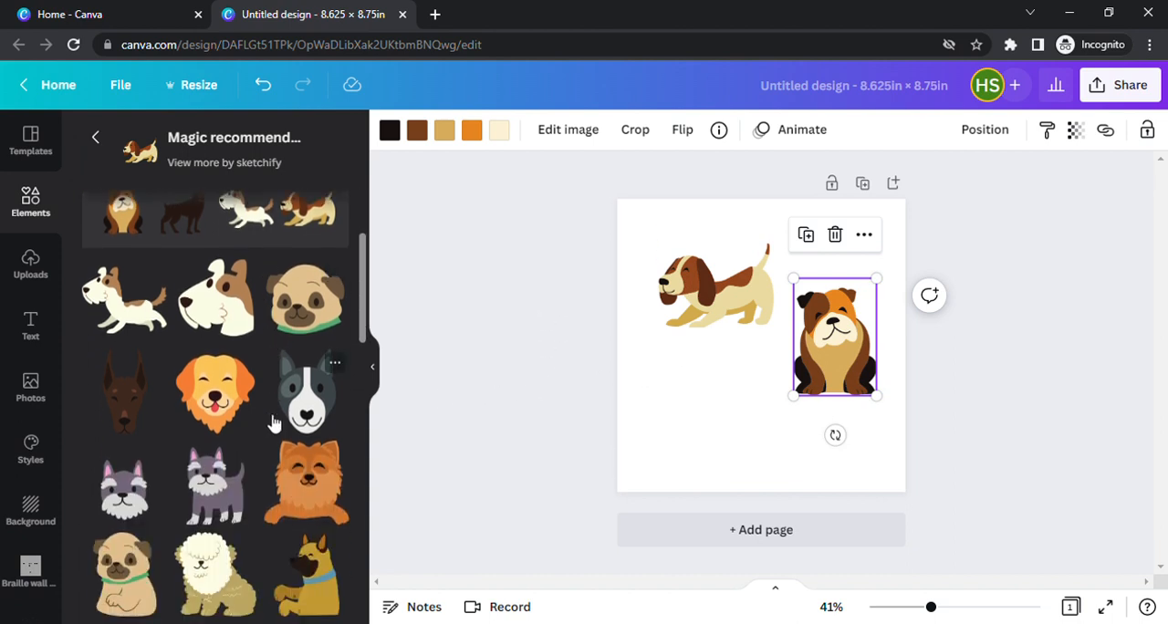
{"action": "scroll", "coordinate": [274, 422], "scroll_direction": "down", "scroll_amount": 1}
{"action": "scroll", "coordinate": [273, 422], "scroll_direction": "down", "scroll_amount": 2}
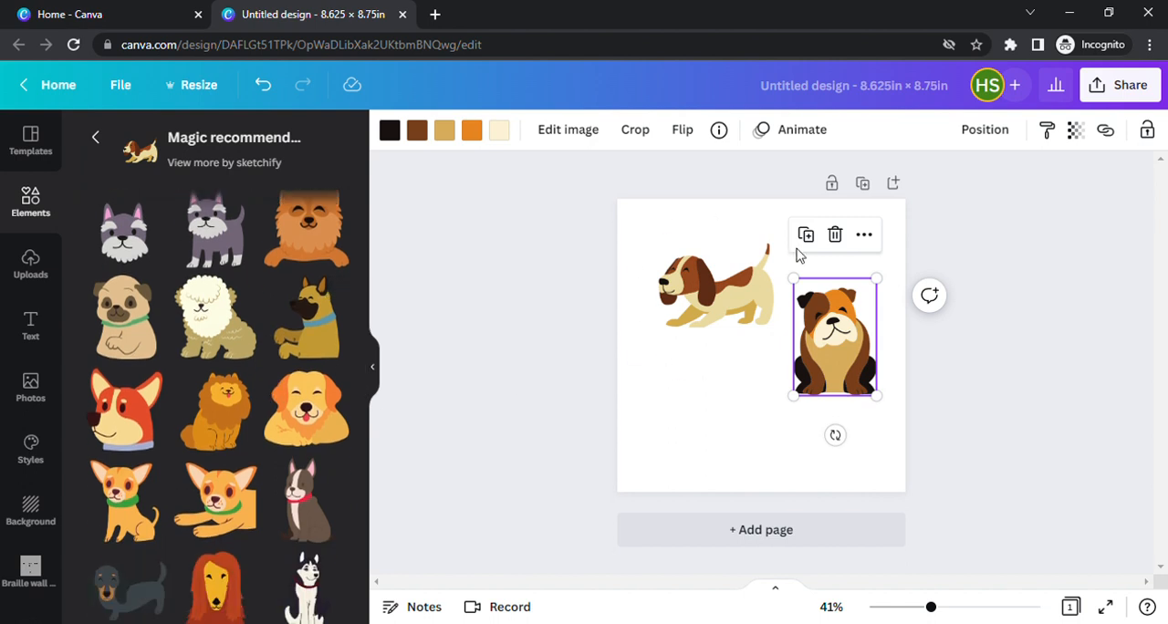
{"action": "scroll", "coordinate": [328, 383], "scroll_direction": "down", "scroll_amount": 2}
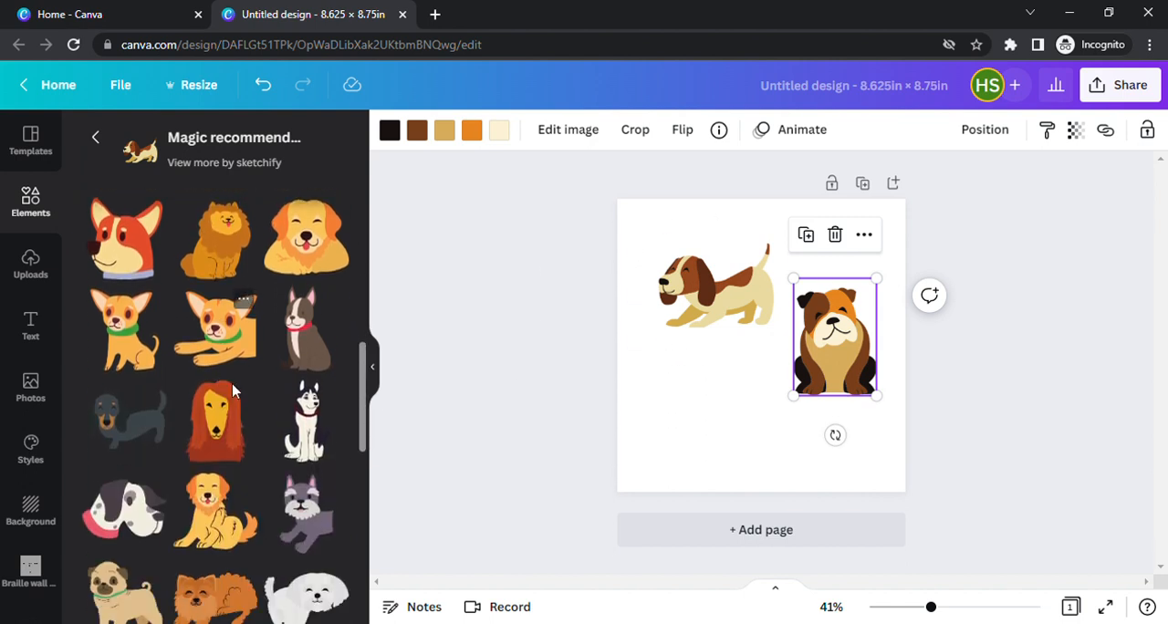
{"action": "left_click", "coordinate": [730, 533]}
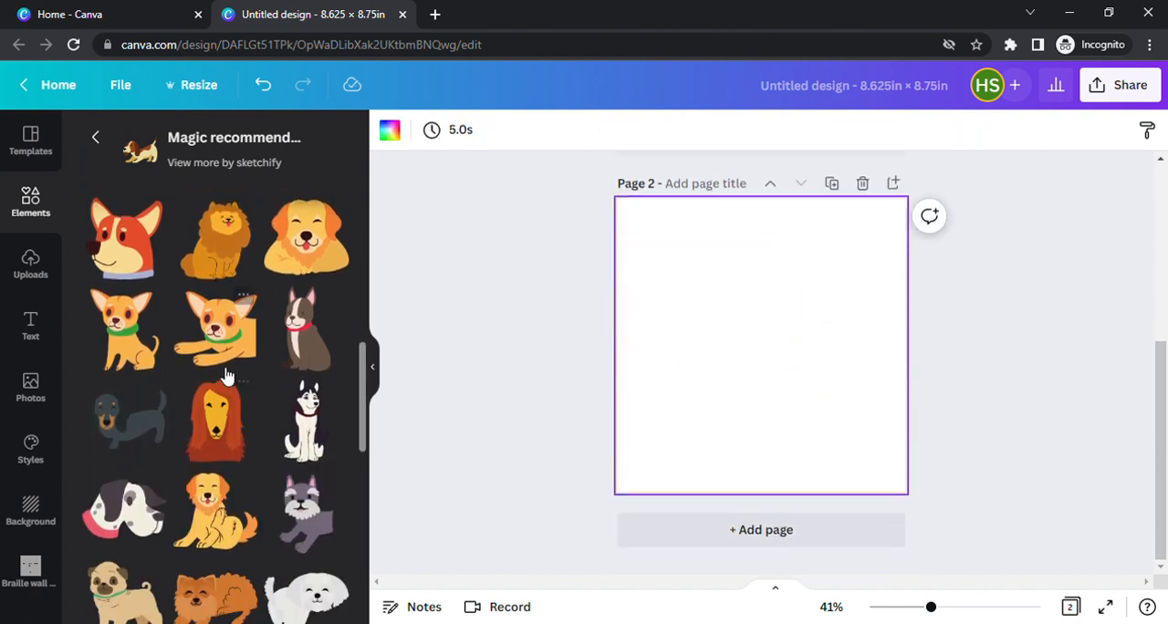
Return to the "dog" search results, browse them and limit the results to graphics.
{"action": "scroll", "coordinate": [219, 364], "scroll_direction": "up", "scroll_amount": 5}
{"action": "left_click", "coordinate": [95, 137]}
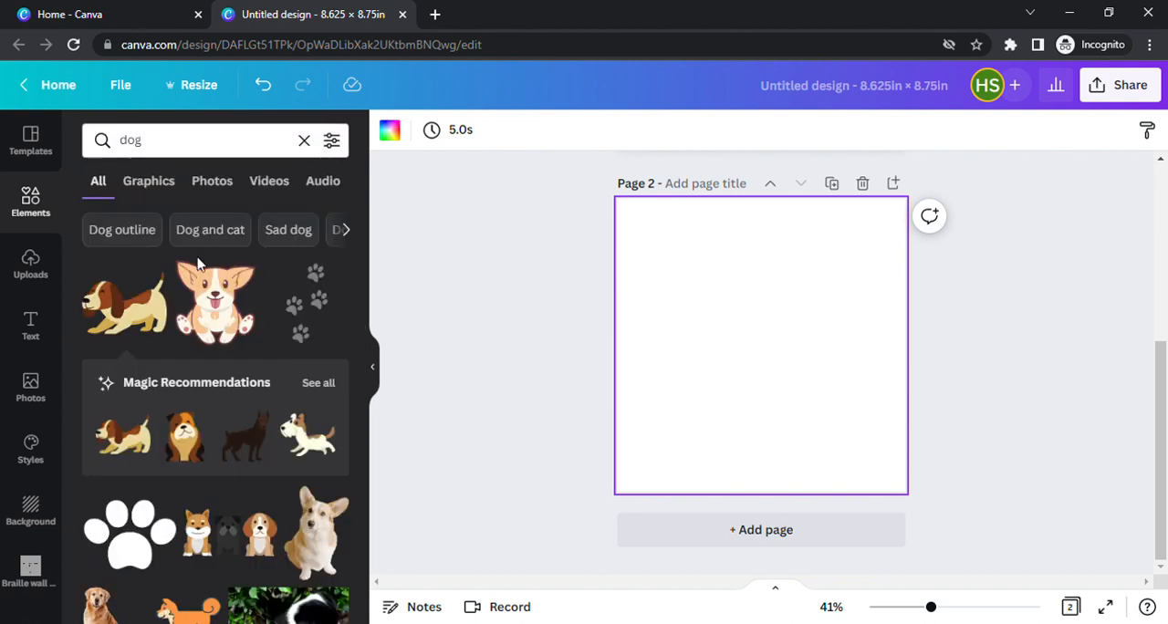
{"action": "scroll", "coordinate": [233, 325], "scroll_direction": "down", "scroll_amount": 2}
{"action": "scroll", "coordinate": [234, 325], "scroll_direction": "down", "scroll_amount": 5}
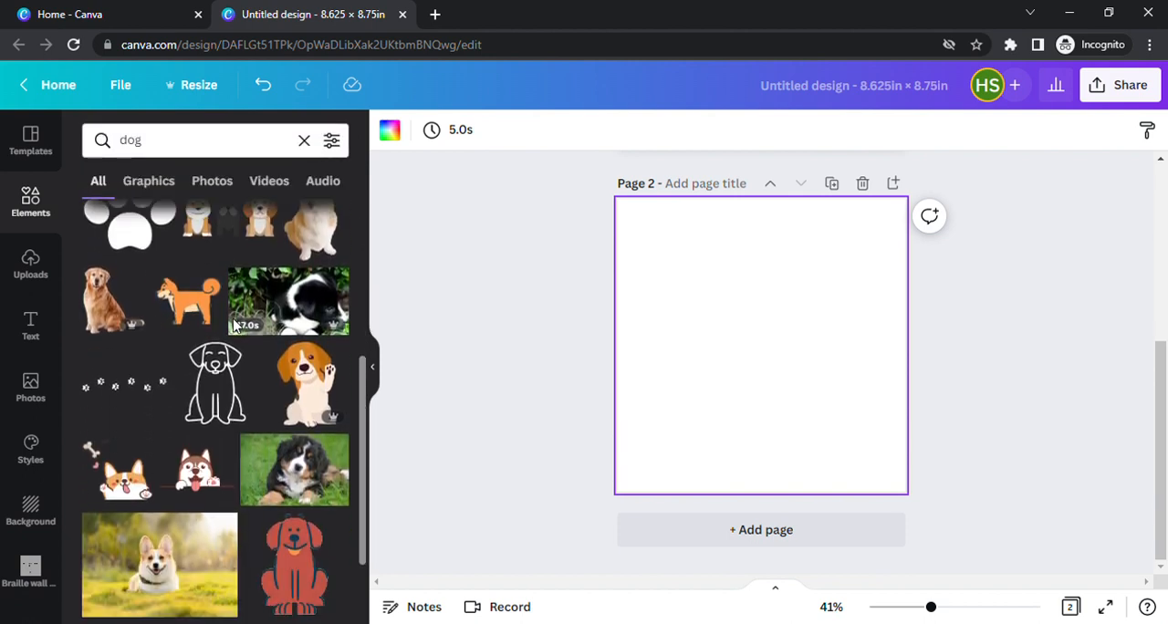
{"action": "scroll", "coordinate": [239, 325], "scroll_direction": "down", "scroll_amount": 2}
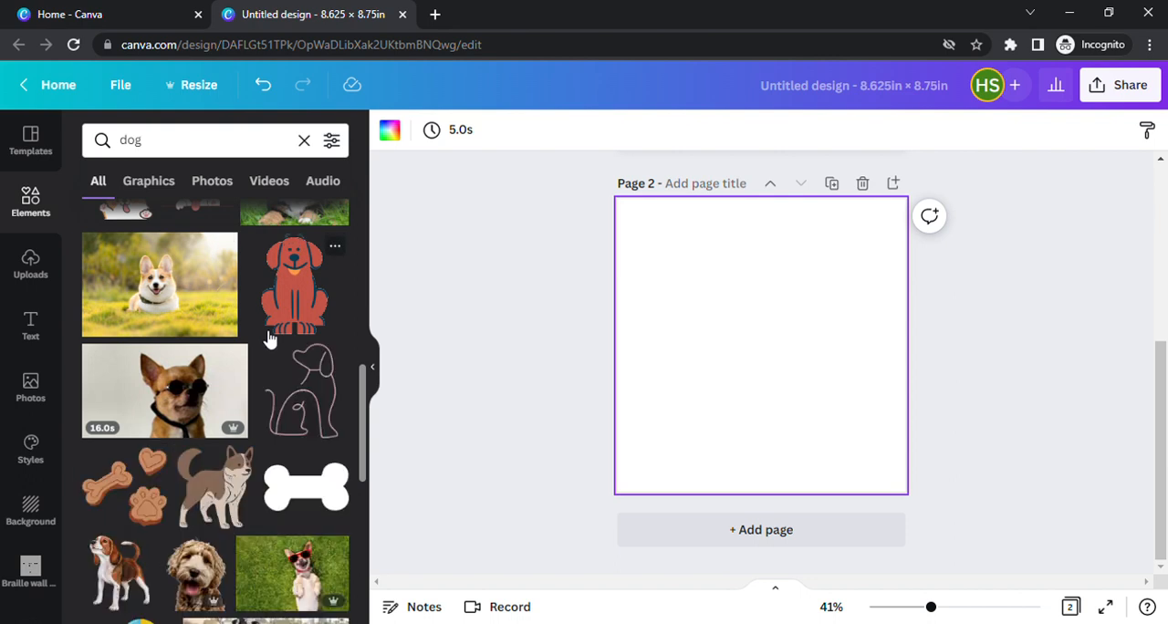
{"action": "scroll", "coordinate": [267, 333], "scroll_direction": "down", "scroll_amount": 2}
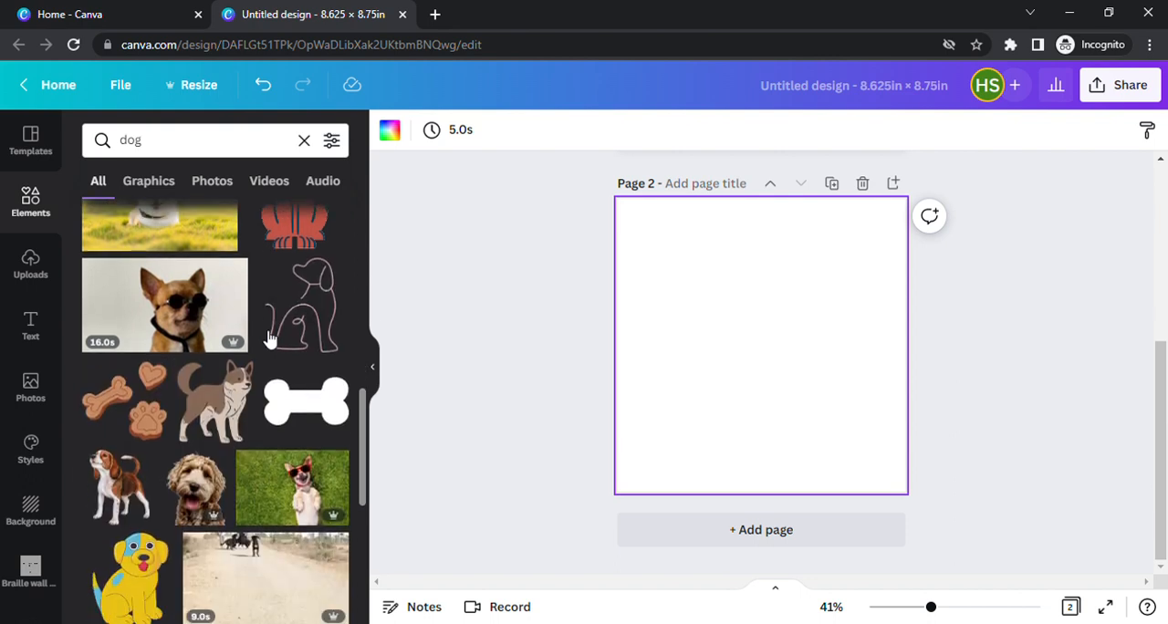
{"action": "left_click", "coordinate": [148, 180]}
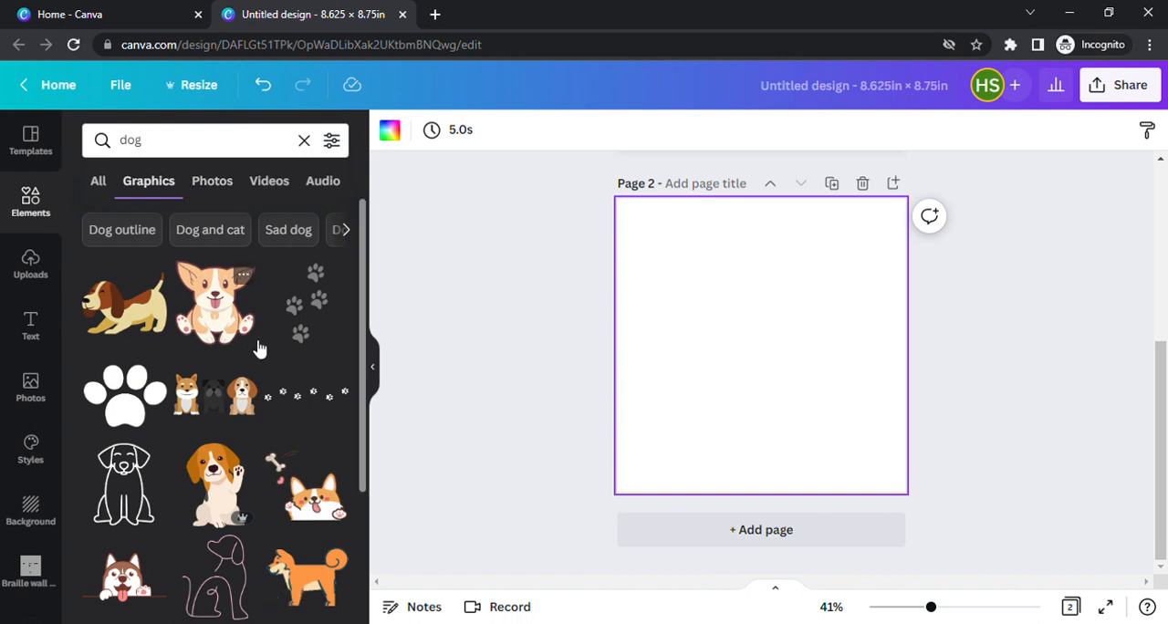
Add the winking grey-and-white husky graphic to page 2 and place it in the upper-right area.
{"action": "scroll", "coordinate": [260, 345], "scroll_direction": "down", "scroll_amount": 3}
{"action": "scroll", "coordinate": [260, 346], "scroll_direction": "down", "scroll_amount": 3}
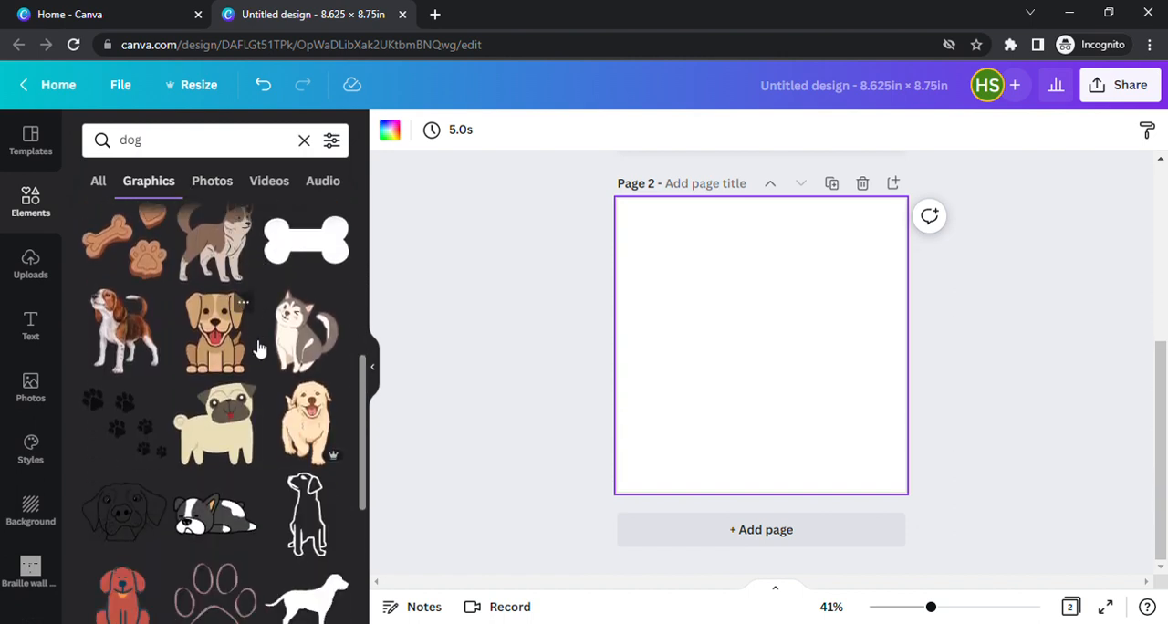
{"action": "left_click", "coordinate": [304, 337]}
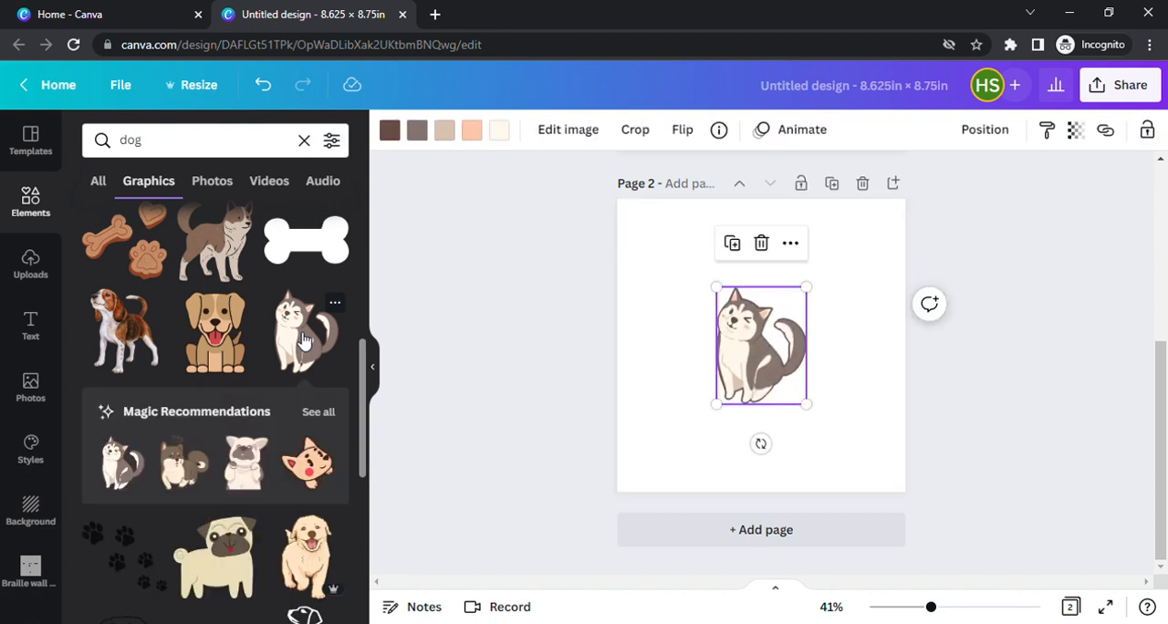
{"action": "left_click_drag", "start_coordinate": [754, 368], "coordinate": [806, 342]}
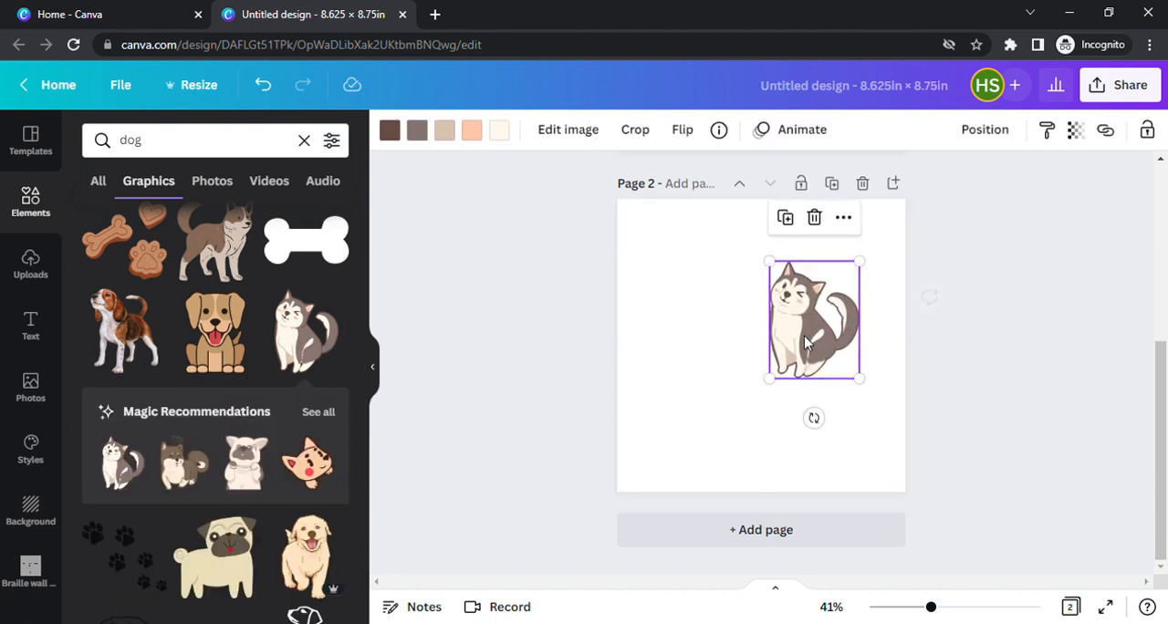
Browse all recommendations for the husky, add a third page and place the side-facing brown sitting dog in its upper-left area.
{"action": "left_click", "coordinate": [326, 414]}
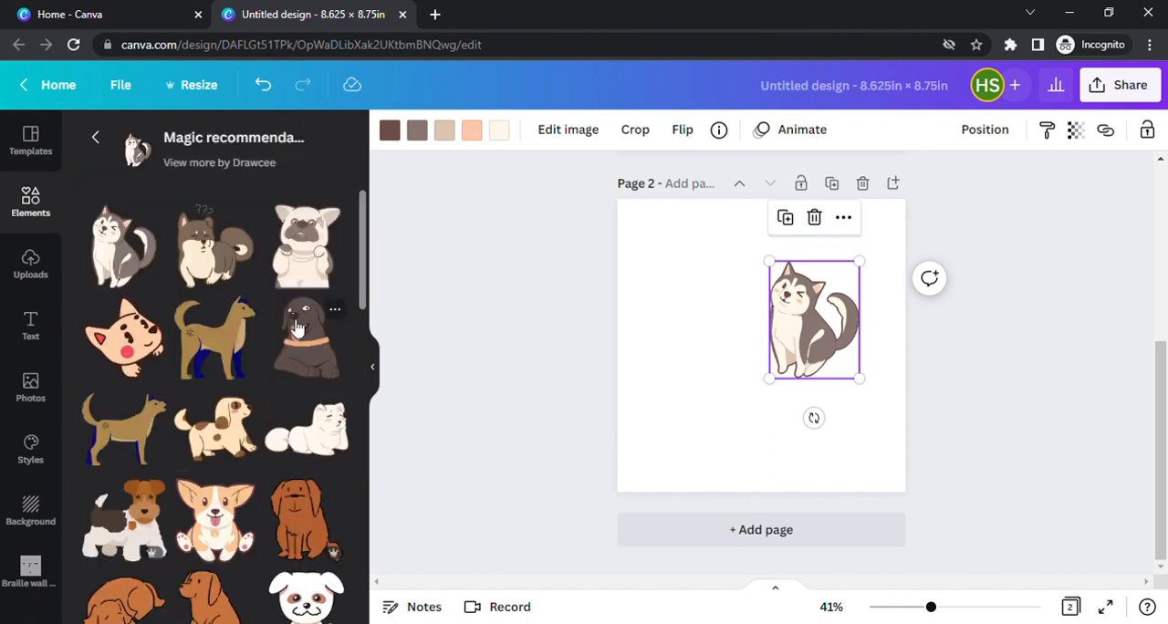
{"action": "scroll", "coordinate": [298, 326], "scroll_direction": "down", "scroll_amount": 3}
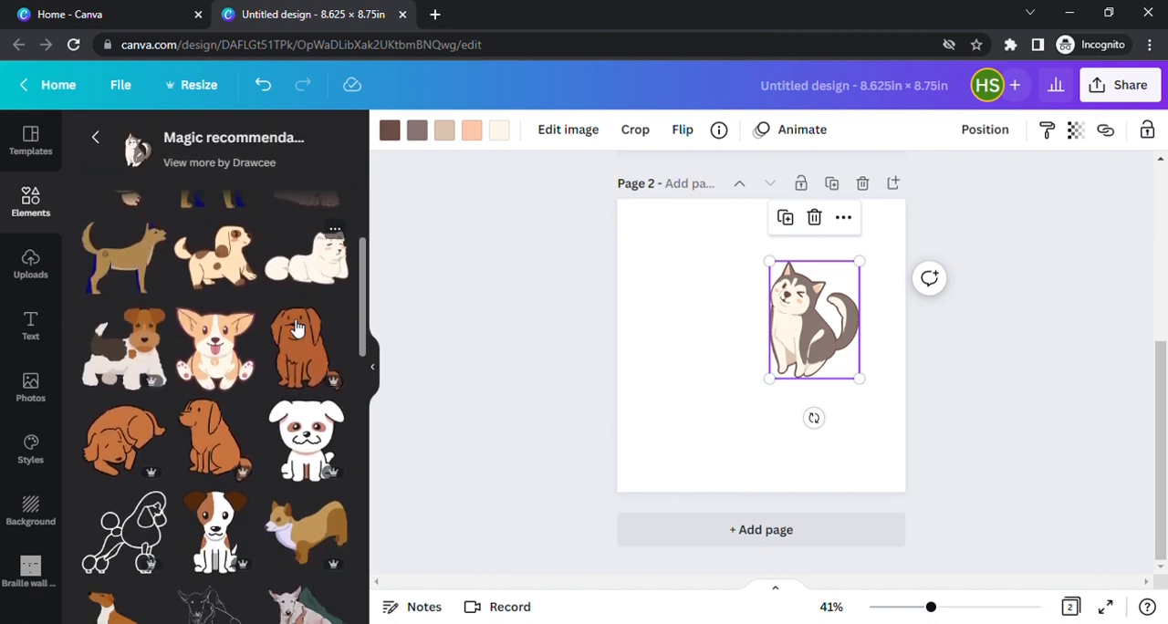
{"action": "scroll", "coordinate": [296, 326], "scroll_direction": "down", "scroll_amount": 3}
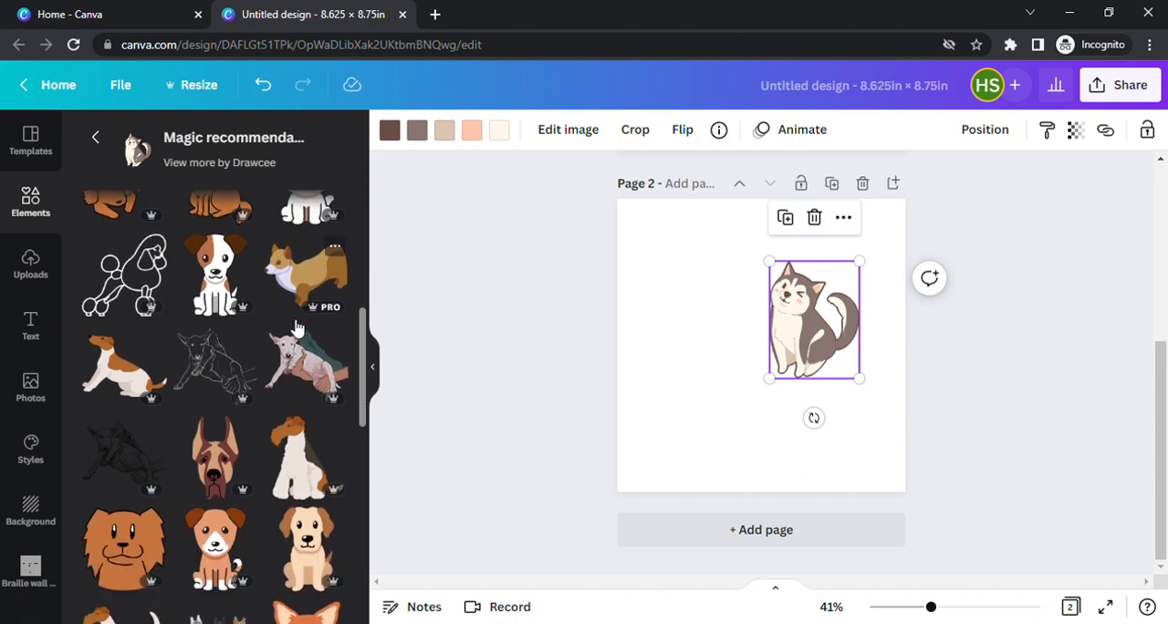
{"action": "scroll", "coordinate": [296, 326], "scroll_direction": "down", "scroll_amount": 1}
{"action": "scroll", "coordinate": [310, 323], "scroll_direction": "up", "scroll_amount": 4}
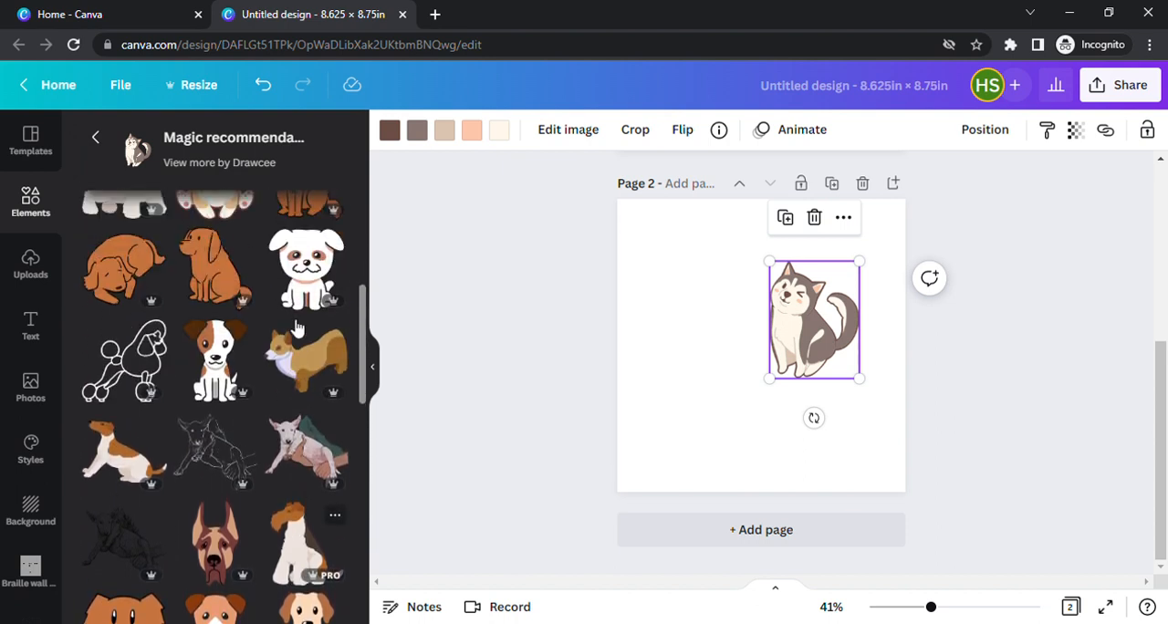
{"action": "scroll", "coordinate": [326, 392], "scroll_direction": "up", "scroll_amount": 1}
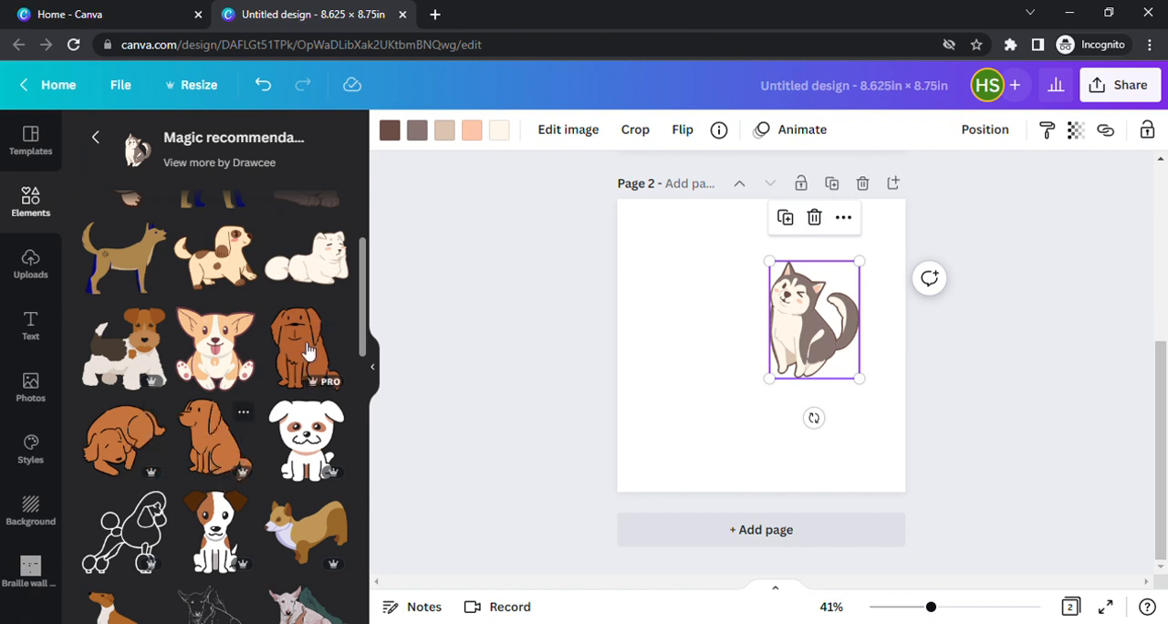
{"action": "left_click", "coordinate": [800, 536]}
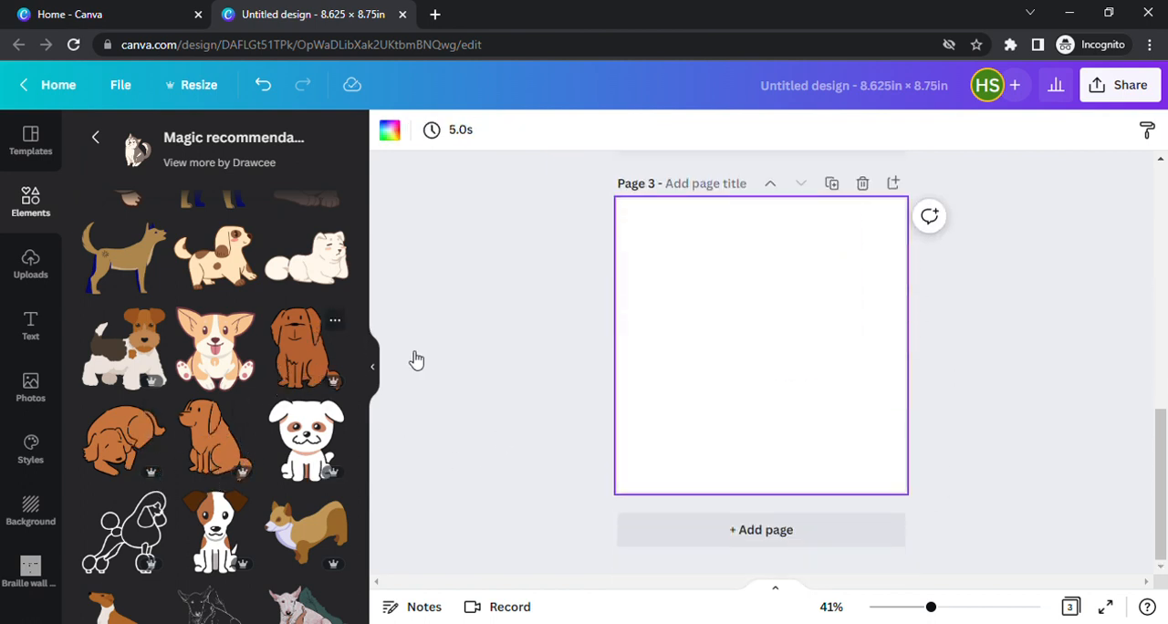
{"action": "left_click", "coordinate": [202, 419]}
{"action": "left_click_drag", "start_coordinate": [727, 322], "coordinate": [728, 322]}
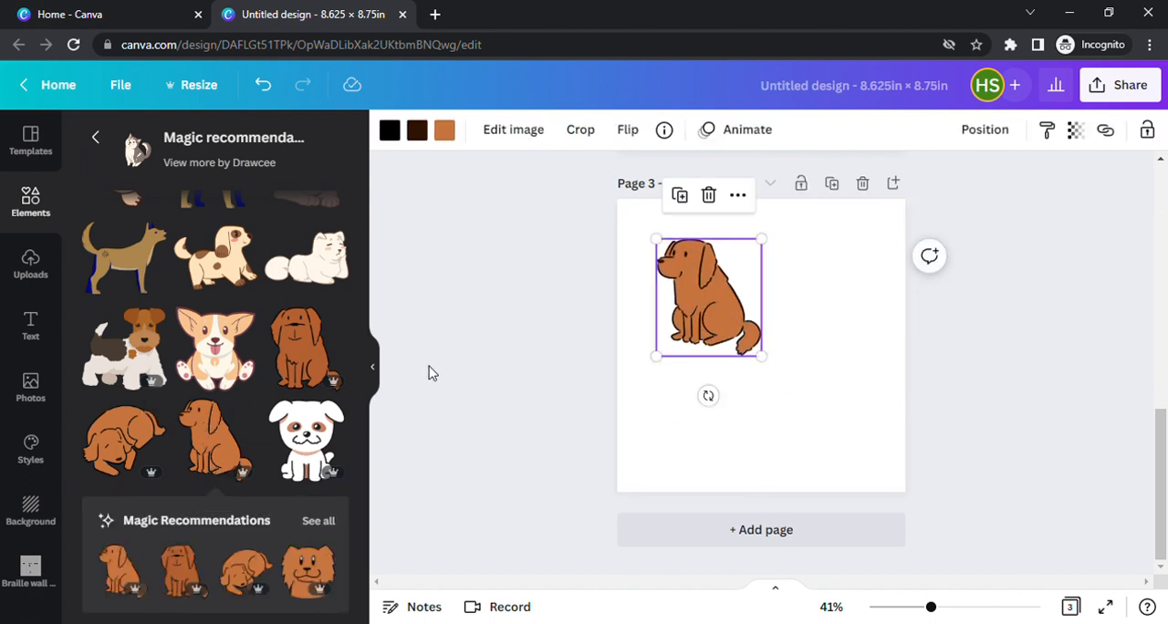
Show all recommendations for the brown sitting dog and place the curled-up brown dog below it on page 3.
{"action": "scroll", "coordinate": [261, 367], "scroll_direction": "down", "scroll_amount": 3}
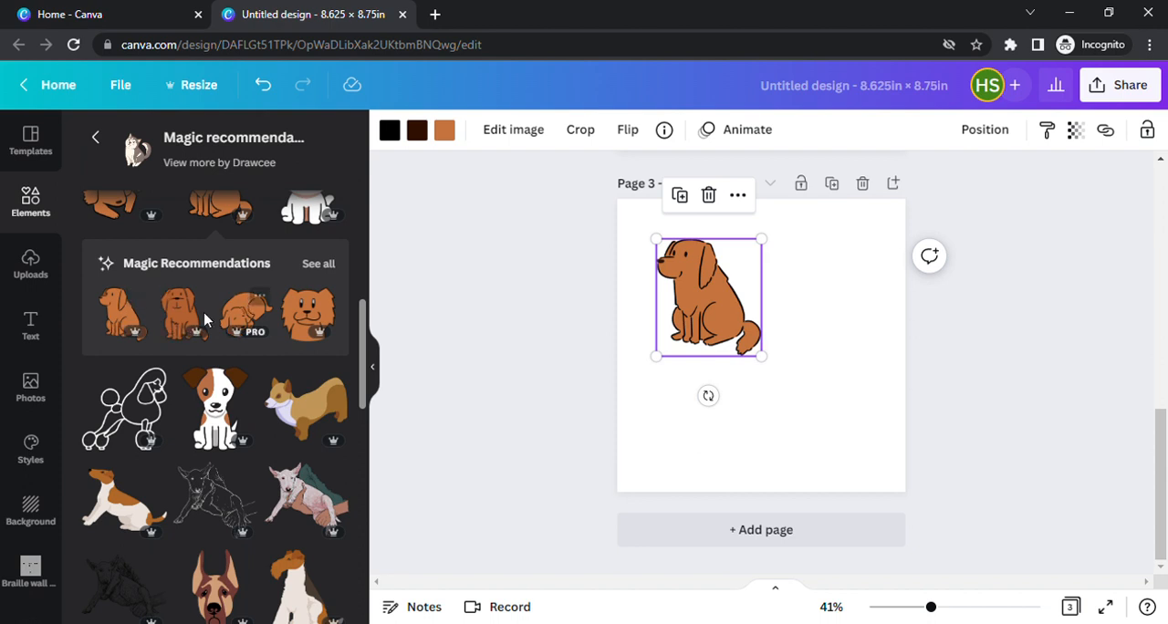
{"action": "left_click", "coordinate": [318, 265]}
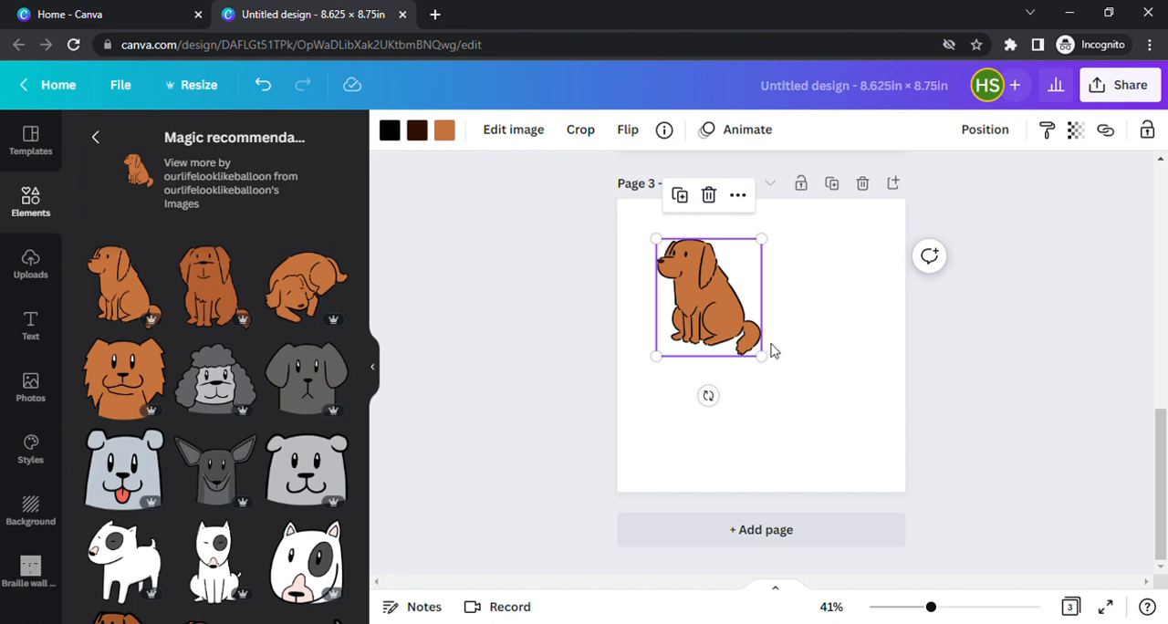
{"action": "left_click", "coordinate": [304, 294]}
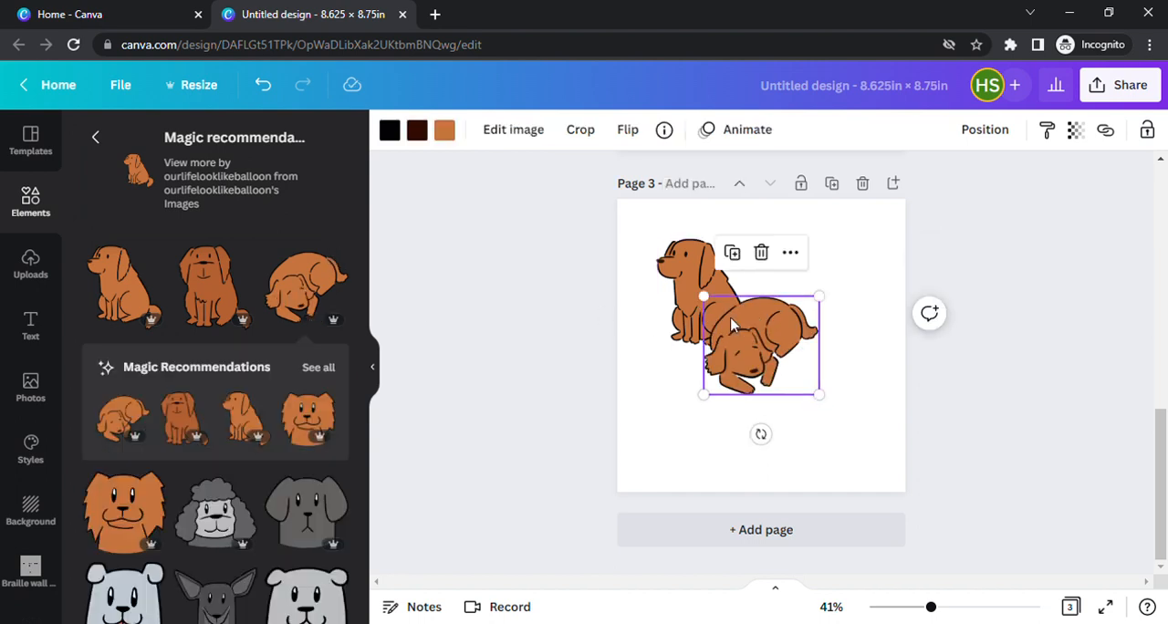
{"action": "scroll", "coordinate": [264, 404], "scroll_direction": "down", "scroll_amount": 1}
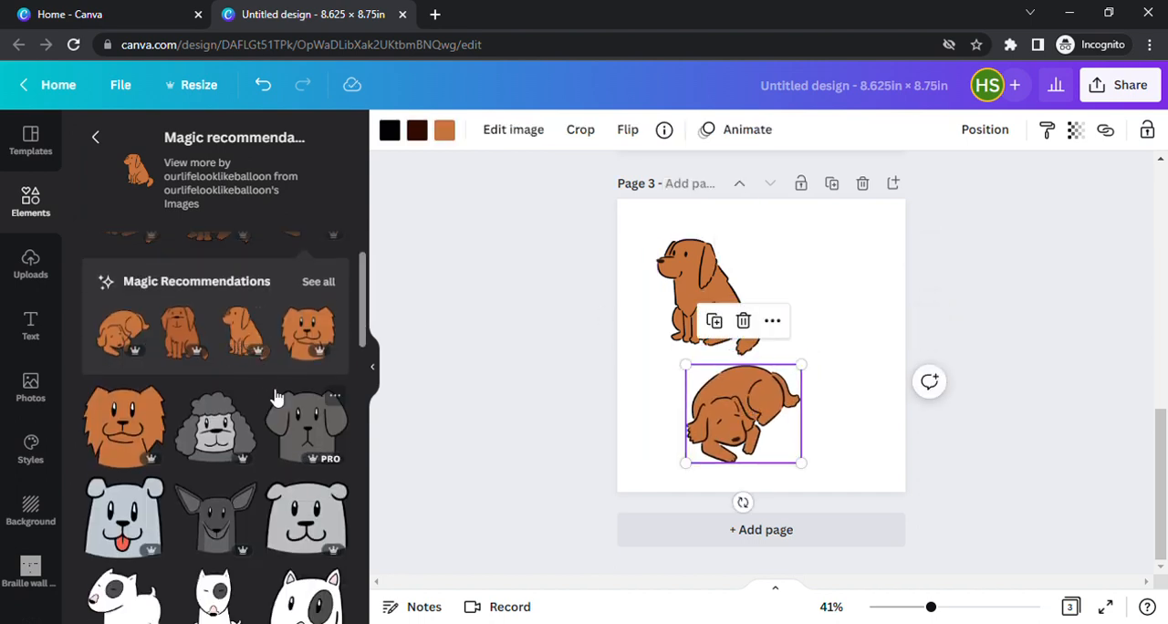
{"action": "scroll", "coordinate": [292, 392], "scroll_direction": "up", "scroll_amount": 1}
{"action": "scroll", "coordinate": [325, 377], "scroll_direction": "down", "scroll_amount": 3}
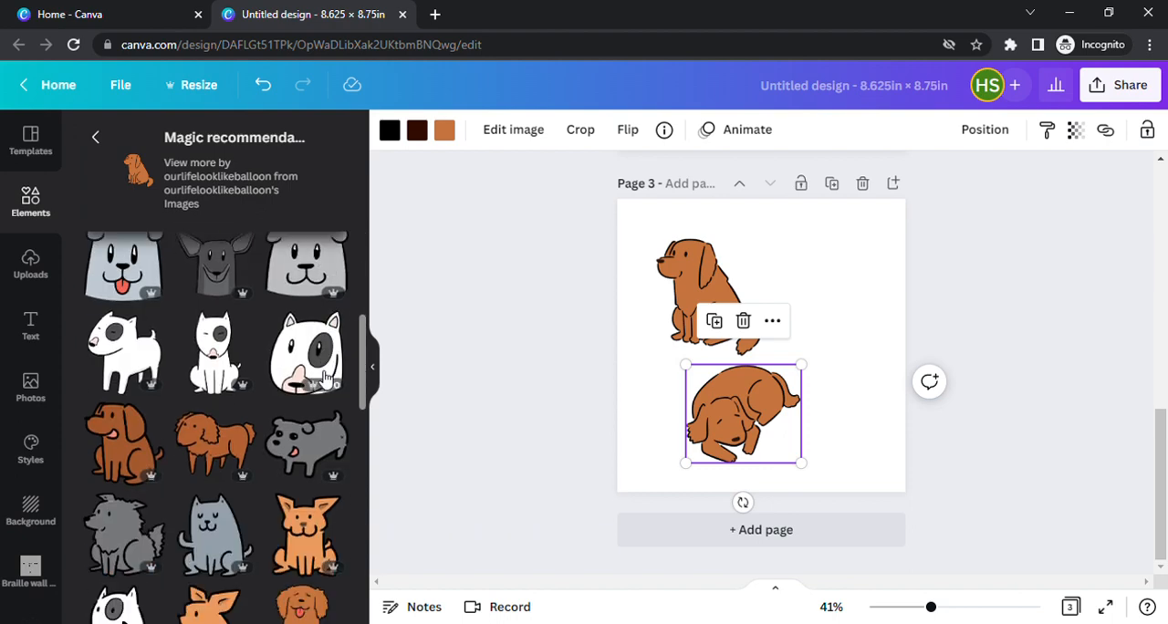
Add the smiling brown sitting dog with its tongue out to page 3, place it in the upper-right area and shrink it slightly.
{"action": "scroll", "coordinate": [324, 377], "scroll_direction": "down", "scroll_amount": 2}
{"action": "scroll", "coordinate": [326, 378], "scroll_direction": "up", "scroll_amount": 3}
{"action": "scroll", "coordinate": [325, 378], "scroll_direction": "down", "scroll_amount": 4}
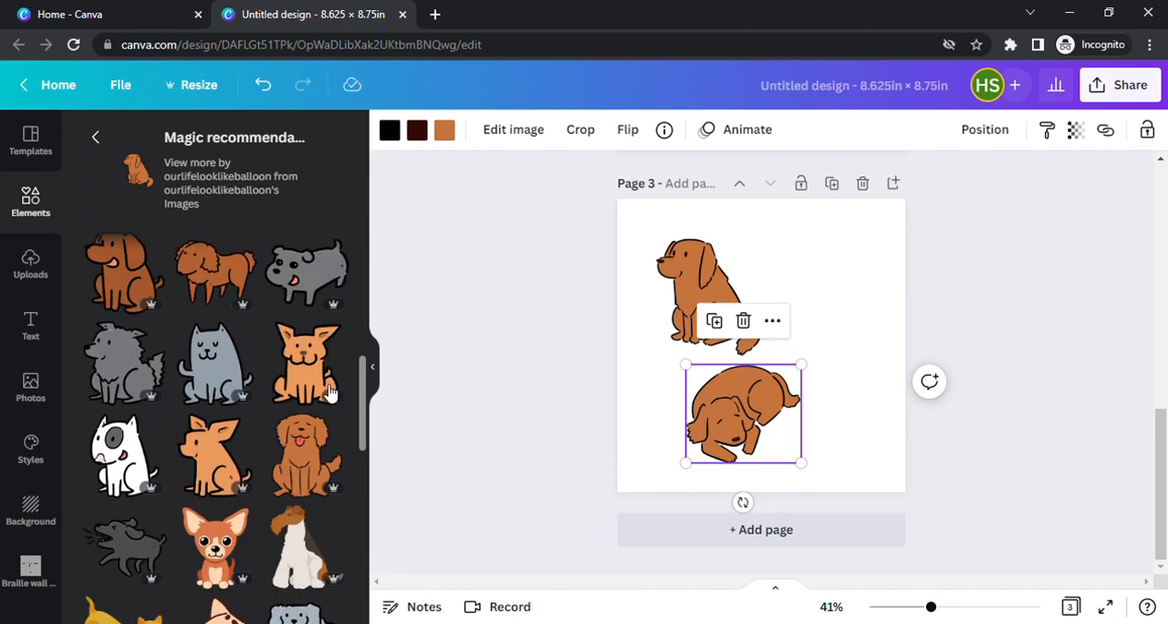
{"action": "left_click", "coordinate": [310, 464]}
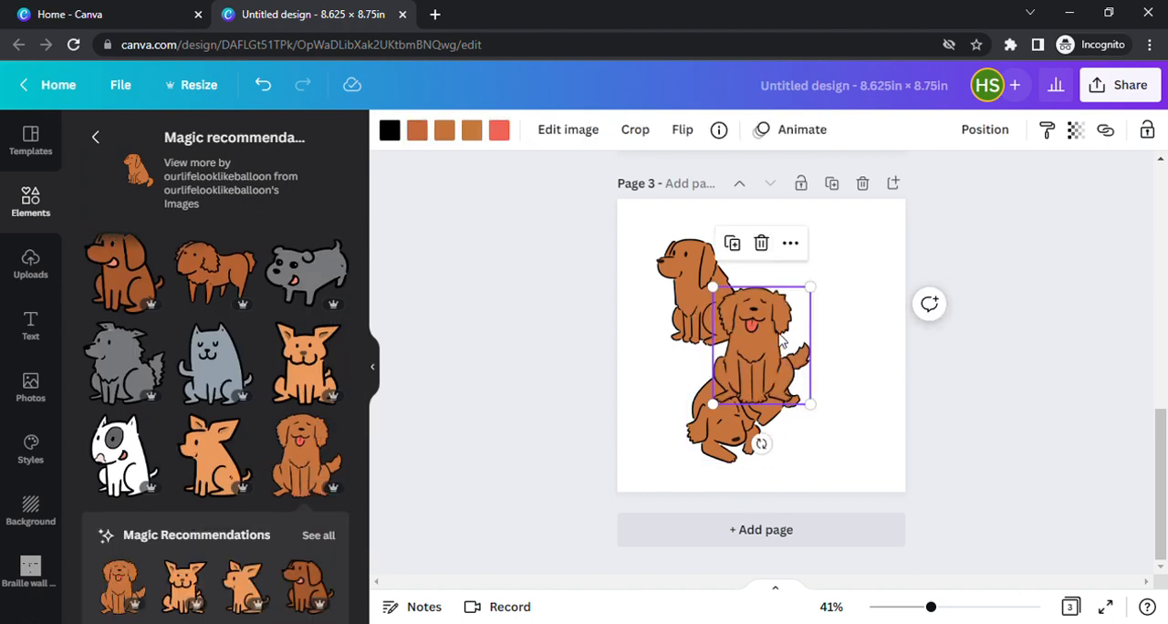
{"action": "left_click_drag", "start_coordinate": [762, 344], "coordinate": [832, 289]}
{"action": "left_click_drag", "start_coordinate": [787, 251], "coordinate": [798, 263]}
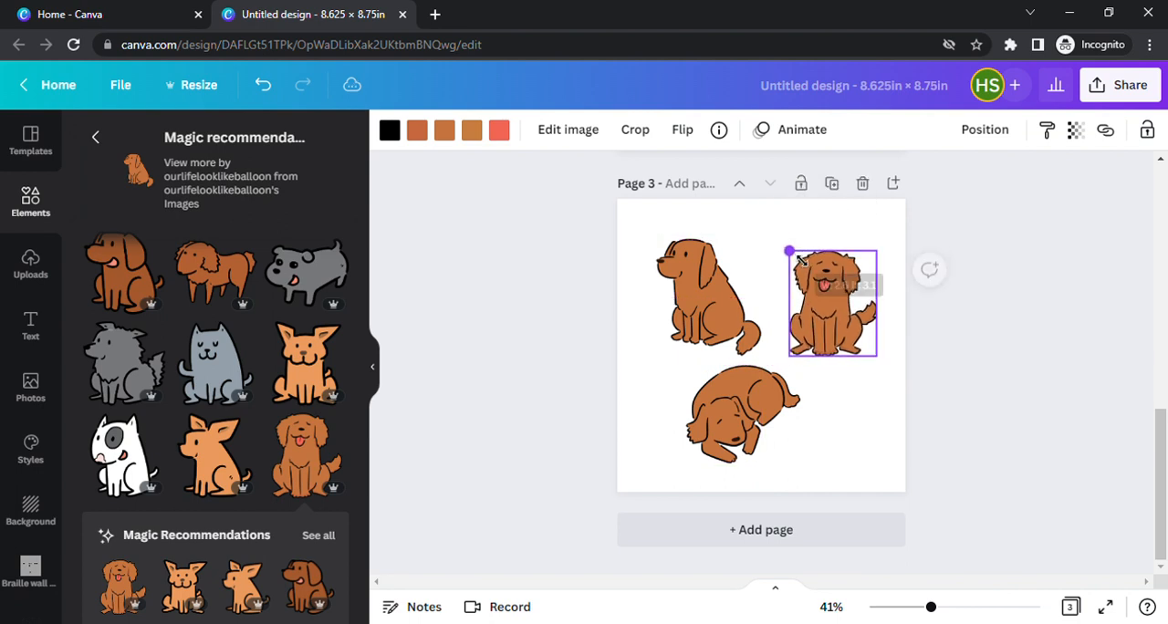
Add the brown dog head to page 3's lower-right area at a slightly smaller size, and move the curled-up dog further left.
{"action": "scroll", "coordinate": [329, 438], "scroll_direction": "down", "scroll_amount": 1}
{"action": "scroll", "coordinate": [328, 429], "scroll_direction": "up", "scroll_amount": 4}
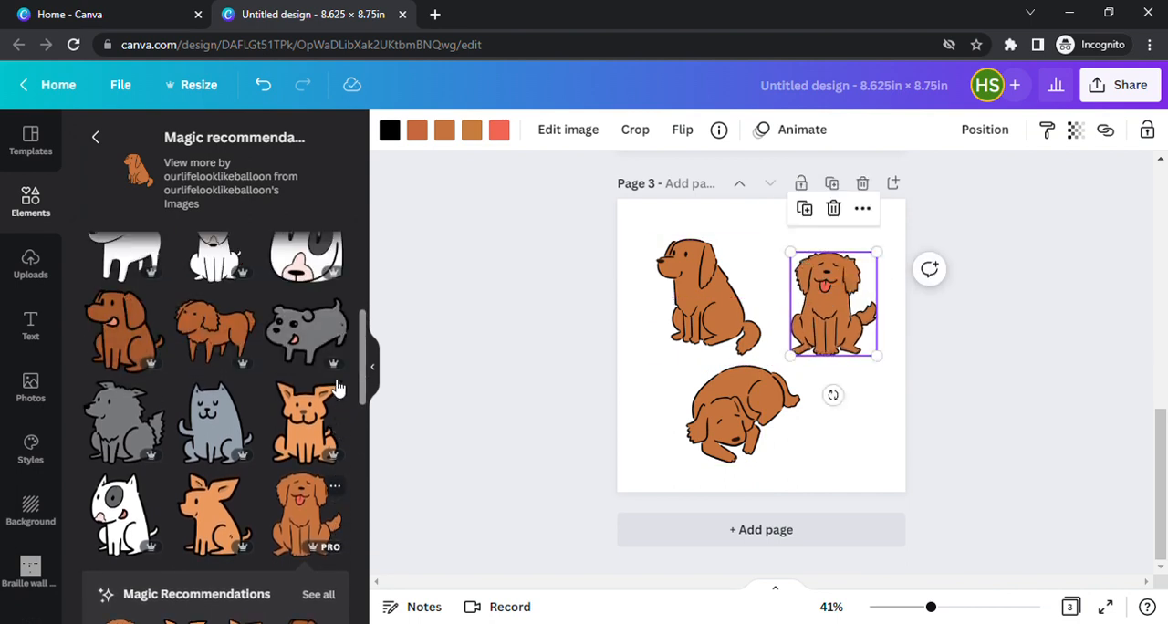
{"action": "scroll", "coordinate": [338, 401], "scroll_direction": "down", "scroll_amount": 4}
{"action": "scroll", "coordinate": [338, 402], "scroll_direction": "down", "scroll_amount": 5}
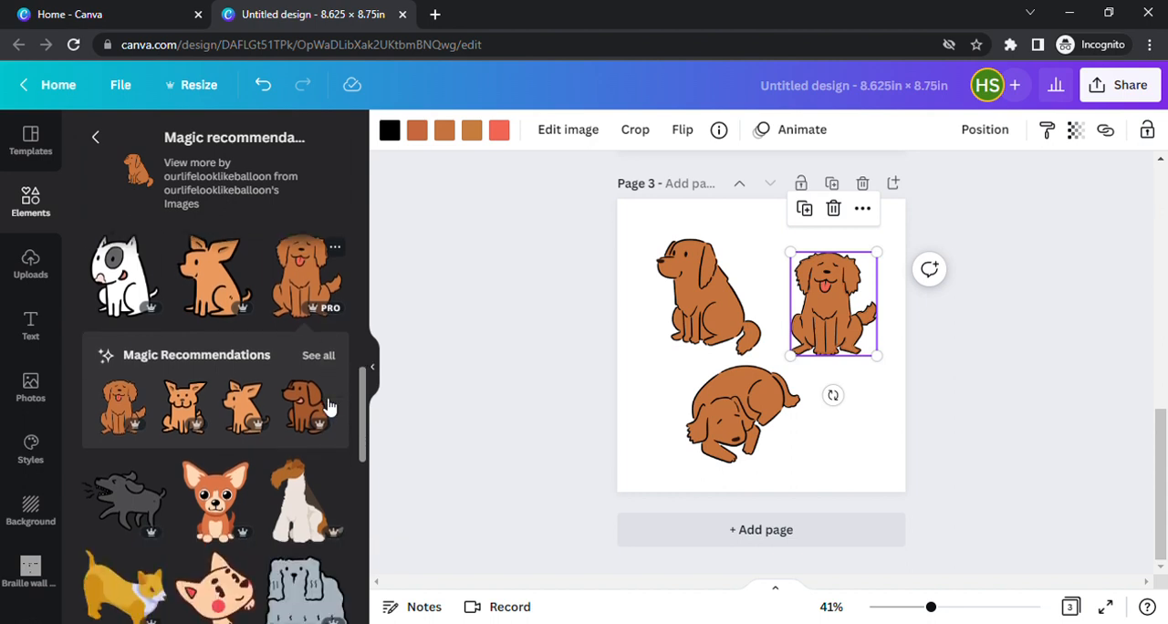
{"action": "scroll", "coordinate": [329, 407], "scroll_direction": "down", "scroll_amount": 4}
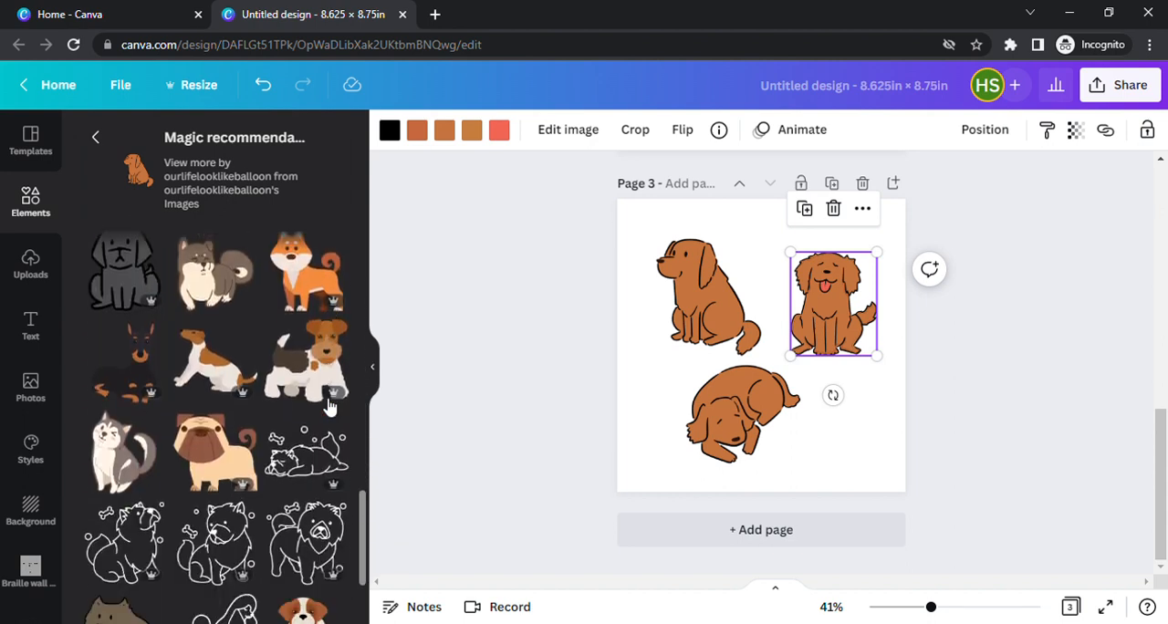
{"action": "scroll", "coordinate": [331, 417], "scroll_direction": "up", "scroll_amount": 6}
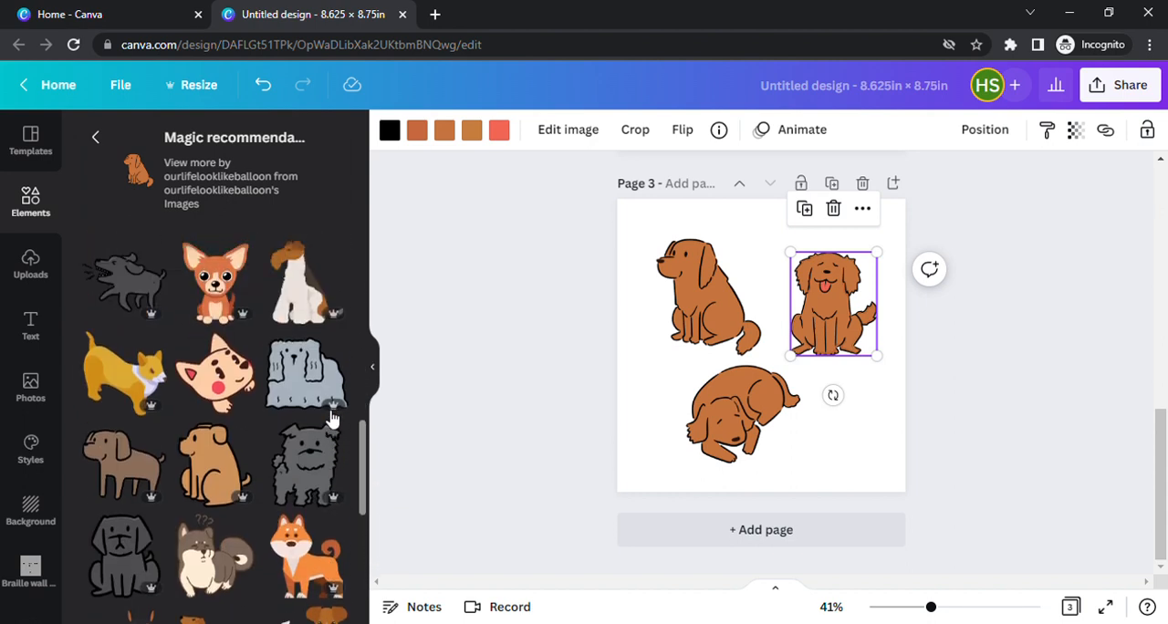
{"action": "scroll", "coordinate": [331, 417], "scroll_direction": "up", "scroll_amount": 3}
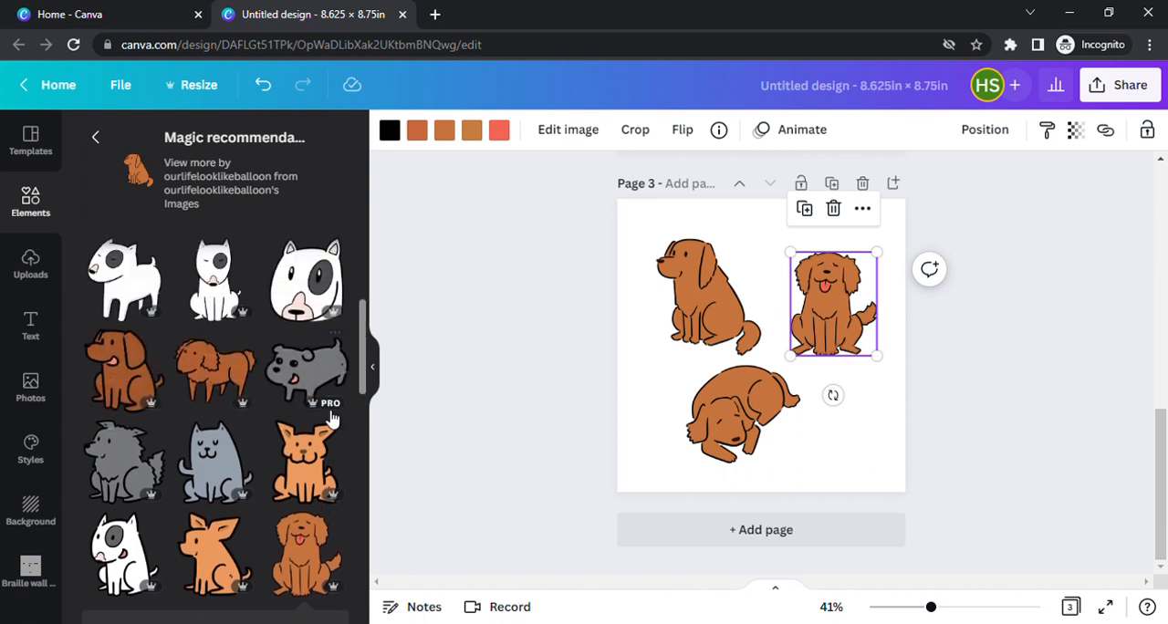
{"action": "scroll", "coordinate": [333, 418], "scroll_direction": "up", "scroll_amount": 1}
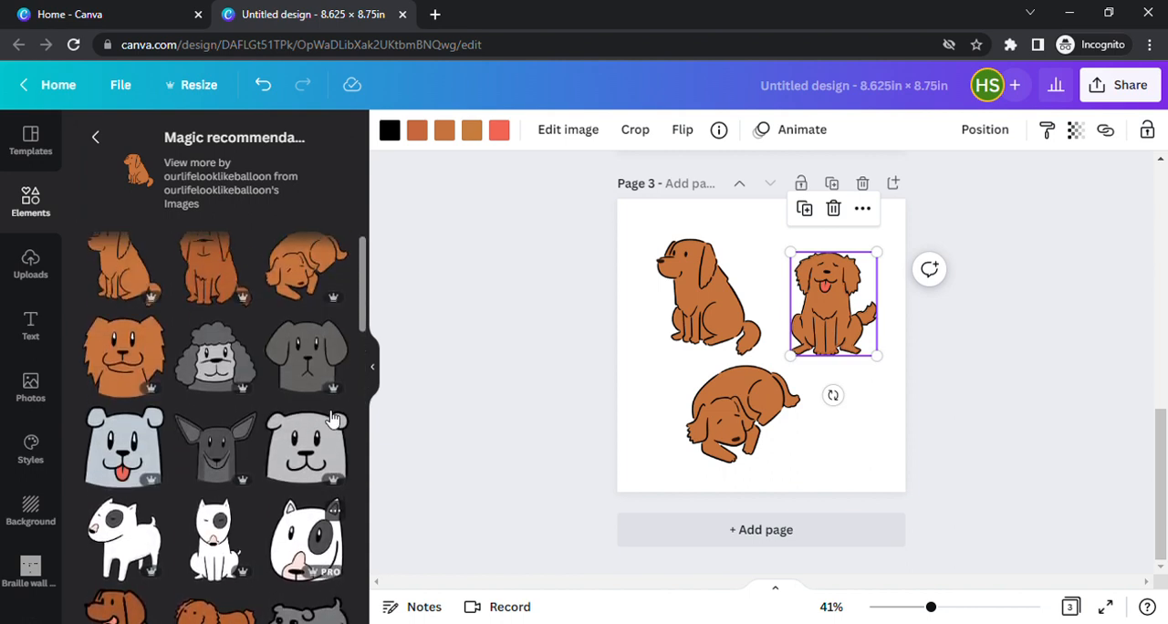
{"action": "left_click", "coordinate": [138, 373]}
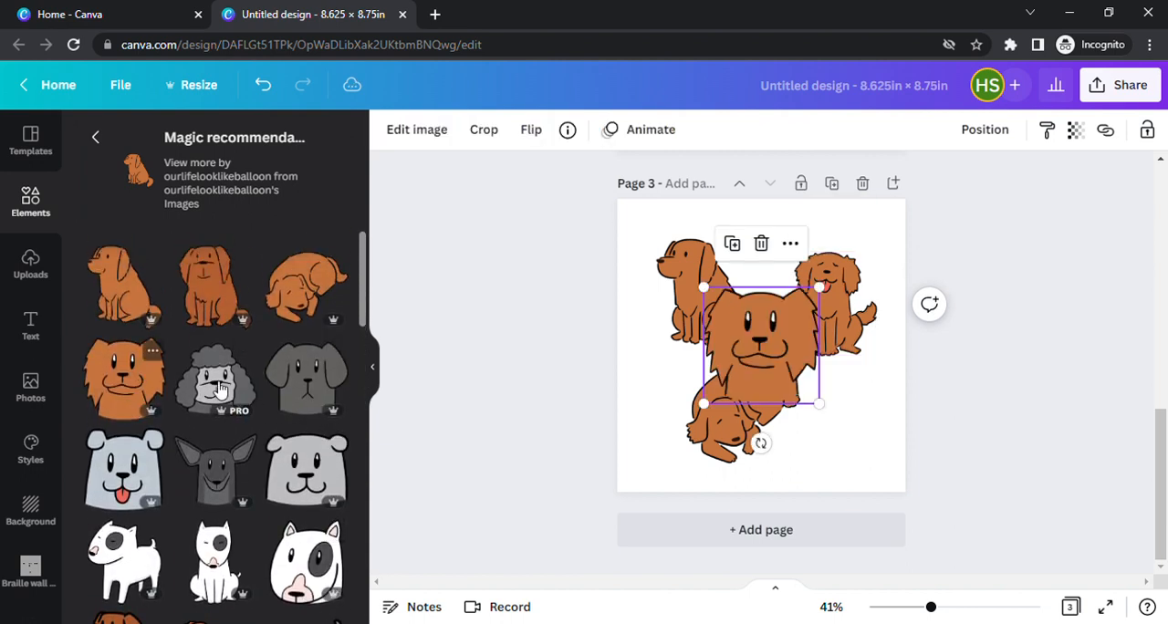
{"action": "left_click_drag", "start_coordinate": [752, 340], "coordinate": [839, 447]}
{"action": "left_click_drag", "start_coordinate": [737, 412], "coordinate": [691, 412]}
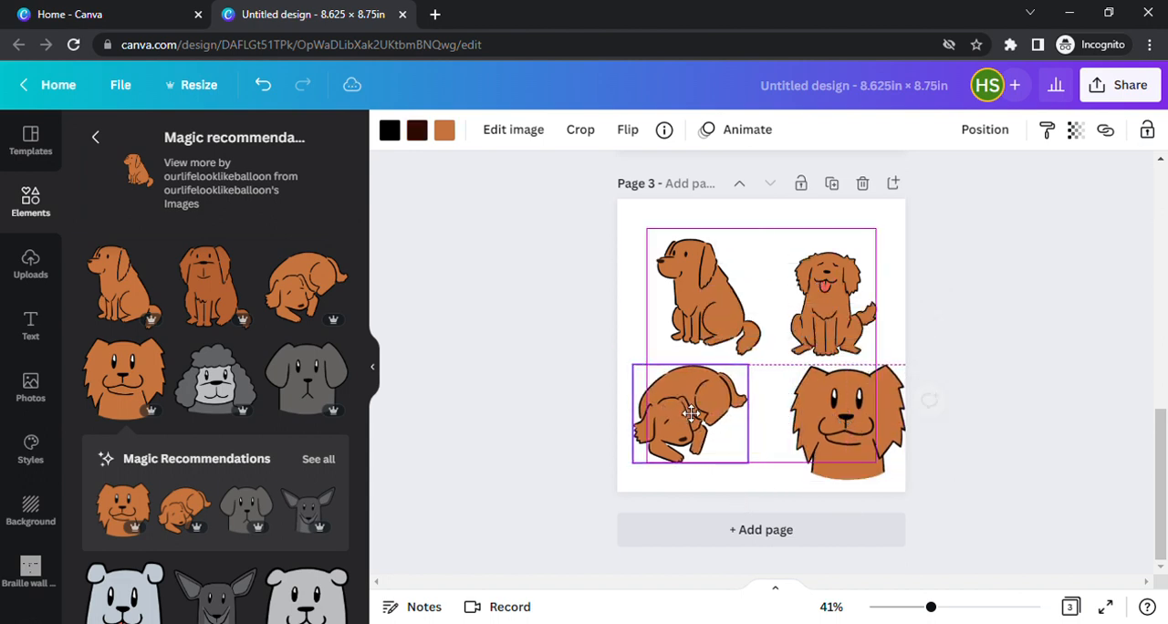
{"action": "mouse_move", "coordinate": [798, 377]}
{"action": "left_mouse_down"}
{"action": "mouse_move", "coordinate": [769, 368]}
{"action": "mouse_move", "coordinate": [777, 373]}
{"action": "left_mouse_up"}
Show all recommendations for the brown dog head, add a fourth page and place the front-facing dark brown sitting dog in its upper-left area.
{"action": "left_click", "coordinate": [321, 460]}
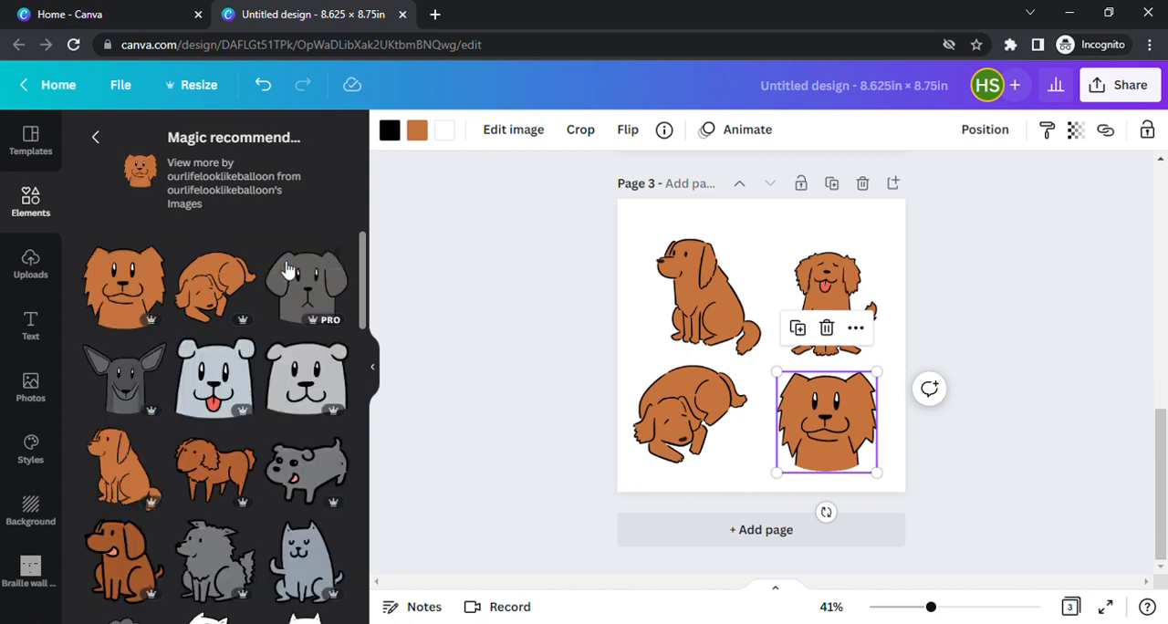
{"action": "scroll", "coordinate": [286, 270], "scroll_direction": "down", "scroll_amount": 1}
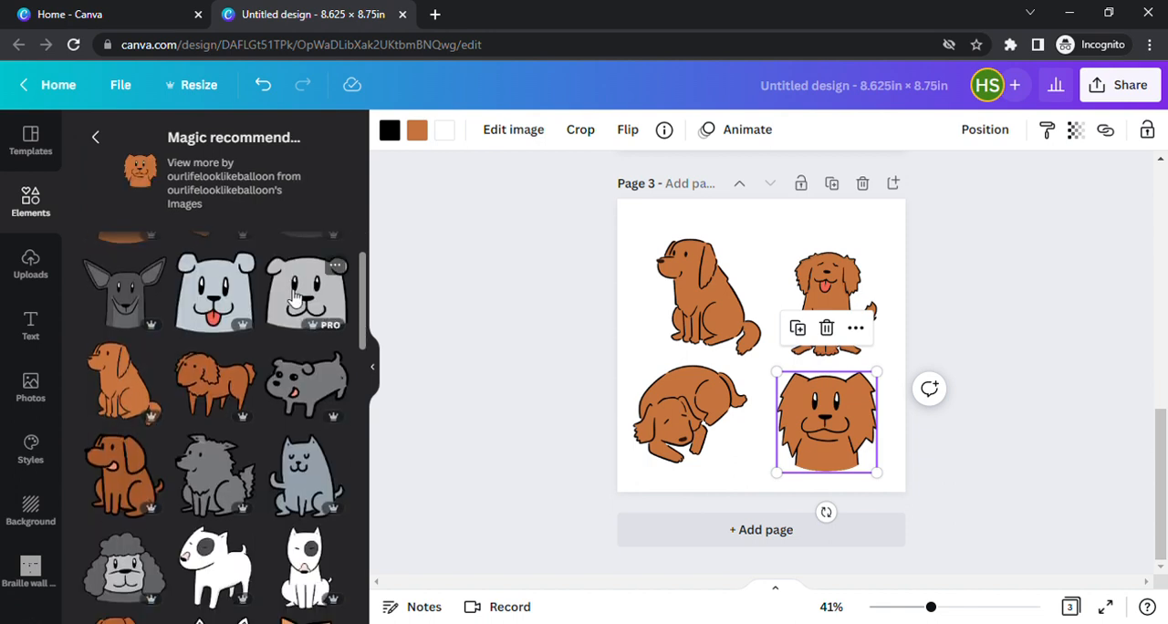
{"action": "scroll", "coordinate": [294, 299], "scroll_direction": "down", "scroll_amount": 2}
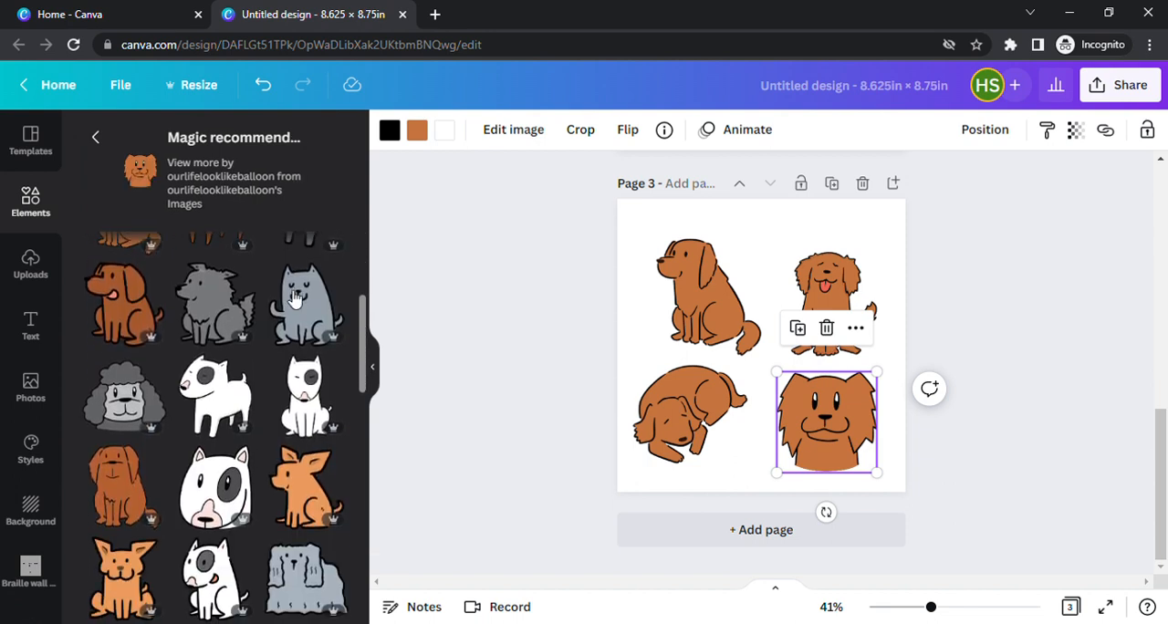
{"action": "left_click", "coordinate": [766, 531]}
{"action": "left_click", "coordinate": [128, 488]}
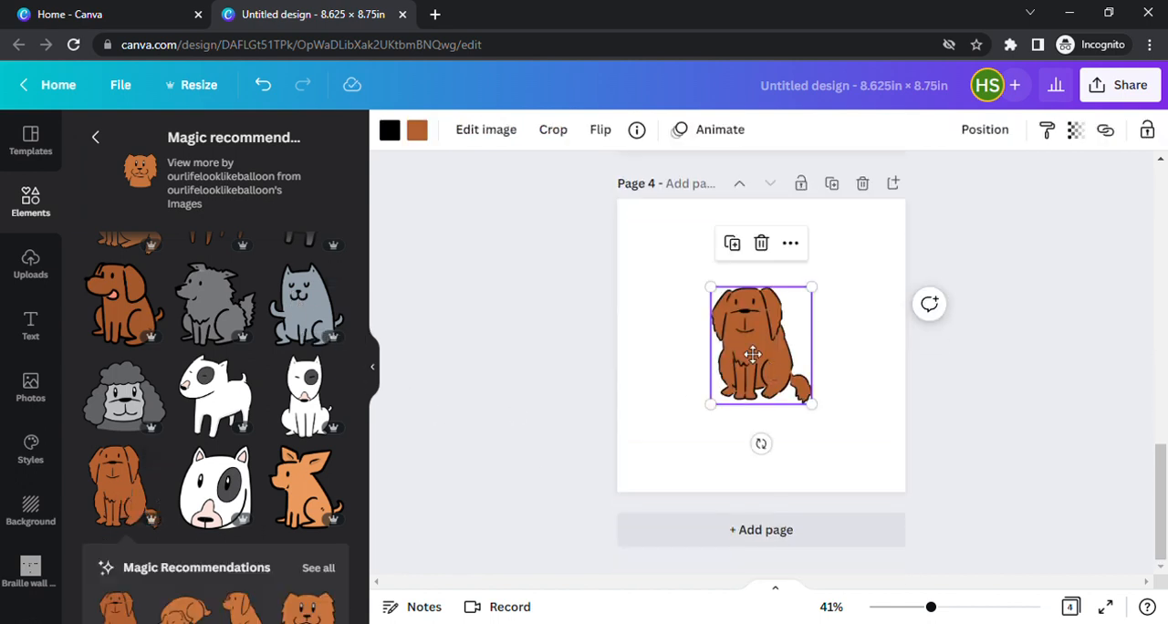
{"action": "left_click_drag", "start_coordinate": [763, 377], "coordinate": [707, 326]}
Look through the recommendations for the brown dog head for more dogs that match the style.
{"action": "scroll", "coordinate": [240, 346], "scroll_direction": "down", "scroll_amount": 1}
{"action": "scroll", "coordinate": [240, 346], "scroll_direction": "up", "scroll_amount": 2}
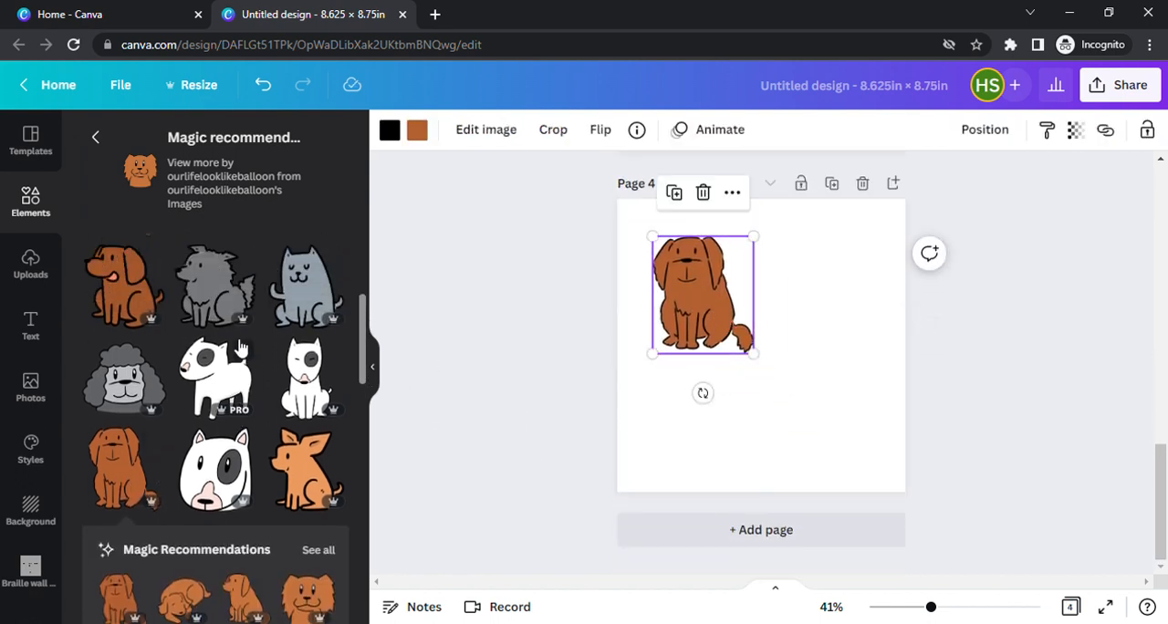
{"action": "scroll", "coordinate": [240, 347], "scroll_direction": "up", "scroll_amount": 3}
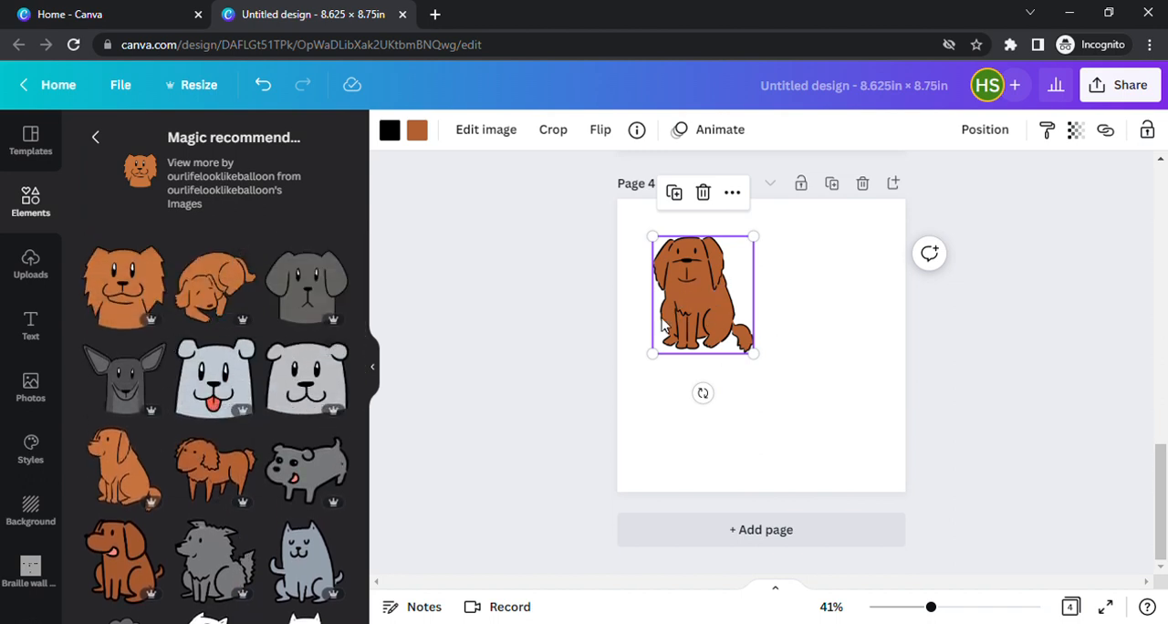
{"action": "scroll", "coordinate": [256, 441], "scroll_direction": "down", "scroll_amount": 1}
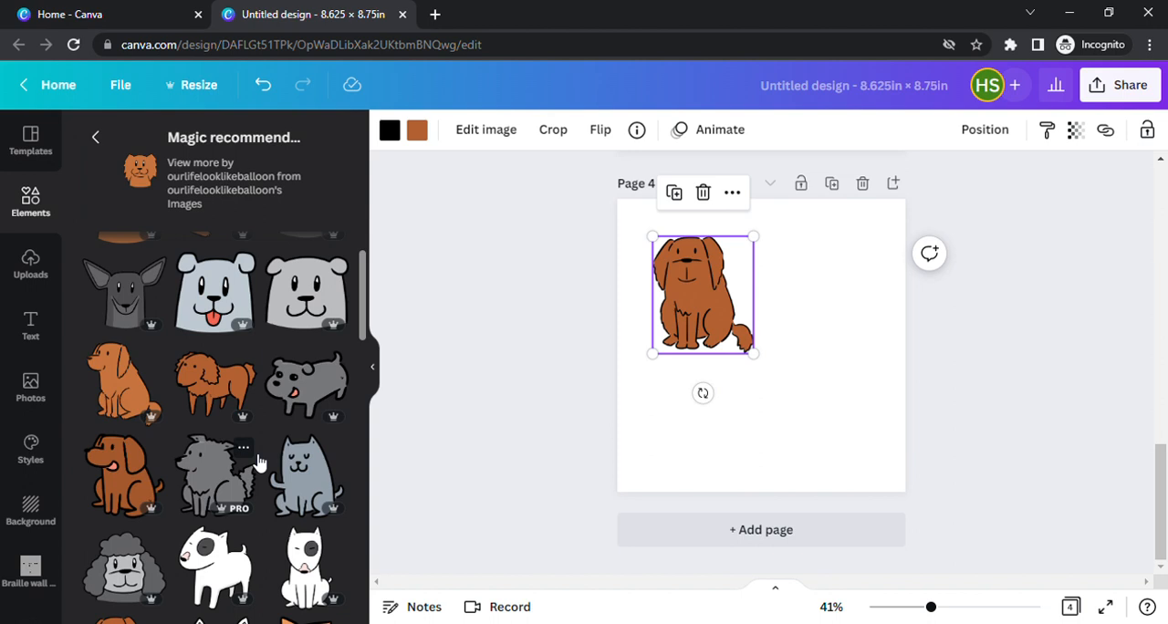
{"action": "scroll", "coordinate": [258, 464], "scroll_direction": "down", "scroll_amount": 2}
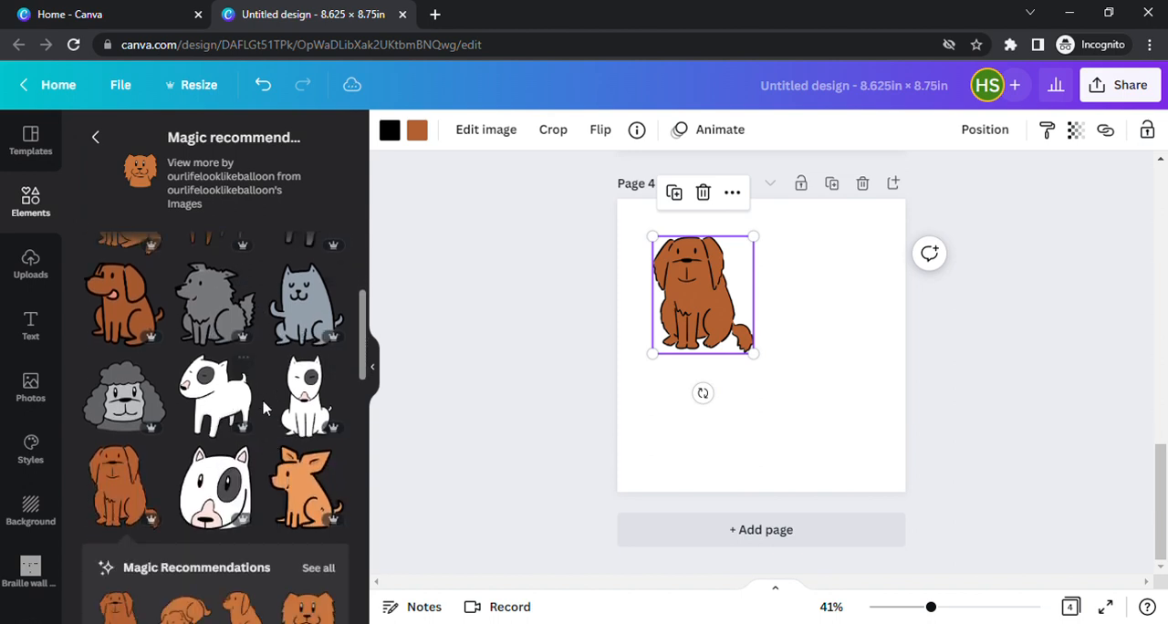
{"action": "scroll", "coordinate": [264, 411], "scroll_direction": "down", "scroll_amount": 4}
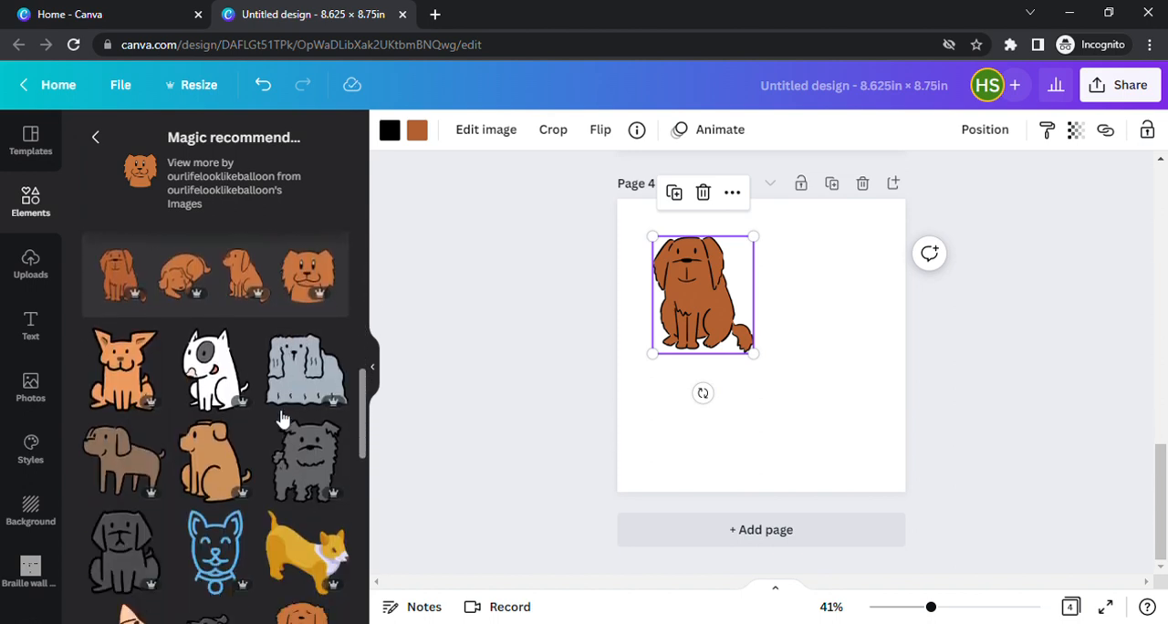
{"action": "scroll", "coordinate": [280, 420], "scroll_direction": "down", "scroll_amount": 3}
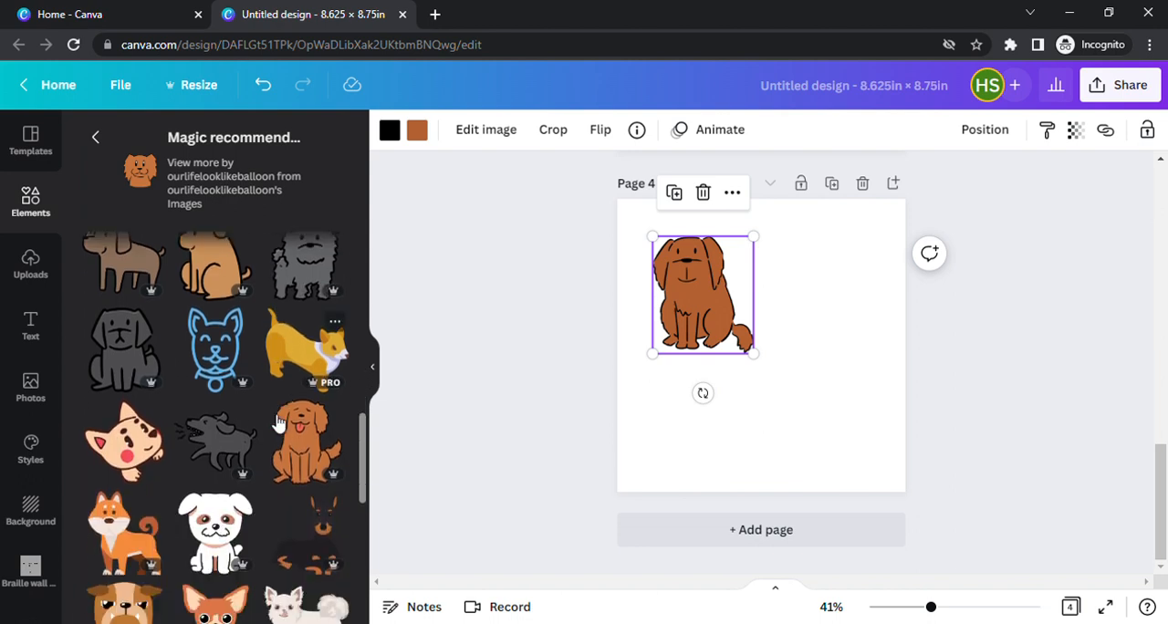
{"action": "scroll", "coordinate": [280, 421], "scroll_direction": "up", "scroll_amount": 4}
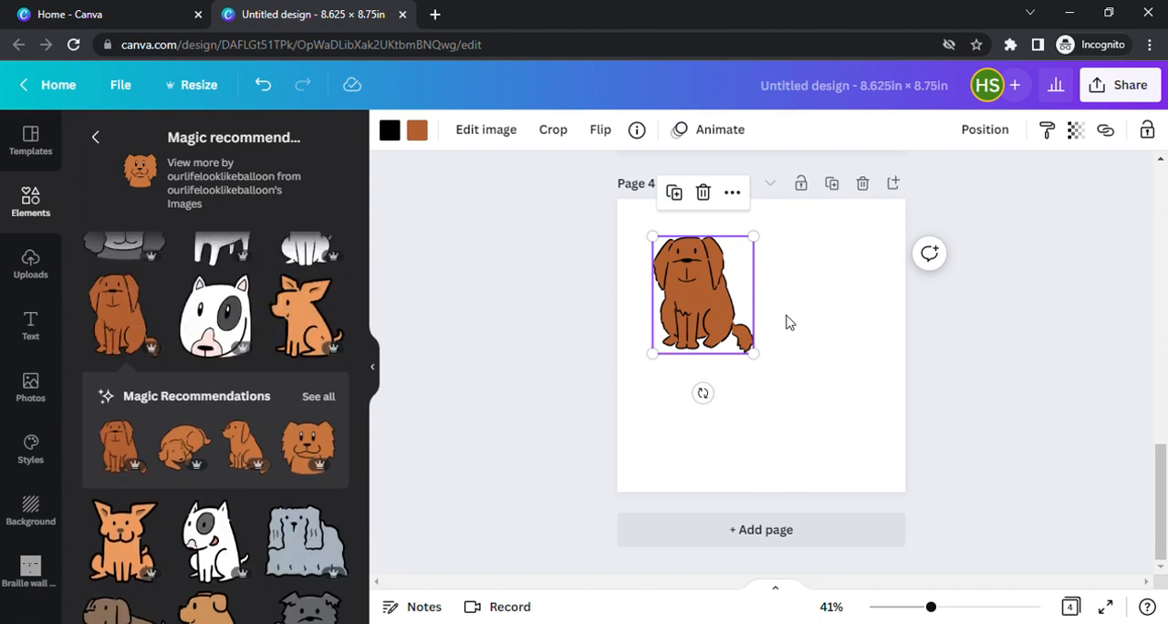
Add the white standing dog with the grey eye patch to page 4 and place it to the right of the brown dog.
{"action": "scroll", "coordinate": [785, 320], "scroll_direction": "up", "scroll_amount": 4}
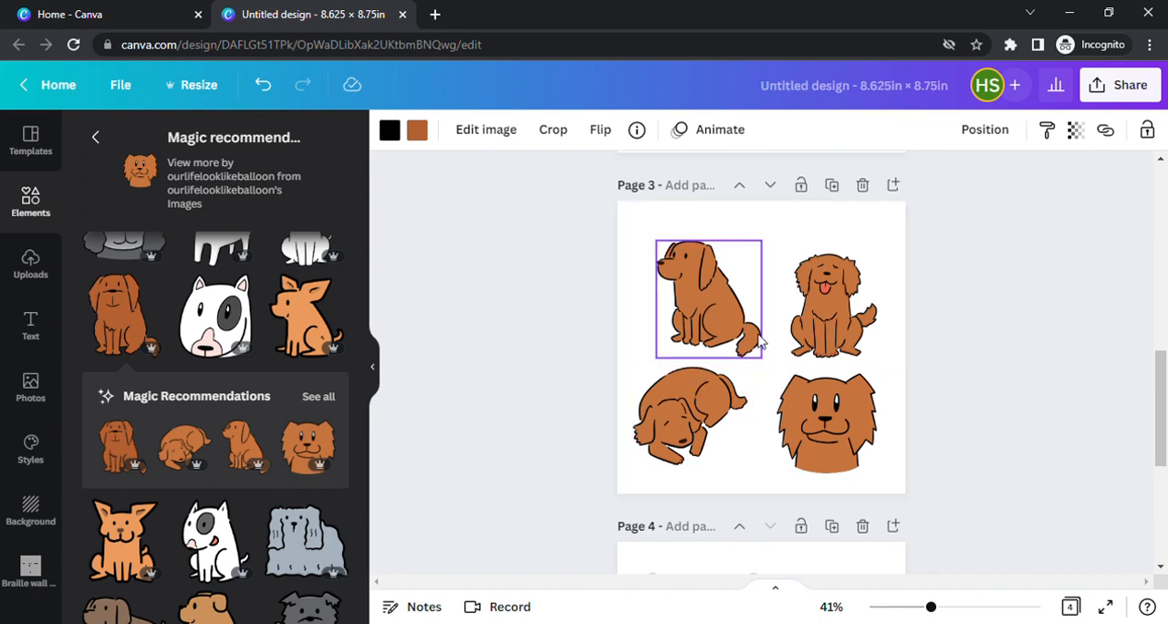
{"action": "scroll", "coordinate": [296, 374], "scroll_direction": "down", "scroll_amount": 5}
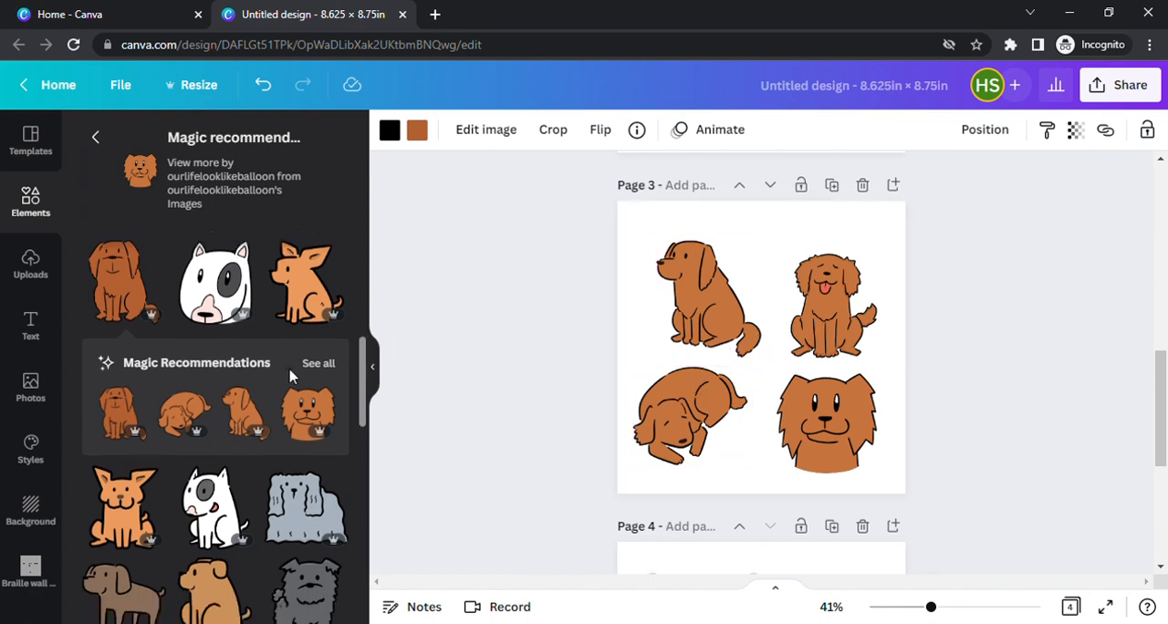
{"action": "scroll", "coordinate": [751, 478], "scroll_direction": "down", "scroll_amount": 3}
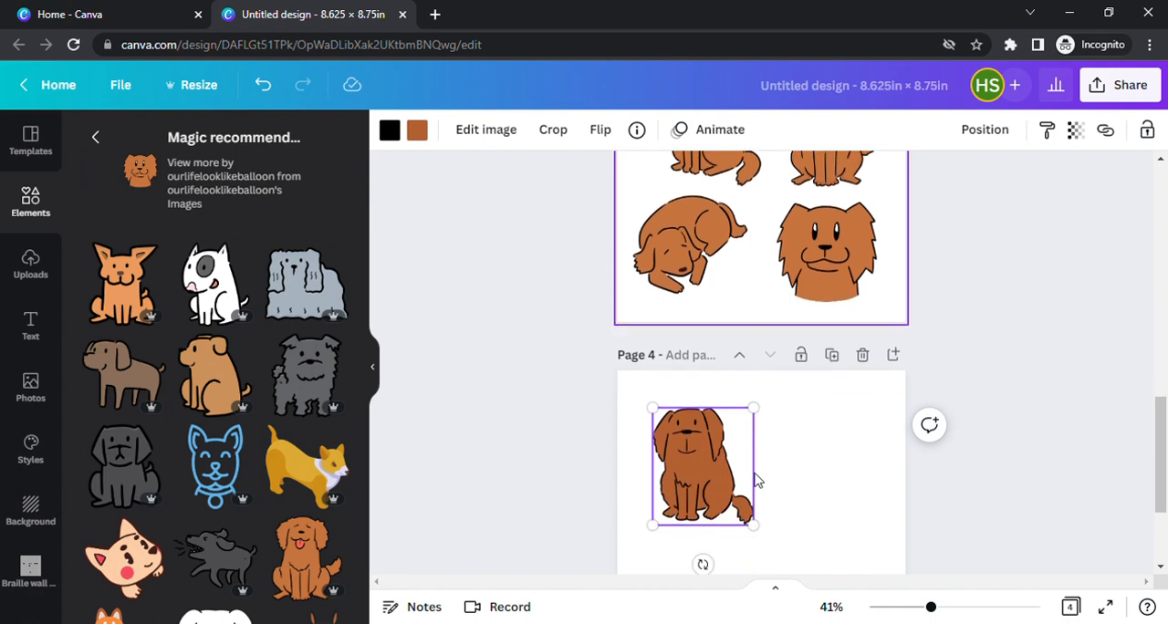
{"action": "scroll", "coordinate": [245, 376], "scroll_direction": "up", "scroll_amount": 5}
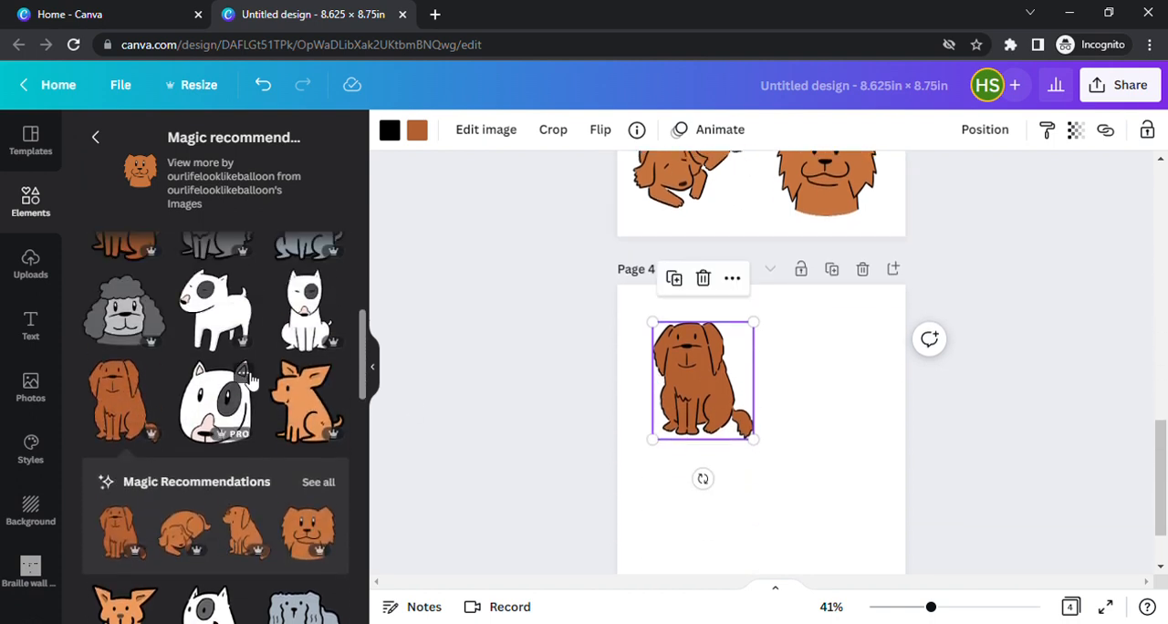
{"action": "left_click", "coordinate": [295, 399]}
{"action": "left_click_drag", "start_coordinate": [785, 425], "coordinate": [839, 419]}
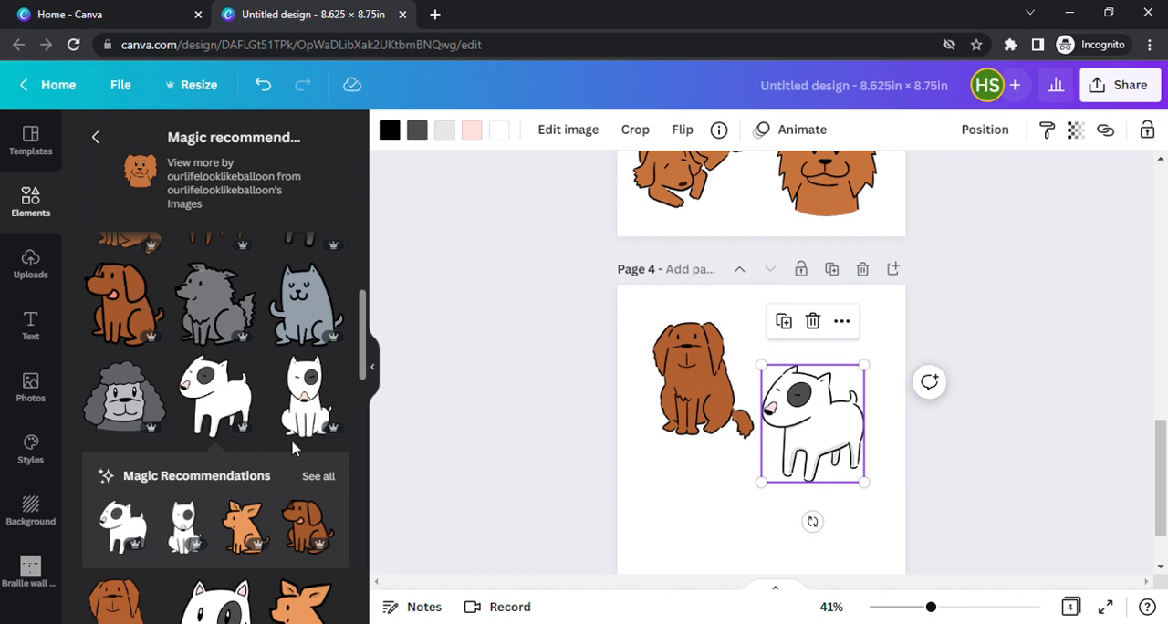
Show all recommendations for the white standing dog and place the front-facing white sitting dog in page 4's lower-left area.
{"action": "scroll", "coordinate": [292, 447], "scroll_direction": "down", "scroll_amount": 1}
{"action": "left_click", "coordinate": [318, 392]}
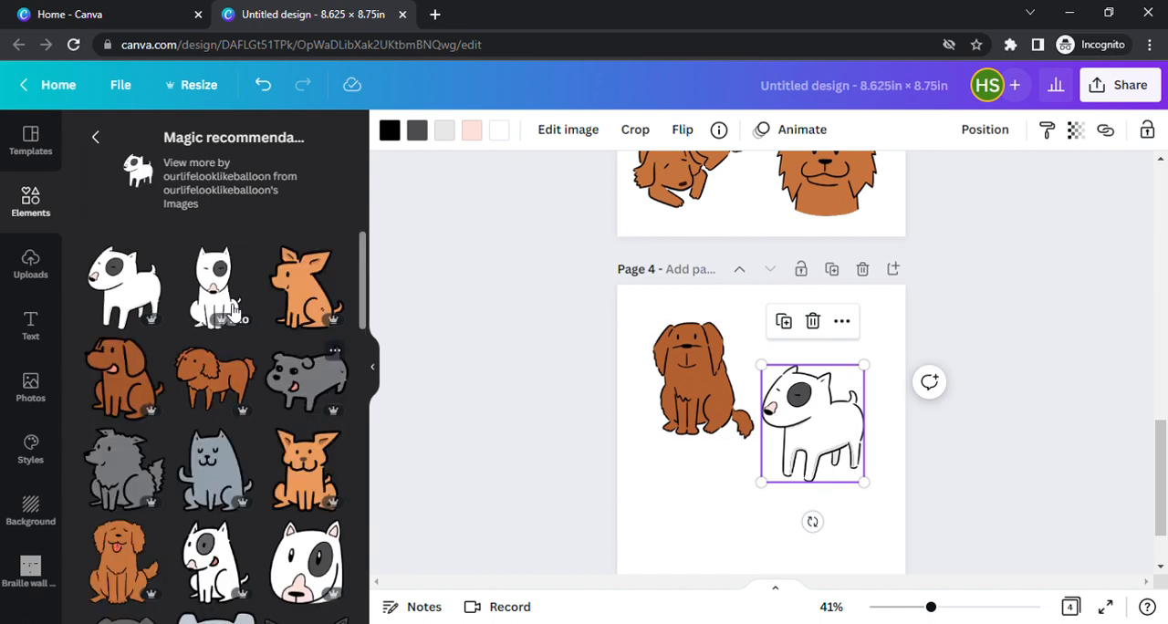
{"action": "scroll", "coordinate": [794, 415], "scroll_direction": "down", "scroll_amount": 1}
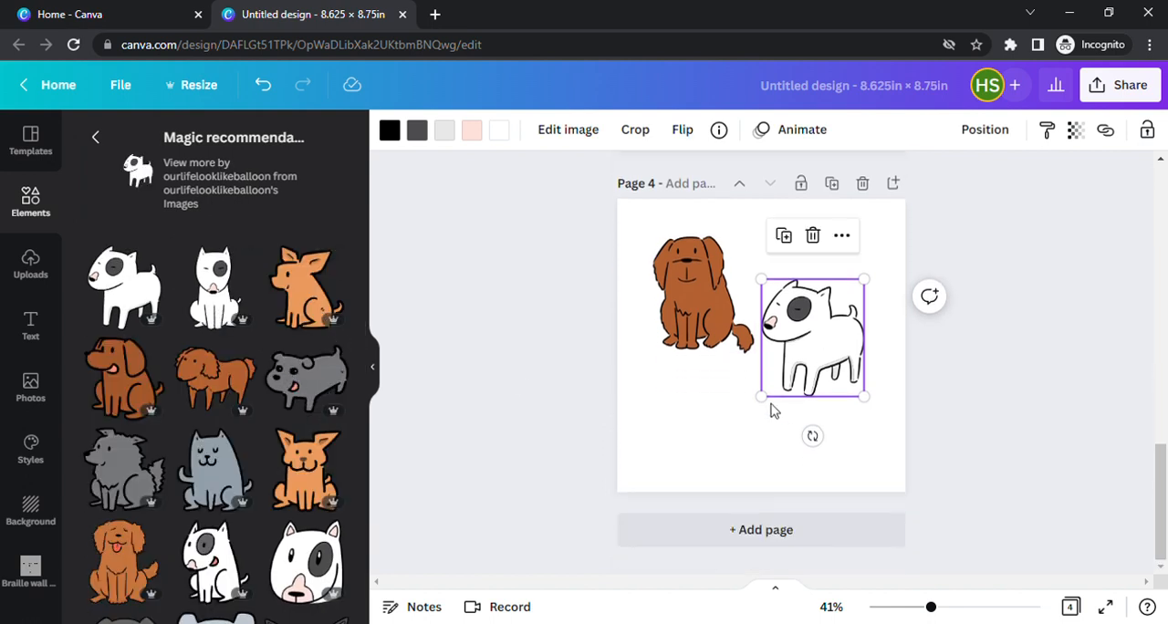
{"action": "left_click", "coordinate": [231, 303]}
{"action": "left_click_drag", "start_coordinate": [757, 347], "coordinate": [703, 429]}
Add the white sitting dog licking its mouth to page 4's lower-right area, slightly reduced, and move the white standing dog up beside the brown dog.
{"action": "scroll", "coordinate": [286, 370], "scroll_direction": "down", "scroll_amount": 5}
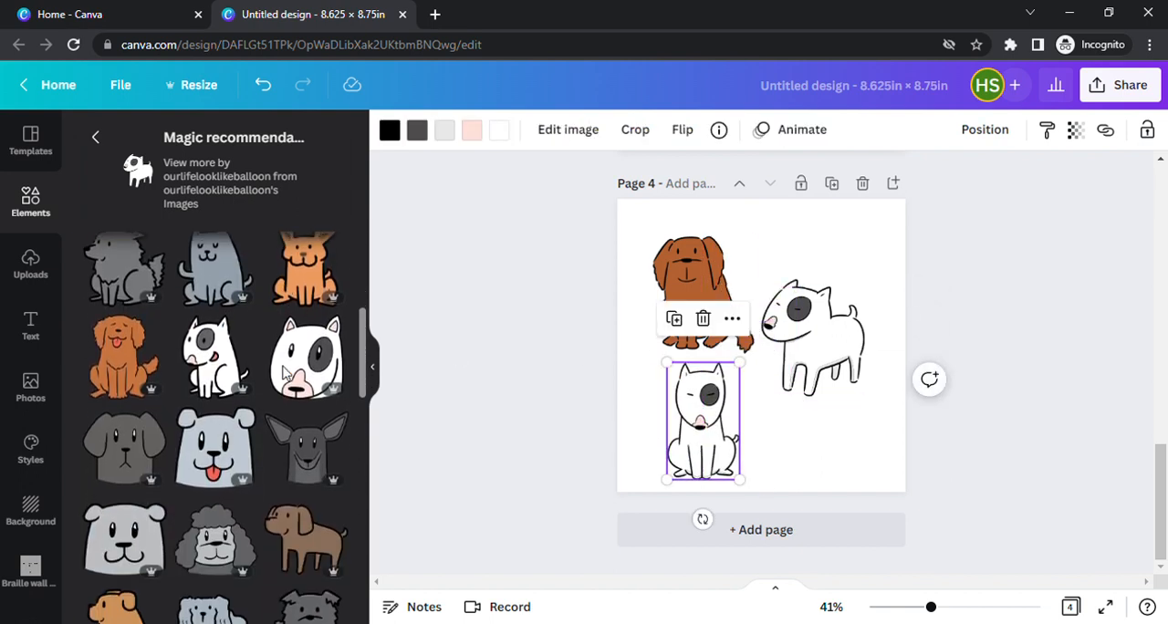
{"action": "left_click", "coordinate": [219, 356]}
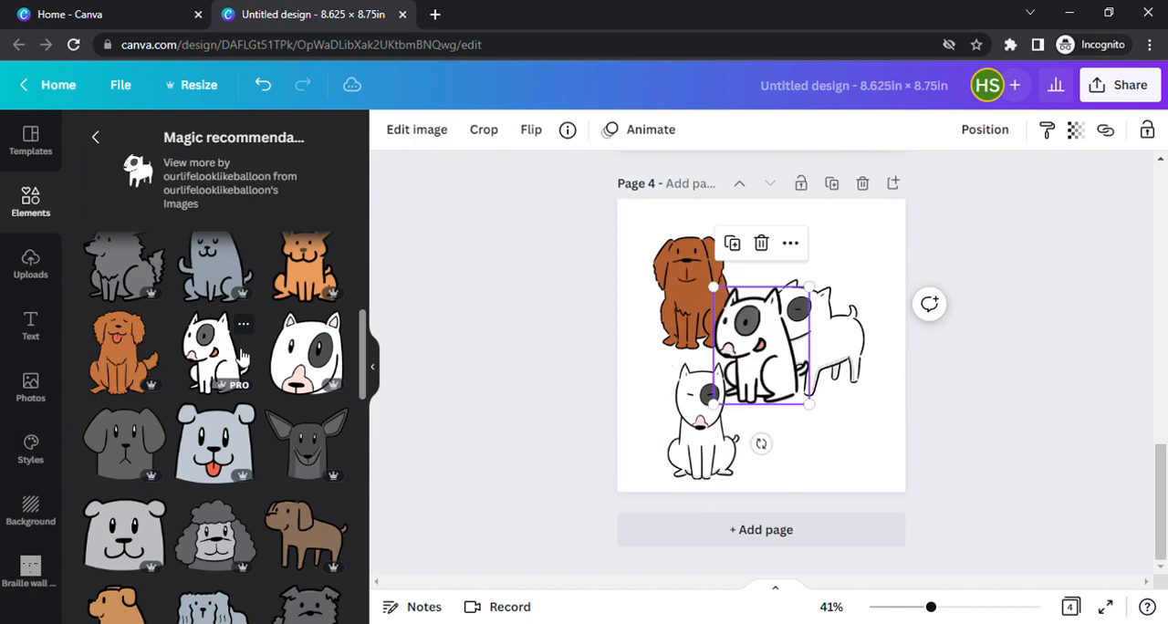
{"action": "left_click_drag", "start_coordinate": [821, 334], "coordinate": [822, 288]}
{"action": "left_click", "coordinate": [723, 306]}
{"action": "left_click_drag", "start_coordinate": [723, 305], "coordinate": [769, 362]}
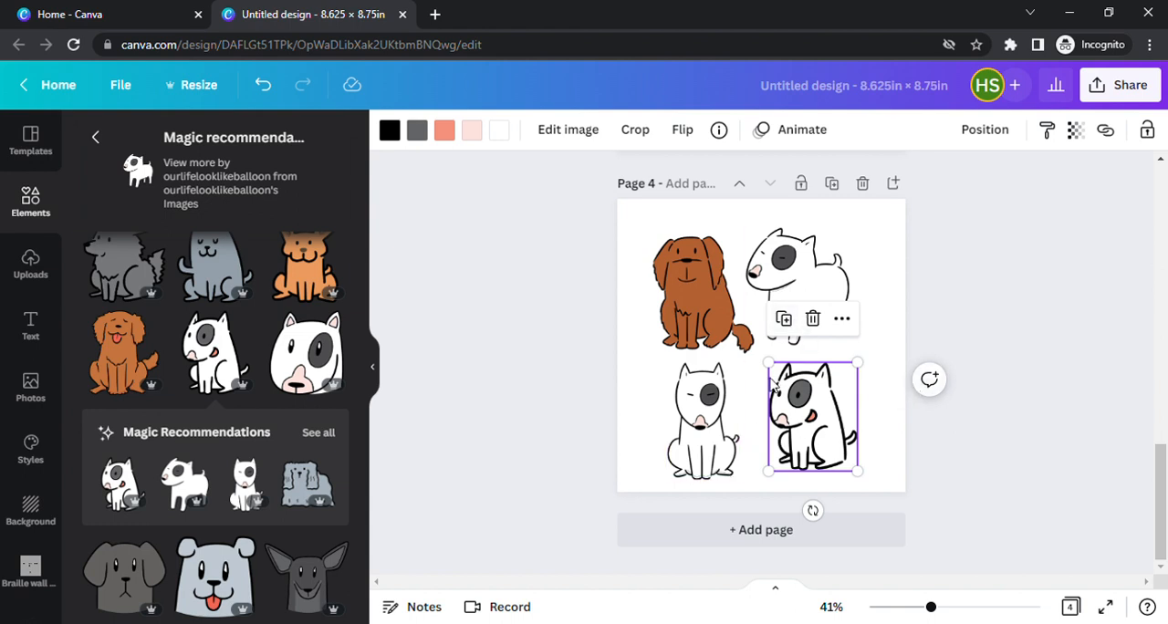
{"action": "scroll", "coordinate": [773, 388], "scroll_direction": "up", "scroll_amount": 1}
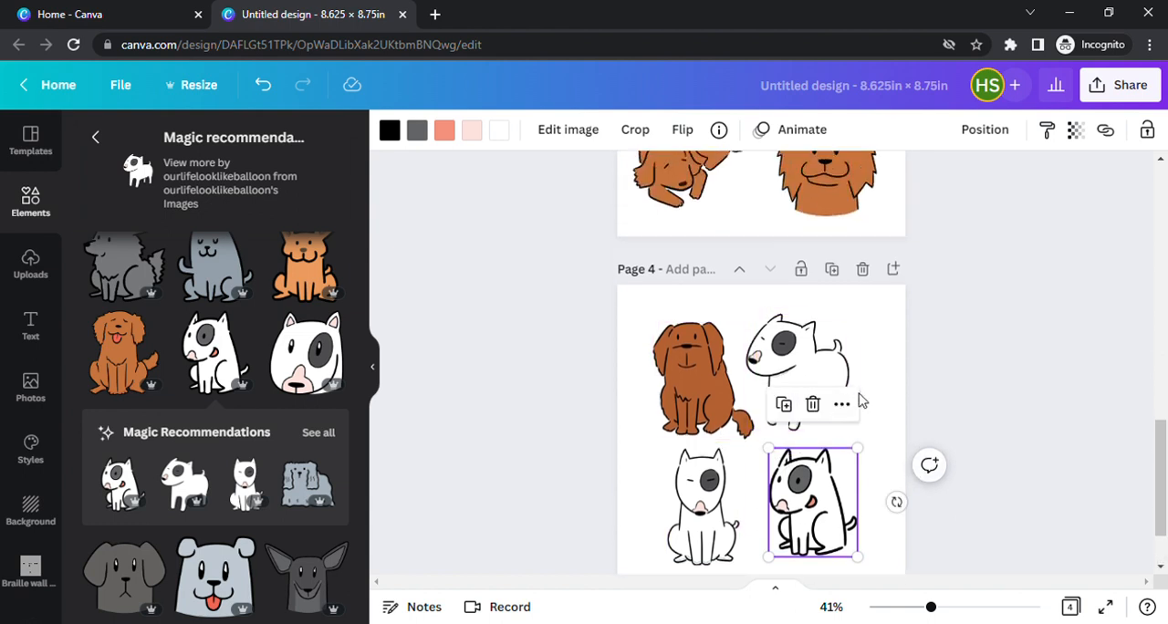
{"action": "scroll", "coordinate": [860, 401], "scroll_direction": "down", "scroll_amount": 1}
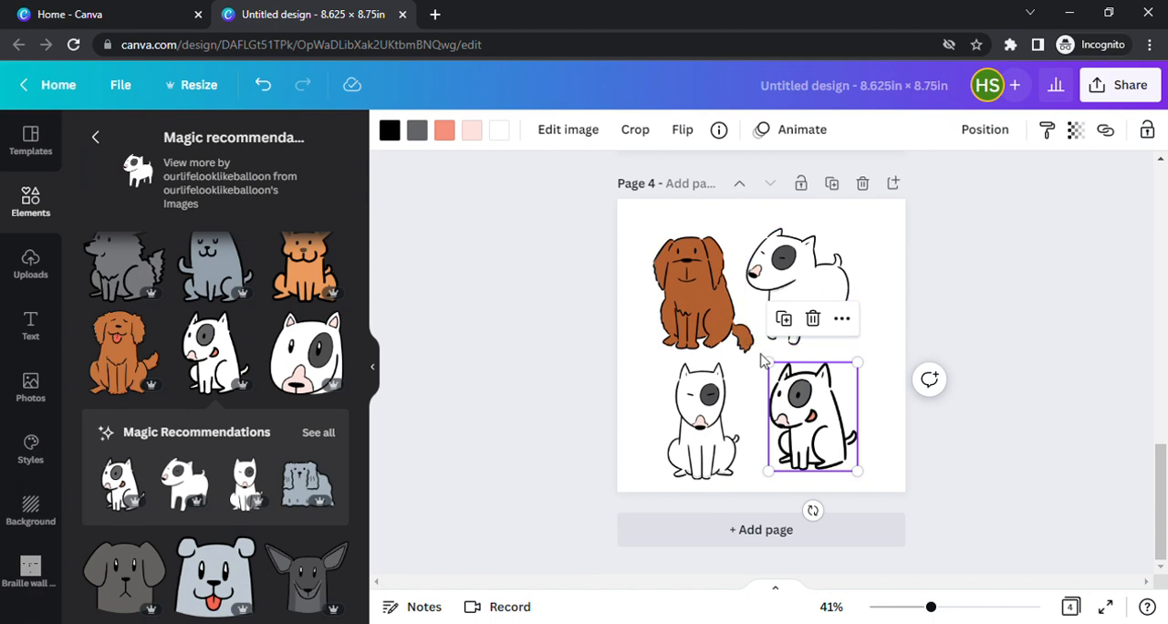
{"action": "scroll", "coordinate": [262, 370], "scroll_direction": "down", "scroll_amount": 3}
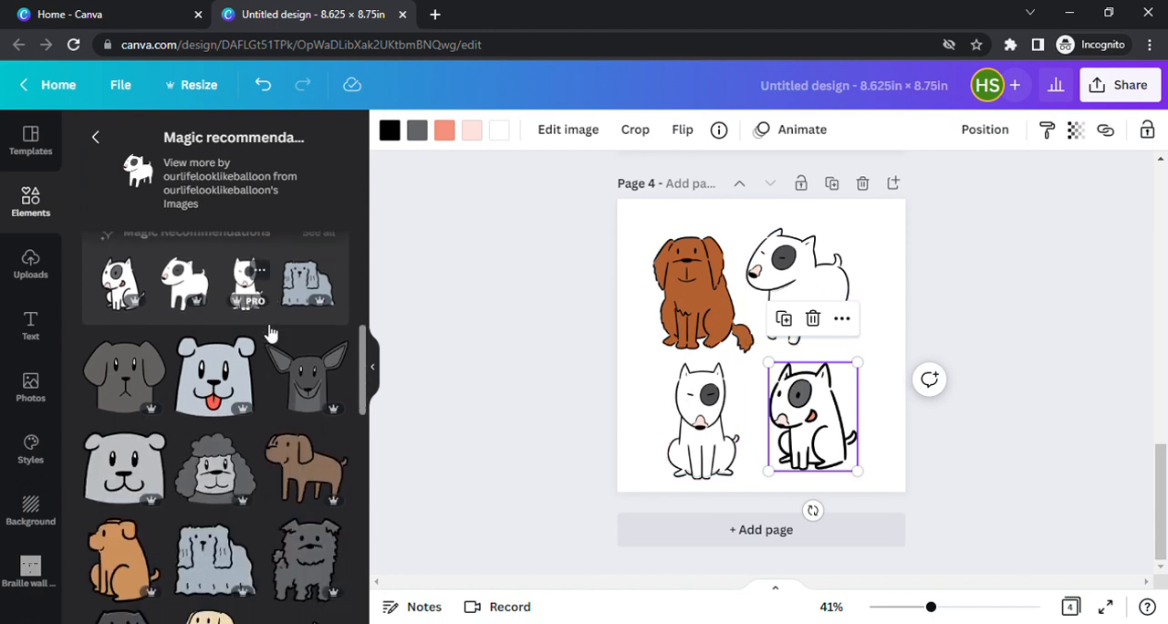
Look through the remaining recommendations for the white standing dog and compare their style with the dogs on pages 3 and 4.
{"action": "scroll", "coordinate": [279, 509], "scroll_direction": "down", "scroll_amount": 2}
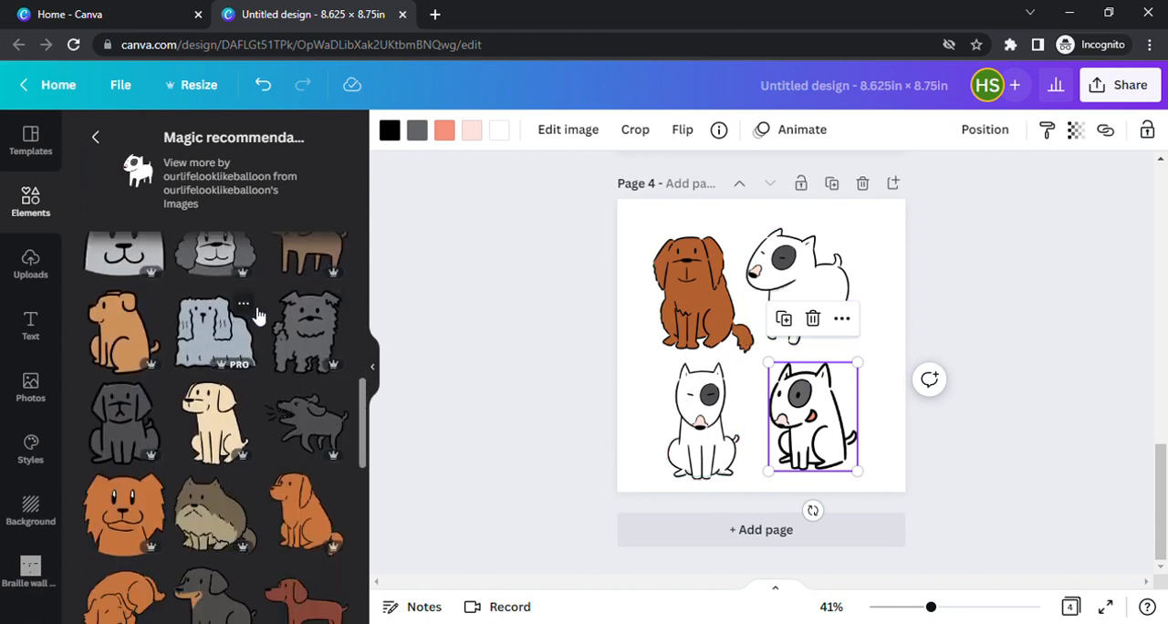
{"action": "scroll", "coordinate": [243, 311], "scroll_direction": "down", "scroll_amount": 3}
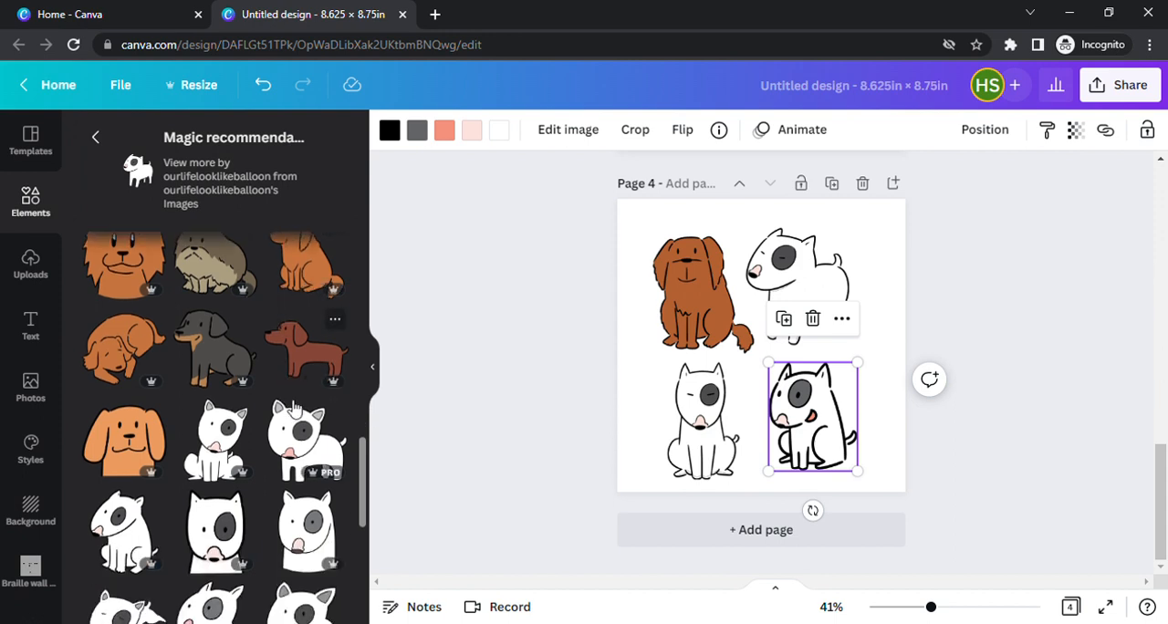
{"action": "scroll", "coordinate": [294, 401], "scroll_direction": "down", "scroll_amount": 2}
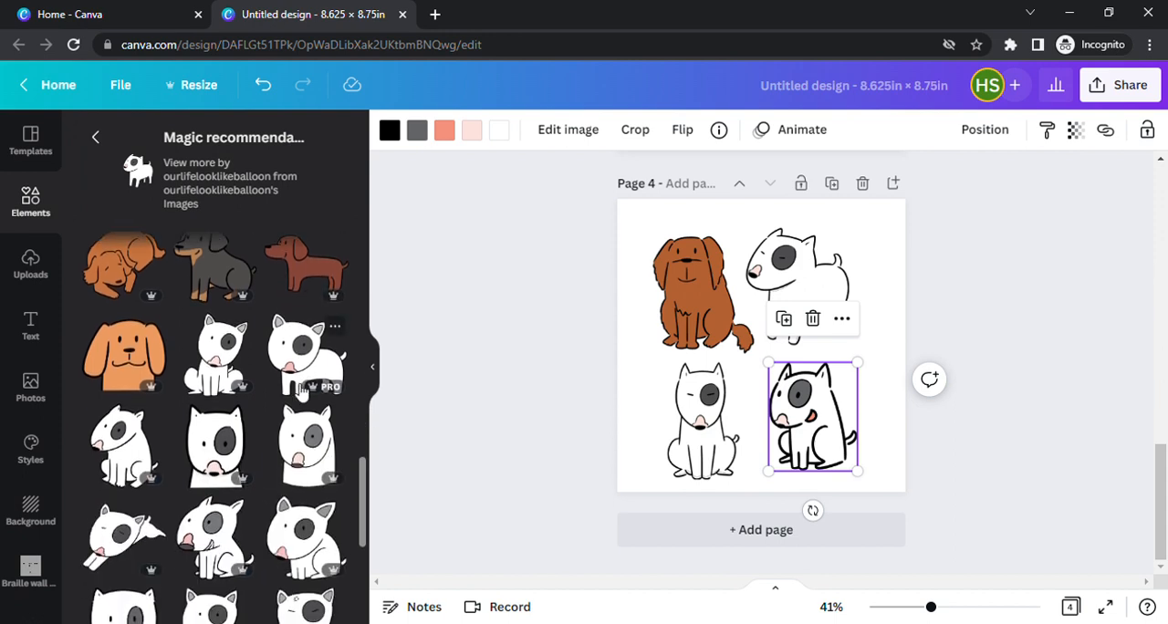
{"action": "scroll", "coordinate": [210, 476], "scroll_direction": "down", "scroll_amount": 2}
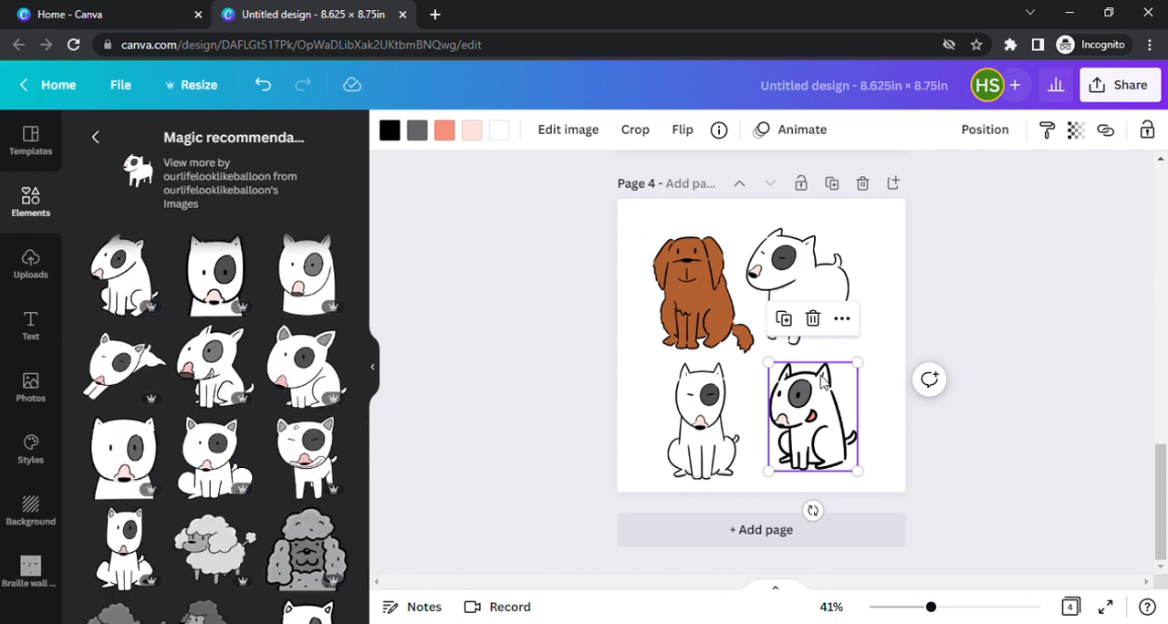
{"action": "scroll", "coordinate": [266, 387], "scroll_direction": "up", "scroll_amount": 1}
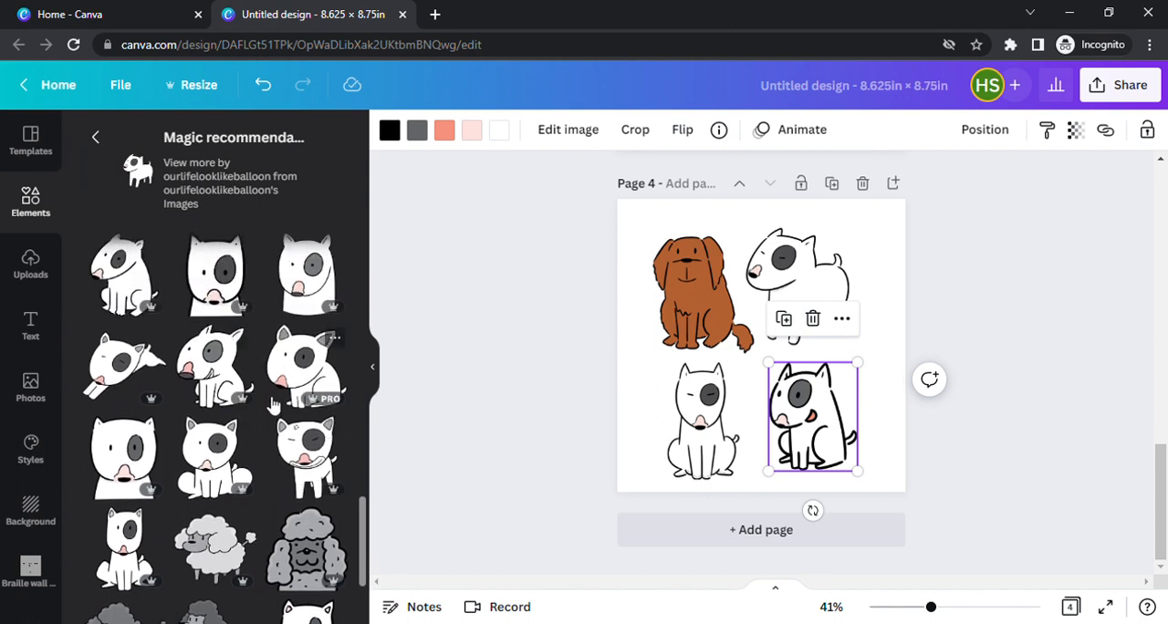
{"action": "scroll", "coordinate": [272, 404], "scroll_direction": "down", "scroll_amount": 1}
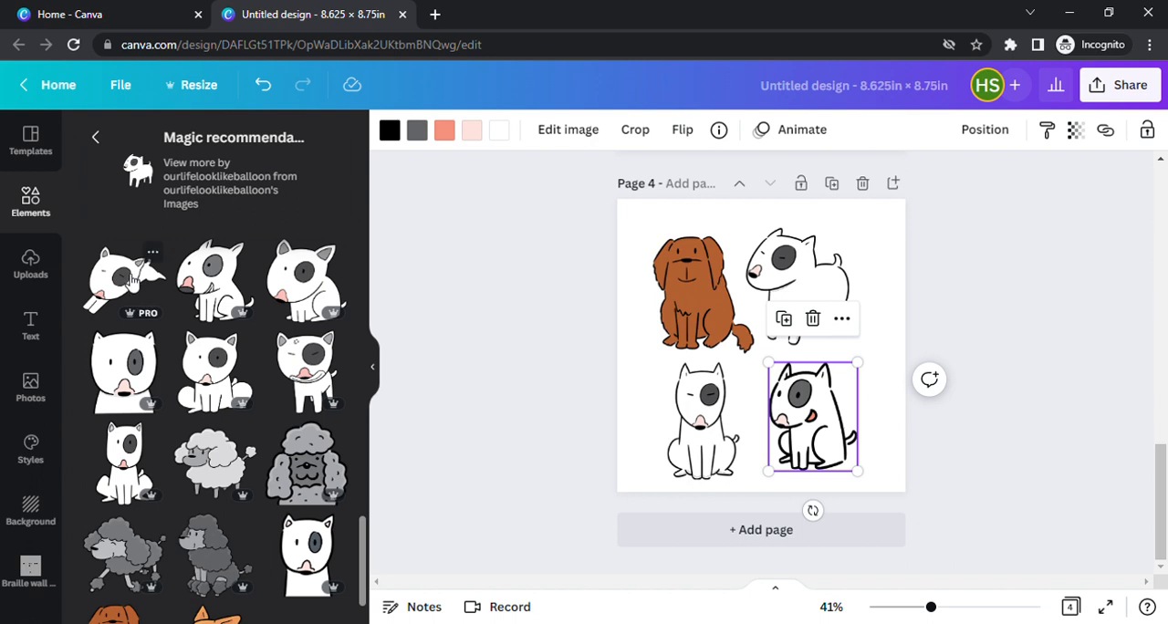
{"action": "scroll", "coordinate": [756, 376], "scroll_direction": "up", "scroll_amount": 1}
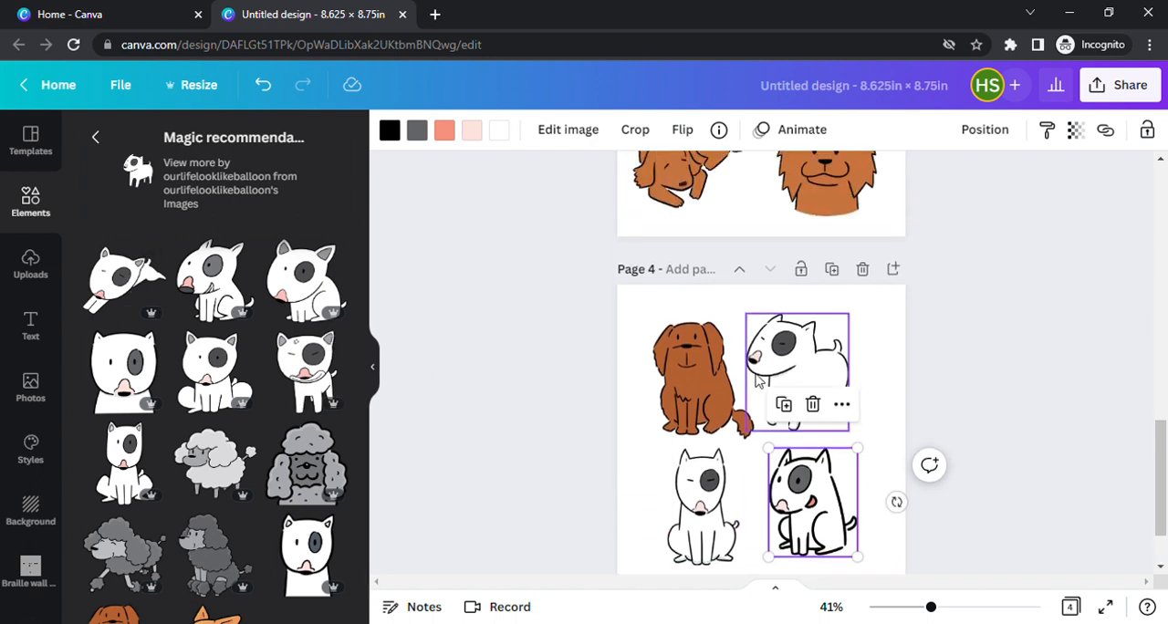
{"action": "scroll", "coordinate": [759, 383], "scroll_direction": "up", "scroll_amount": 3}
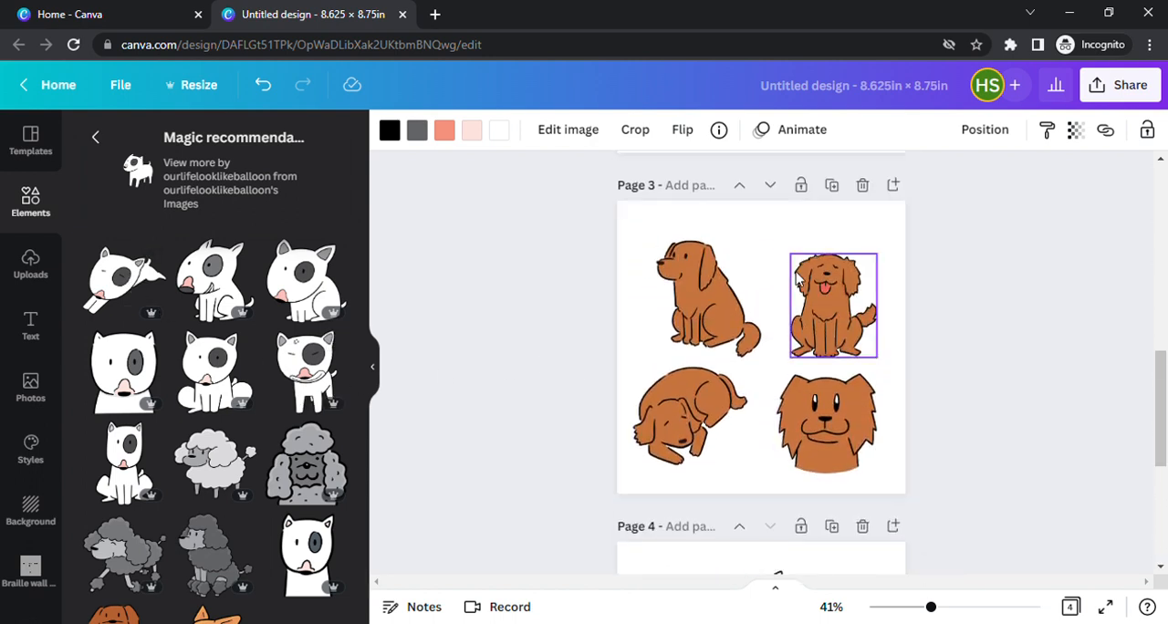
{"action": "scroll", "coordinate": [754, 310], "scroll_direction": "down", "scroll_amount": 1}
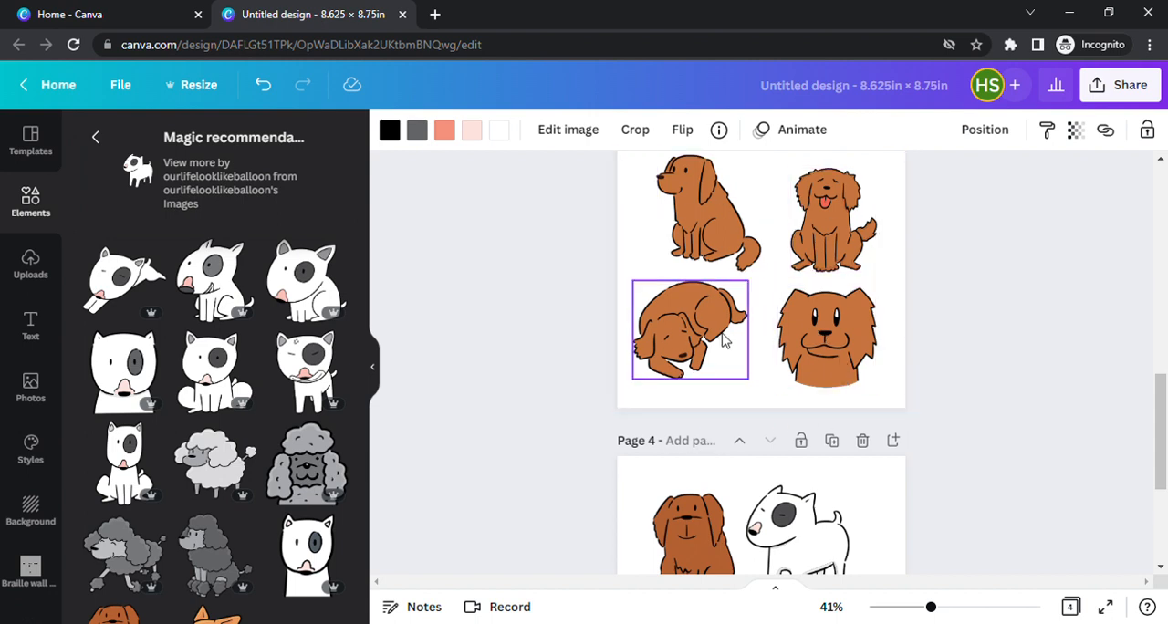
{"action": "scroll", "coordinate": [721, 274], "scroll_direction": "down", "scroll_amount": 3}
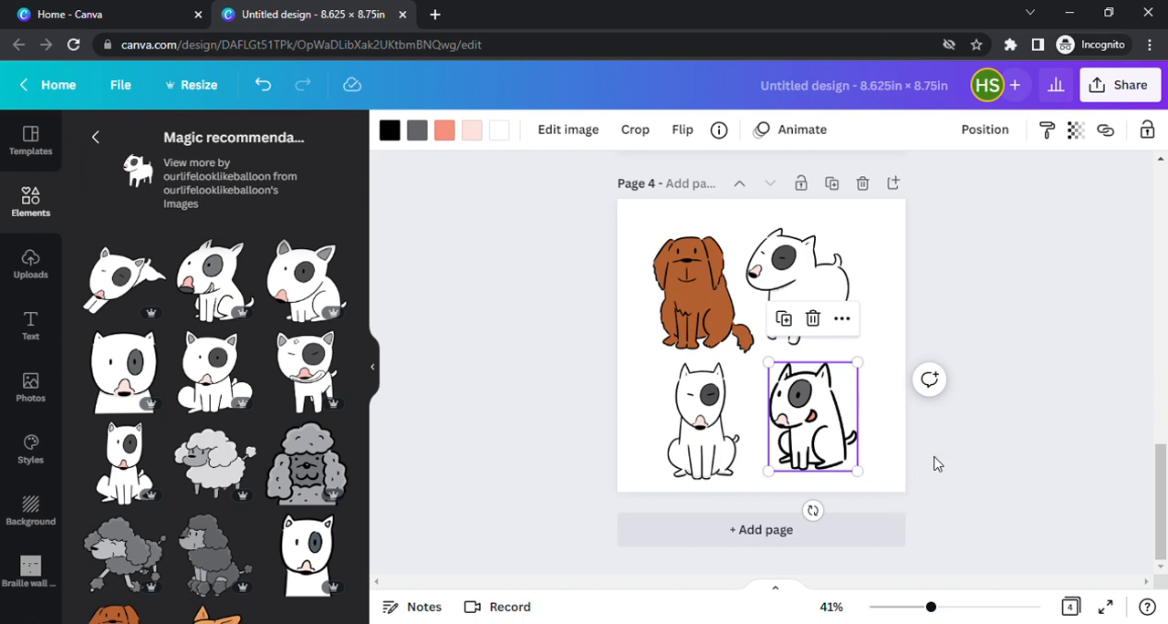
Add a blank page 5 and search the elements for "dog house".
{"action": "left_click", "coordinate": [857, 538]}
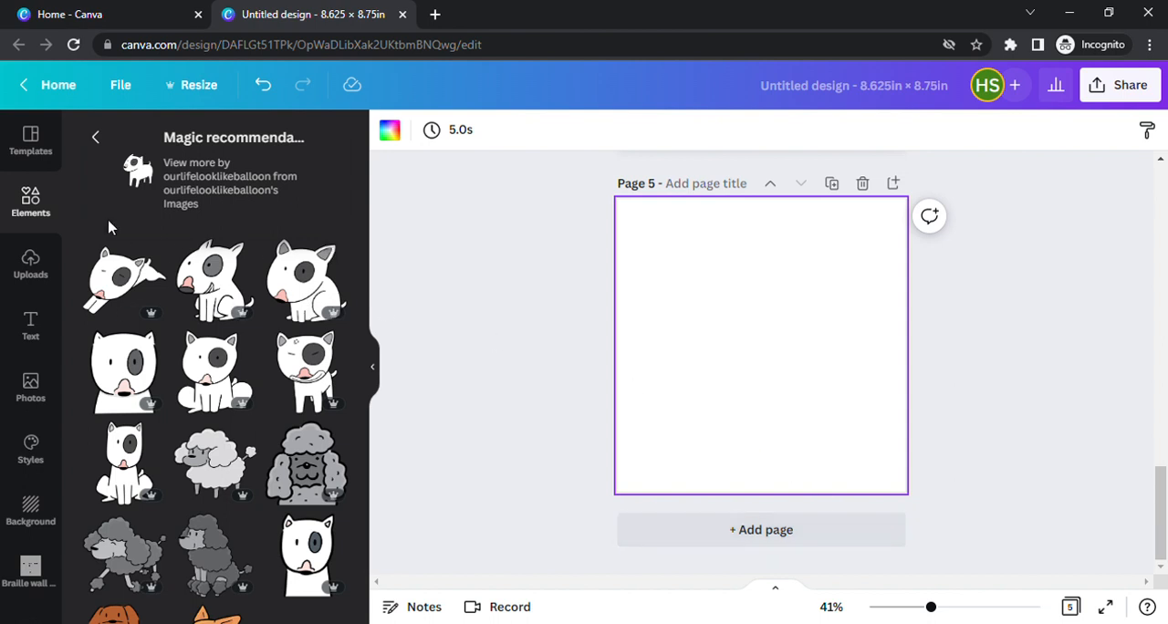
{"action": "left_click", "coordinate": [40, 208]}
{"action": "left_click", "coordinate": [186, 146]}
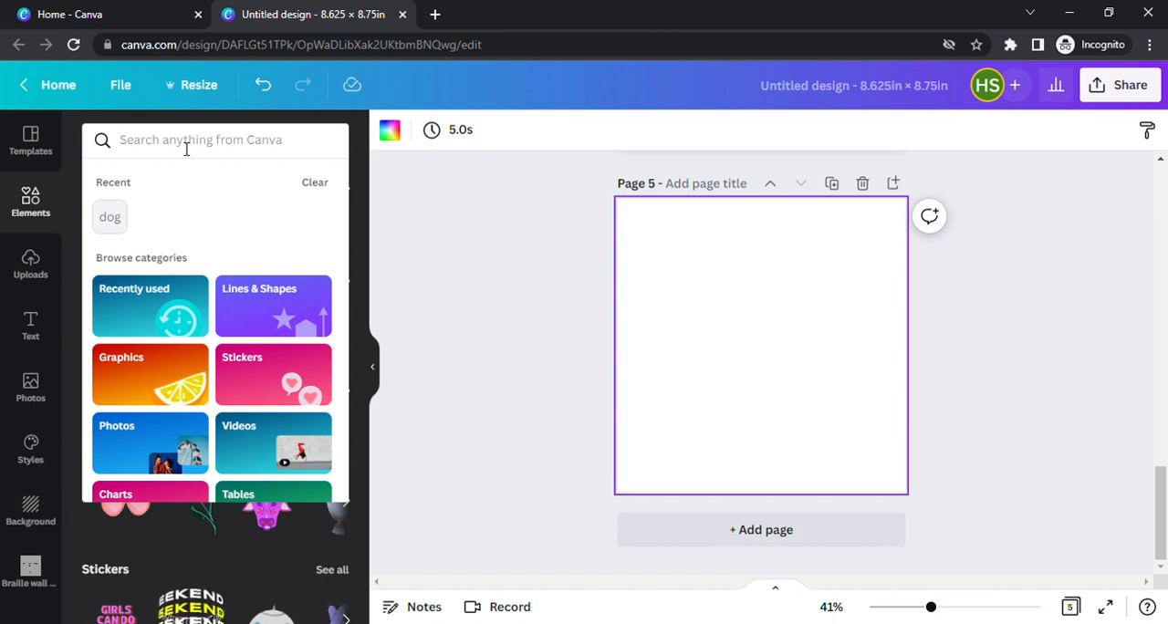
{"action": "type", "text": "dog"}
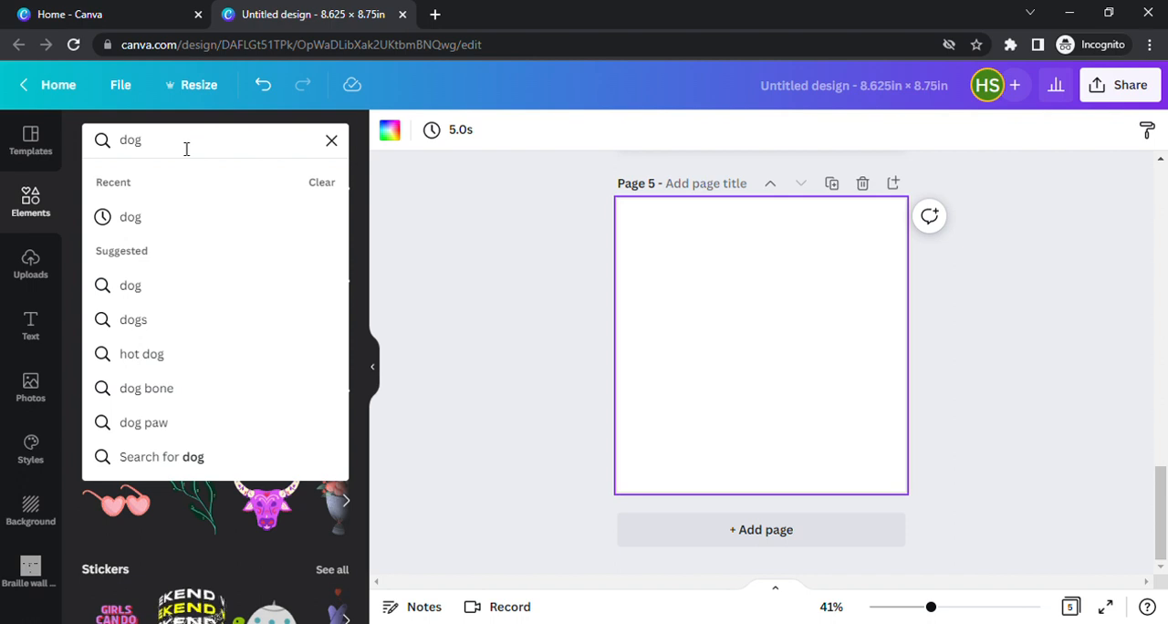
{"action": "type", "text": " house"}
{"action": "key", "text": "Return"}
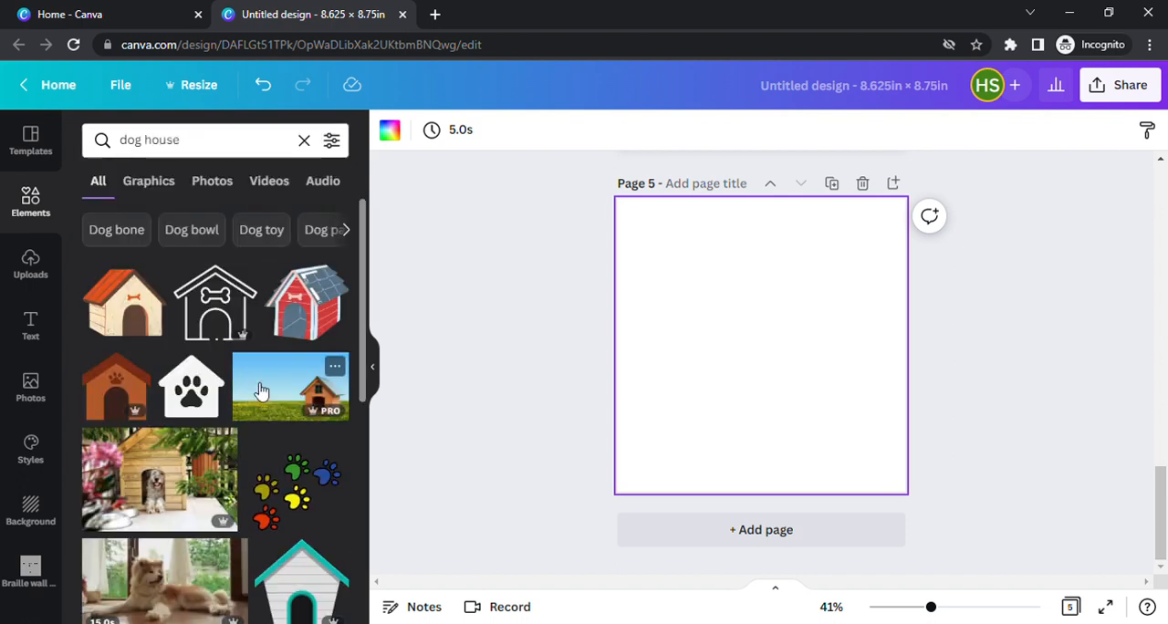
Copy the side-facing brown sitting dog from page 3 onto page 5 and place it in the page's right half.
{"action": "scroll", "coordinate": [663, 395], "scroll_direction": "up", "scroll_amount": 5}
{"action": "scroll", "coordinate": [665, 393], "scroll_direction": "up", "scroll_amount": 5}
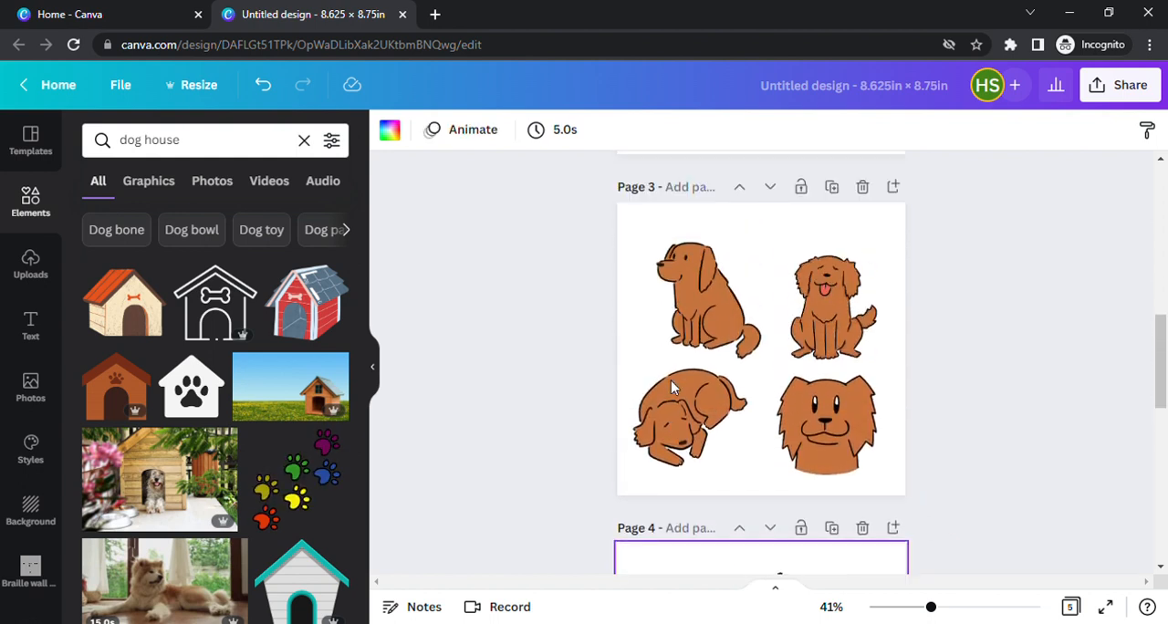
{"action": "scroll", "coordinate": [670, 380], "scroll_direction": "up", "scroll_amount": 2}
{"action": "left_click", "coordinate": [699, 369]}
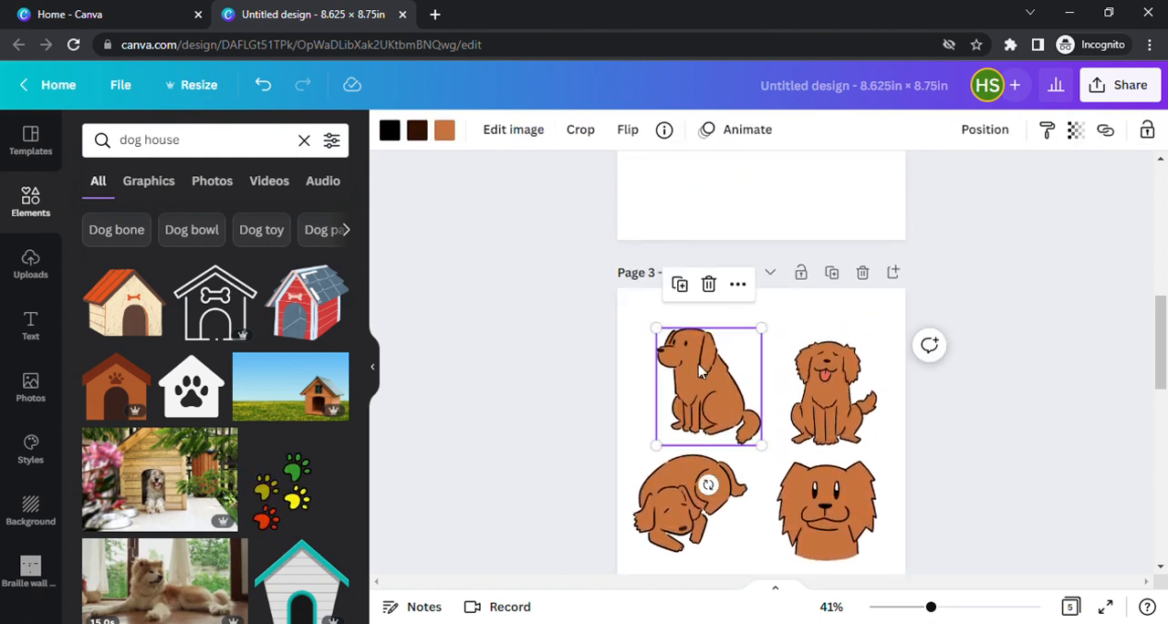
{"action": "key", "text": "ctrl+c"}
{"action": "scroll", "coordinate": [699, 369], "scroll_direction": "down", "scroll_amount": 10}
{"action": "left_click", "coordinate": [702, 350]}
{"action": "key", "text": "ctrl+v"}
{"action": "left_click_drag", "start_coordinate": [705, 351], "coordinate": [820, 439]}
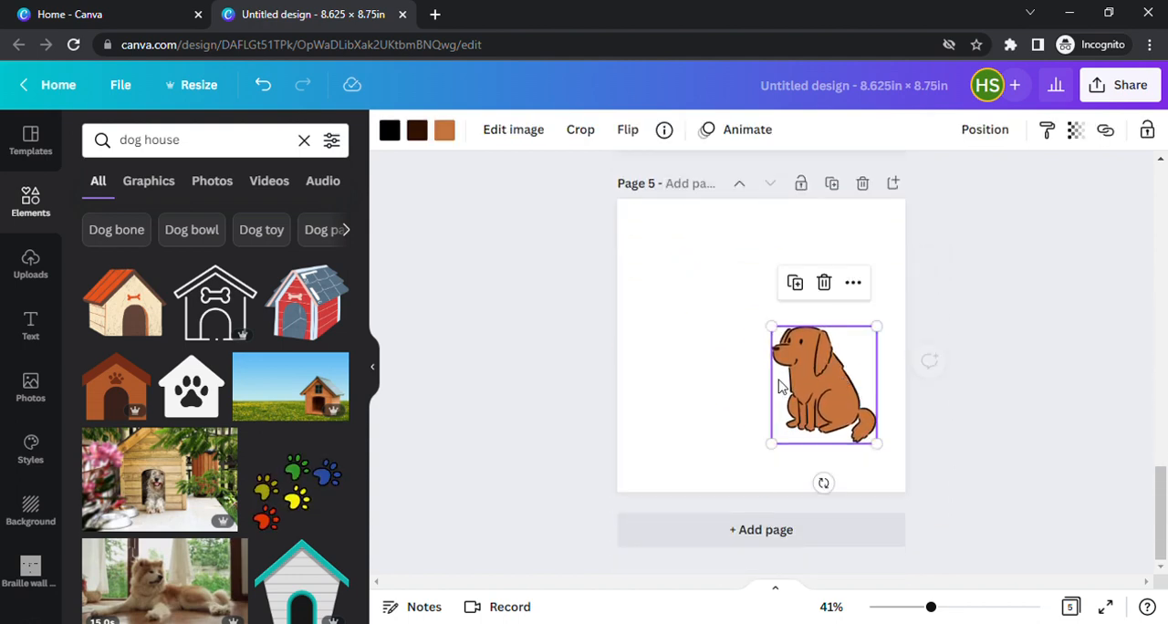
Try the cream dog house with the orange roof on page 5, reduced to about the dog's size and placed to its left.
{"action": "left_click", "coordinate": [128, 321]}
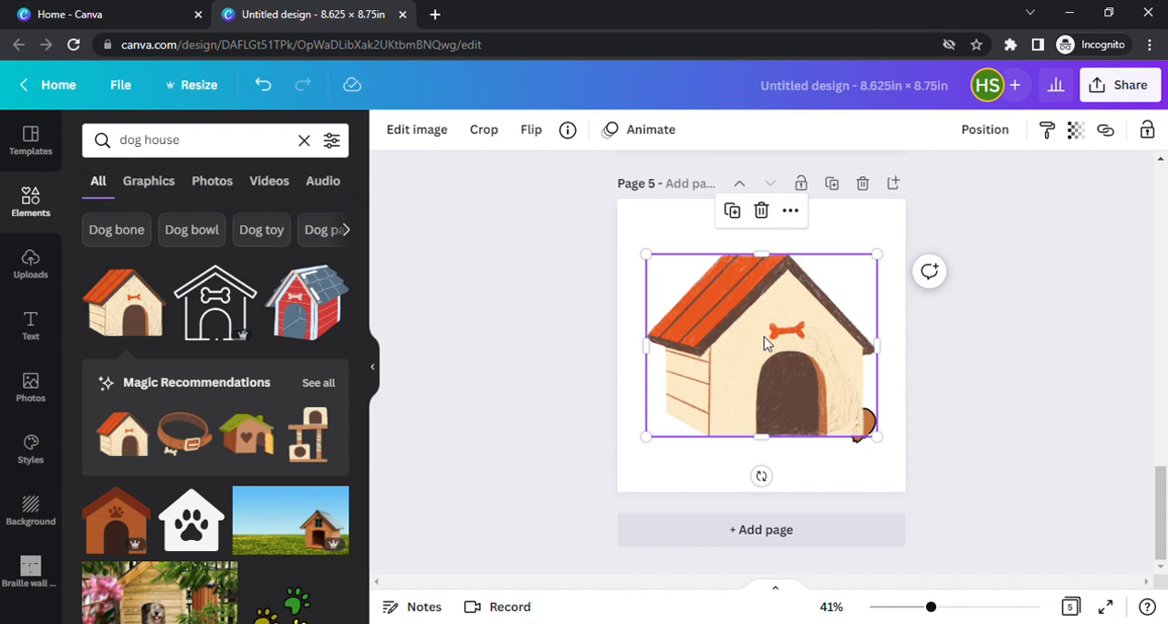
{"action": "left_click_drag", "start_coordinate": [882, 268], "coordinate": [757, 332]}
{"action": "left_click_drag", "start_coordinate": [712, 393], "coordinate": [706, 371]}
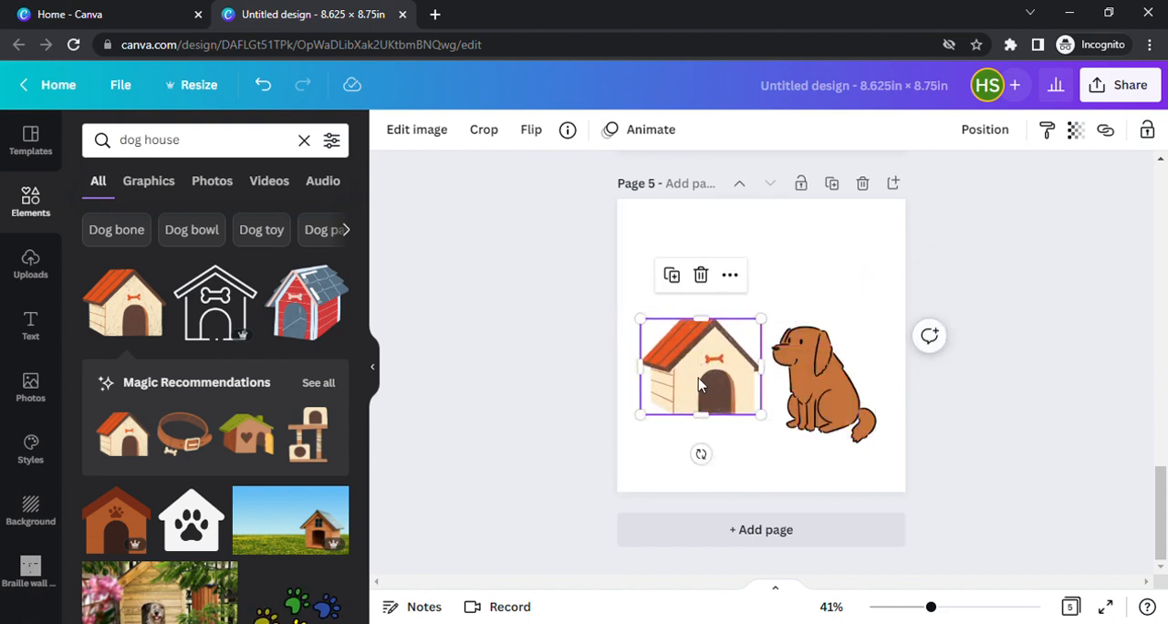
Try the red dog house with the blue roof beside the dog, delete it and move the orange-roofed house back down.
{"action": "left_click", "coordinate": [305, 326]}
{"action": "left_click_drag", "start_coordinate": [757, 345], "coordinate": [724, 436]}
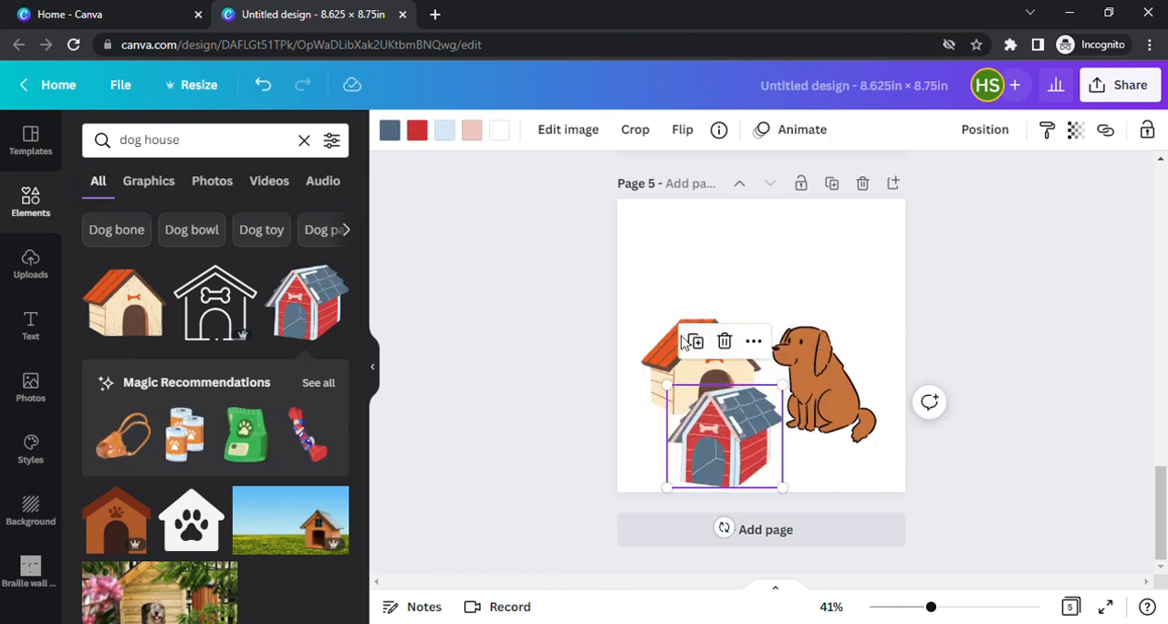
{"action": "left_click_drag", "start_coordinate": [662, 367], "coordinate": [663, 297]}
{"action": "mouse_move", "coordinate": [708, 435]}
{"action": "left_mouse_down"}
{"action": "mouse_move", "coordinate": [685, 395]}
{"action": "mouse_move", "coordinate": [711, 421]}
{"action": "left_mouse_up"}
{"action": "key", "text": "Delete"}
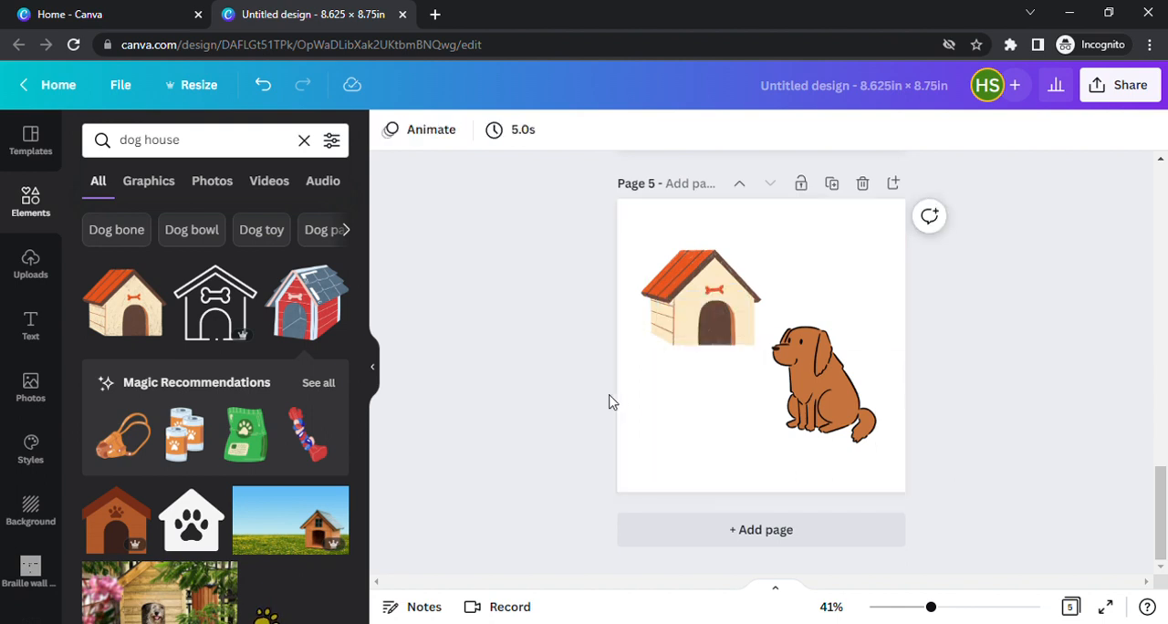
{"action": "left_click_drag", "start_coordinate": [715, 305], "coordinate": [715, 352]}
Replace the orange-roofed house with the wooden dog house with the red shingled roof, left of the dog, and flip it horizontally.
{"action": "scroll", "coordinate": [294, 354], "scroll_direction": "down", "scroll_amount": 5}
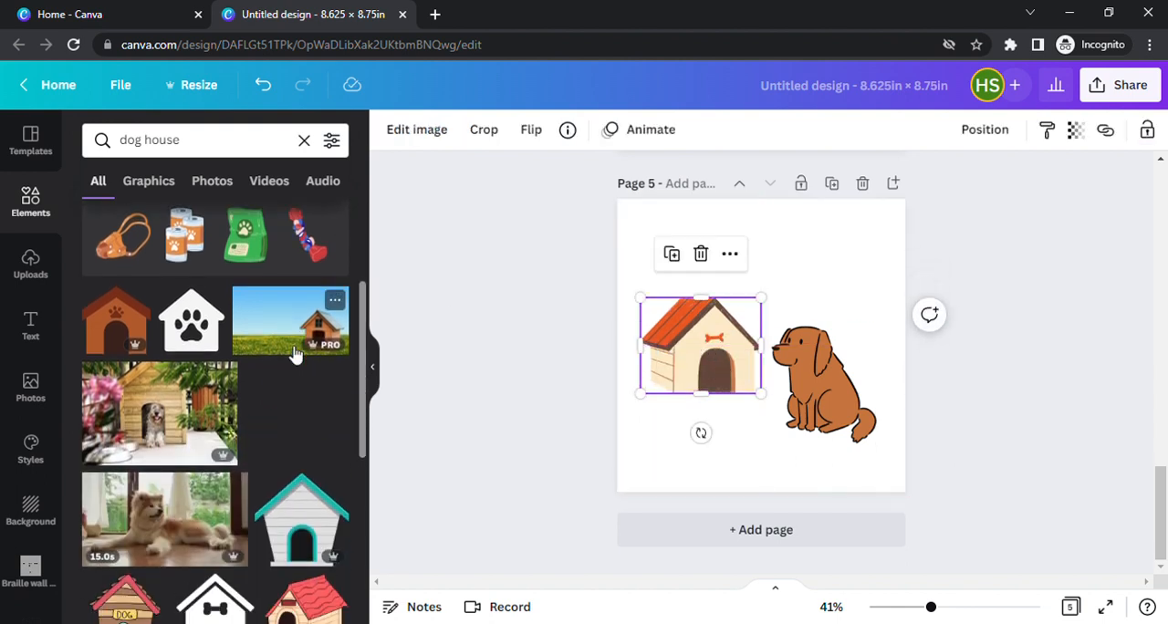
{"action": "left_click_drag", "start_coordinate": [313, 416], "coordinate": [705, 377]}
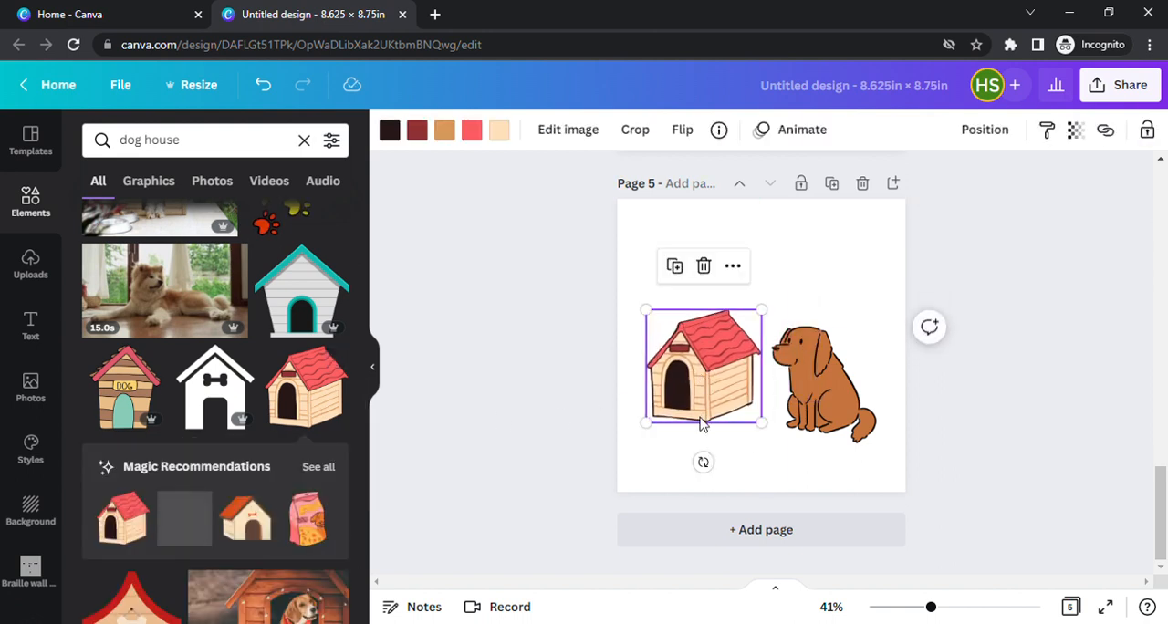
{"action": "left_click", "coordinate": [692, 132]}
{"action": "left_click", "coordinate": [713, 179]}
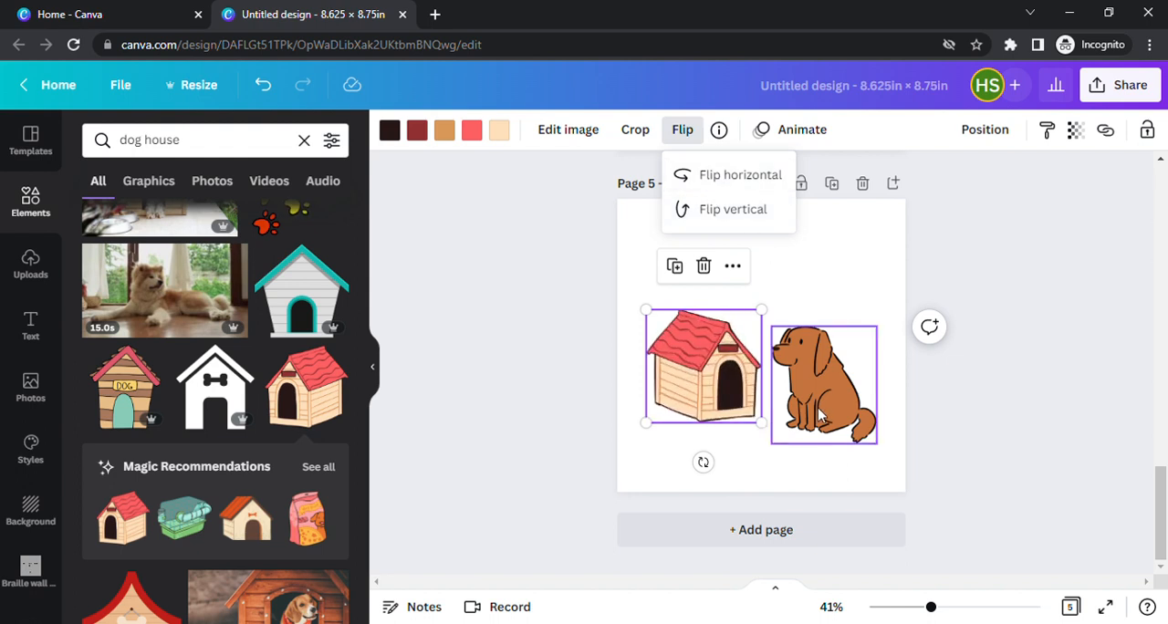
Enlarge the red-roofed dog house slightly, shrink the brown dog a little, and position them side by side on page 5.
{"action": "left_click_drag", "start_coordinate": [821, 383], "coordinate": [821, 363]}
{"action": "mouse_move", "coordinate": [729, 392]}
{"action": "left_mouse_down"}
{"action": "mouse_move", "coordinate": [722, 422]}
{"action": "mouse_move", "coordinate": [716, 402]}
{"action": "left_mouse_up"}
{"action": "left_click_drag", "start_coordinate": [823, 401], "coordinate": [822, 425]}
{"action": "left_click", "coordinate": [729, 425]}
{"action": "left_click_drag", "start_coordinate": [755, 447], "coordinate": [768, 458]}
{"action": "left_click_drag", "start_coordinate": [731, 422], "coordinate": [724, 406]}
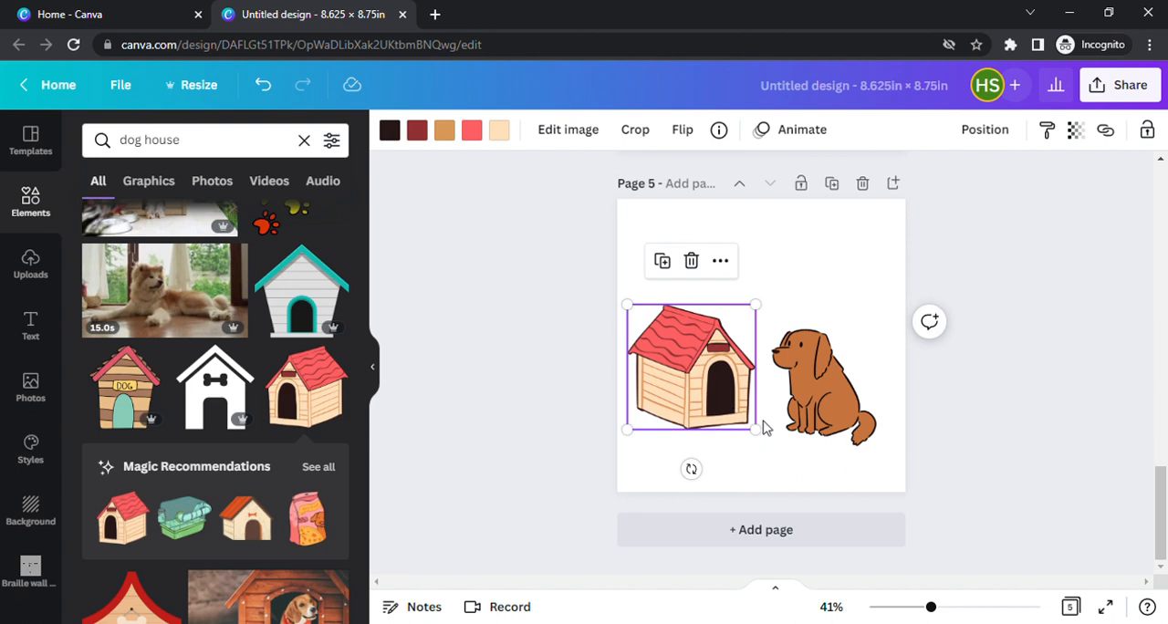
{"action": "left_click", "coordinate": [812, 393]}
{"action": "left_click_drag", "start_coordinate": [772, 330], "coordinate": [781, 346]}
{"action": "left_click_drag", "start_coordinate": [793, 402], "coordinate": [784, 385]}
Search the graphics for "sky" and add the landscape with clouds, green bushes and grass to page 5.
{"action": "left_click", "coordinate": [304, 139]}
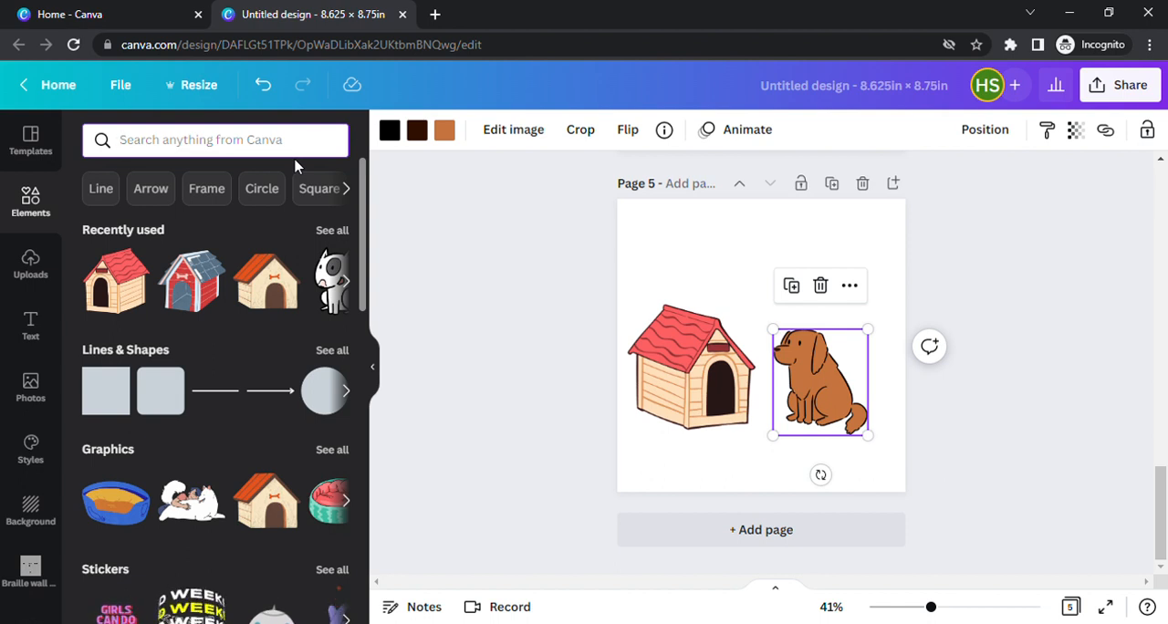
{"action": "type", "text": "sky"}
{"action": "key", "text": "Return"}
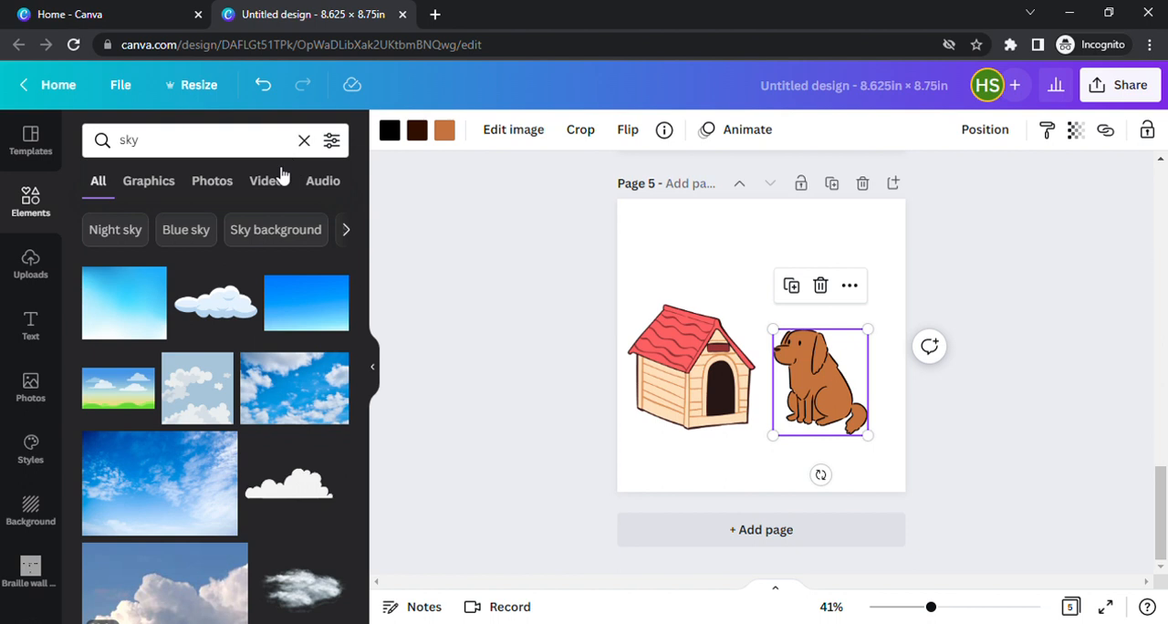
{"action": "scroll", "coordinate": [216, 295], "scroll_direction": "down", "scroll_amount": 2}
{"action": "left_click", "coordinate": [163, 181]}
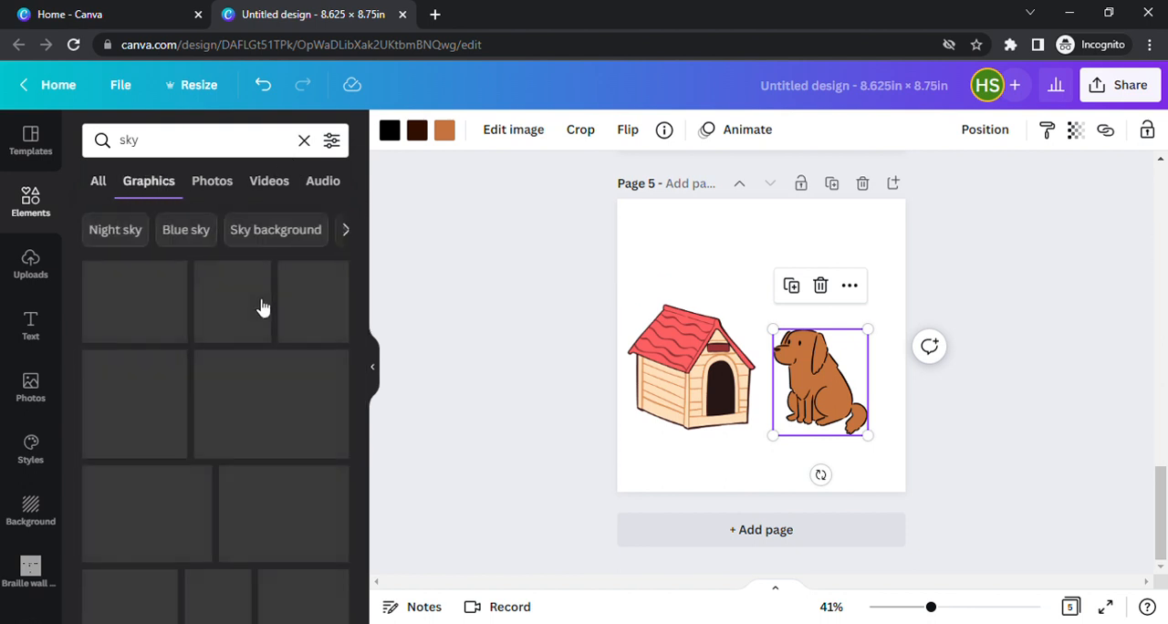
{"action": "scroll", "coordinate": [260, 305], "scroll_direction": "down", "scroll_amount": 4}
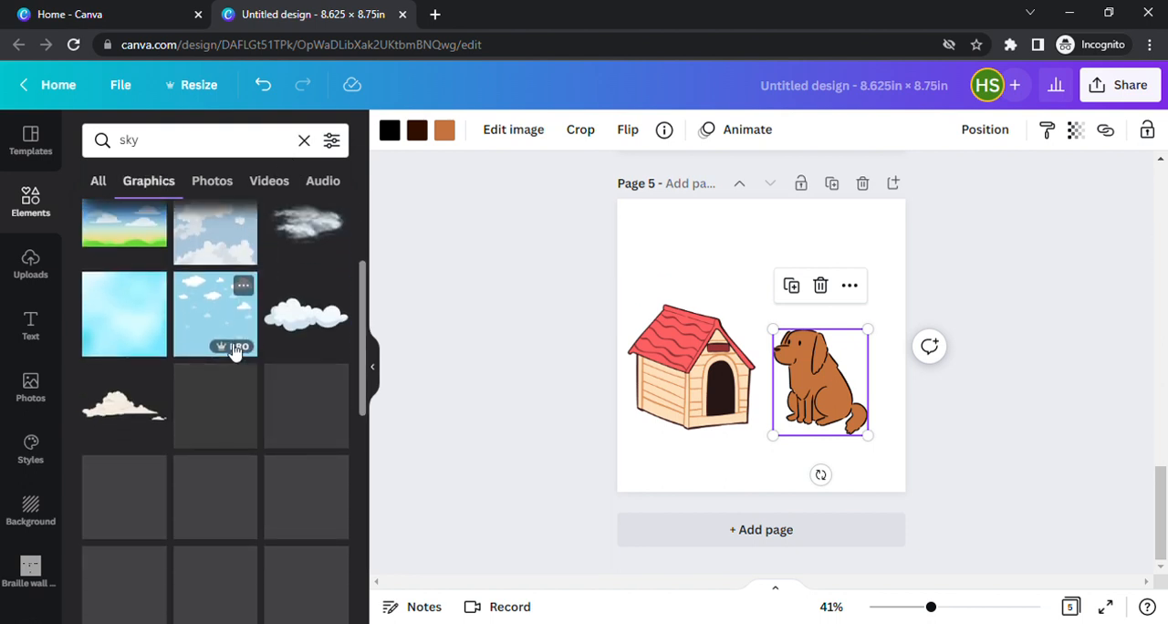
{"action": "scroll", "coordinate": [232, 348], "scroll_direction": "down", "scroll_amount": 2}
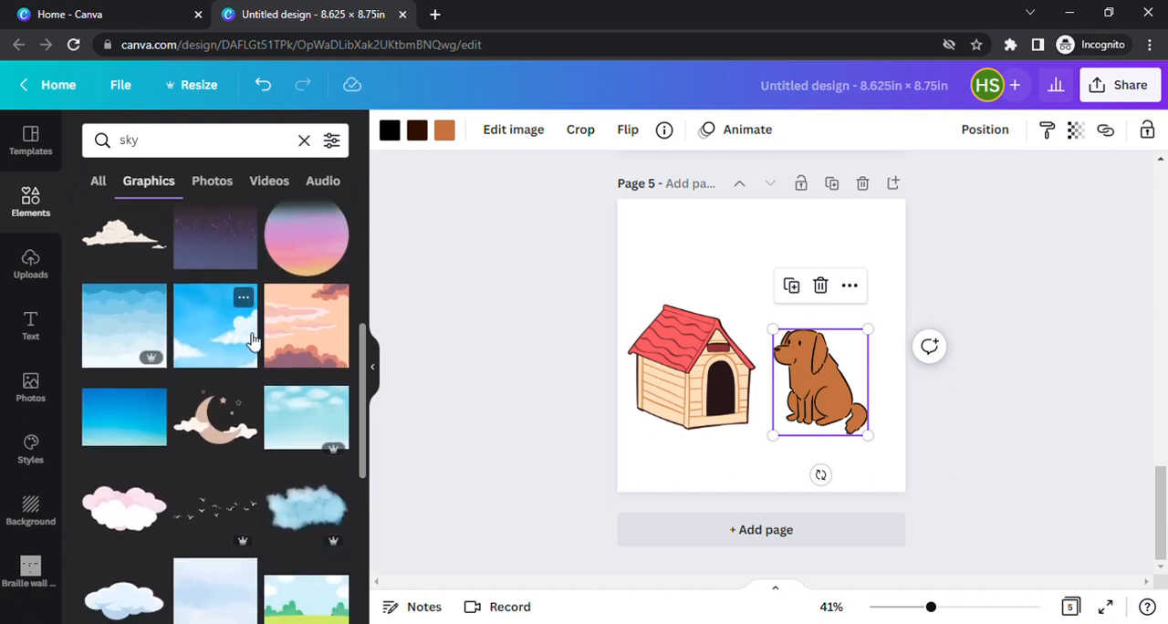
{"action": "scroll", "coordinate": [252, 339], "scroll_direction": "down", "scroll_amount": 2}
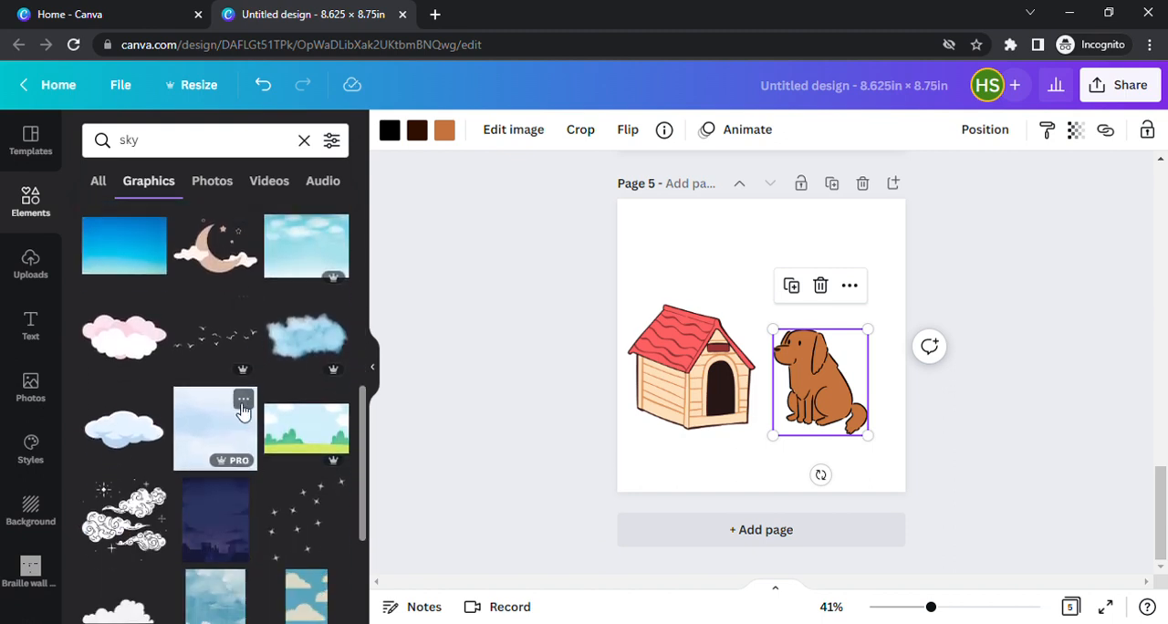
{"action": "left_click", "coordinate": [324, 436]}
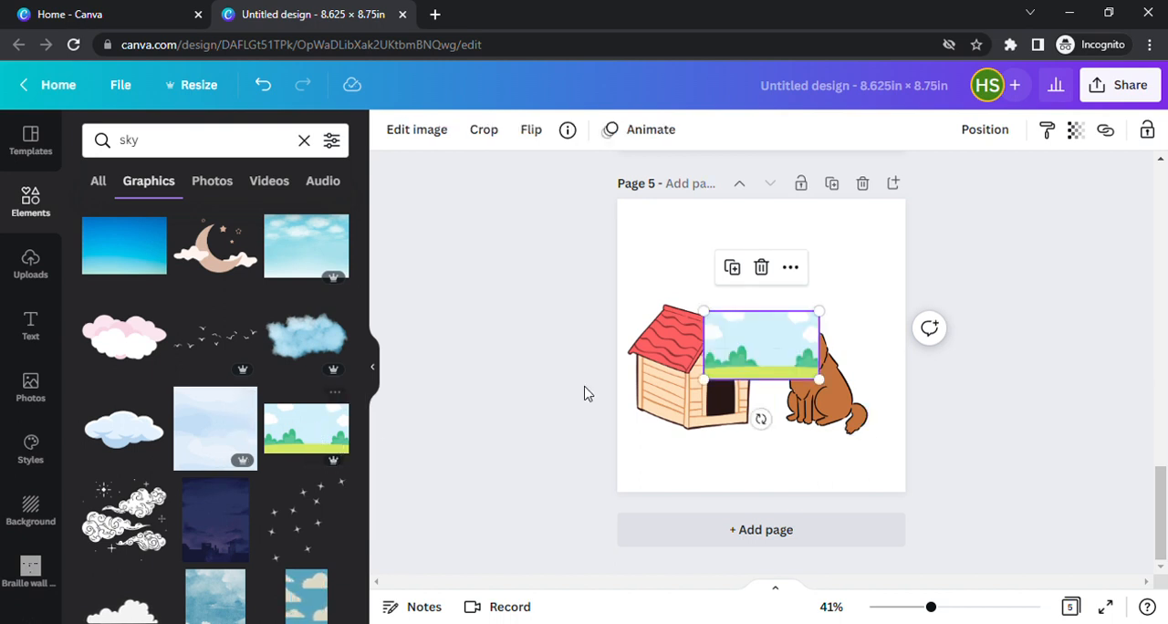
Enlarge the sky landscape to page 5's full height and position it so that it covers the whole page.
{"action": "left_click_drag", "start_coordinate": [769, 342], "coordinate": [642, 228]}
{"action": "left_click_drag", "start_coordinate": [690, 268], "coordinate": [1003, 570]}
{"action": "left_click_drag", "start_coordinate": [803, 354], "coordinate": [790, 391]}
{"action": "left_click_drag", "start_coordinate": [550, 226], "coordinate": [516, 187]}
Send the sky landscape backward two levels, behind the brown dog and the dog house.
{"action": "left_click", "coordinate": [987, 132]}
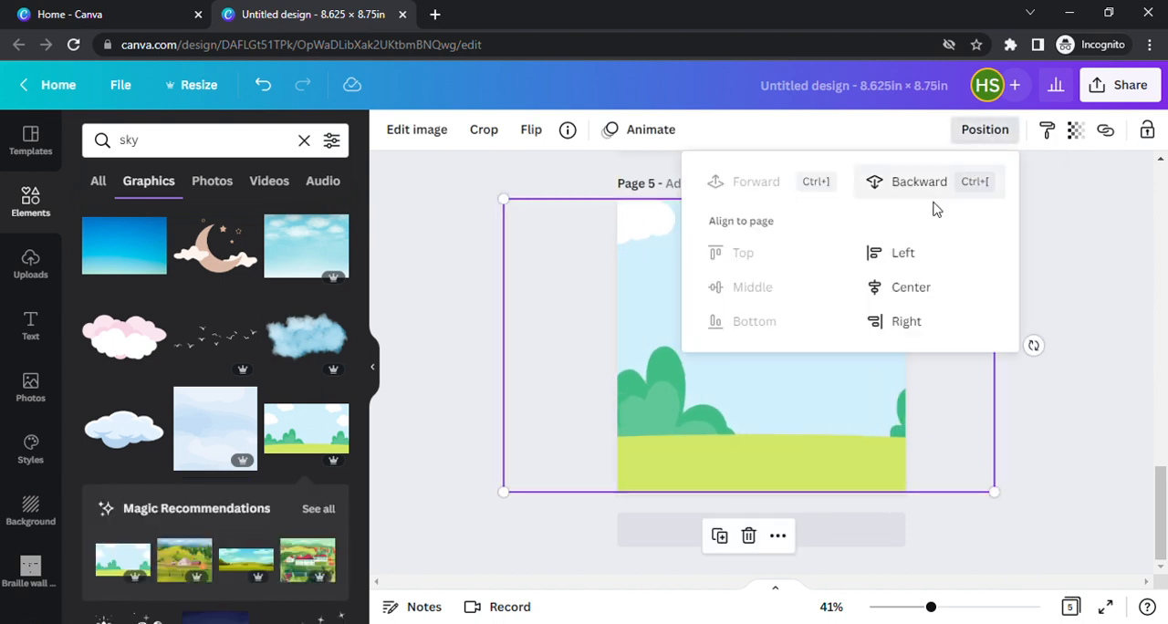
{"action": "left_click", "coordinate": [918, 182]}
{"action": "left_click", "coordinate": [919, 187]}
{"action": "left_click", "coordinate": [1130, 441]}
Move the dog house and the brown dog down onto the grass of the landscape.
{"action": "left_click_drag", "start_coordinate": [729, 371], "coordinate": [727, 404]}
{"action": "left_click", "coordinate": [847, 392]}
{"action": "left_click_drag", "start_coordinate": [846, 393], "coordinate": [844, 427]}
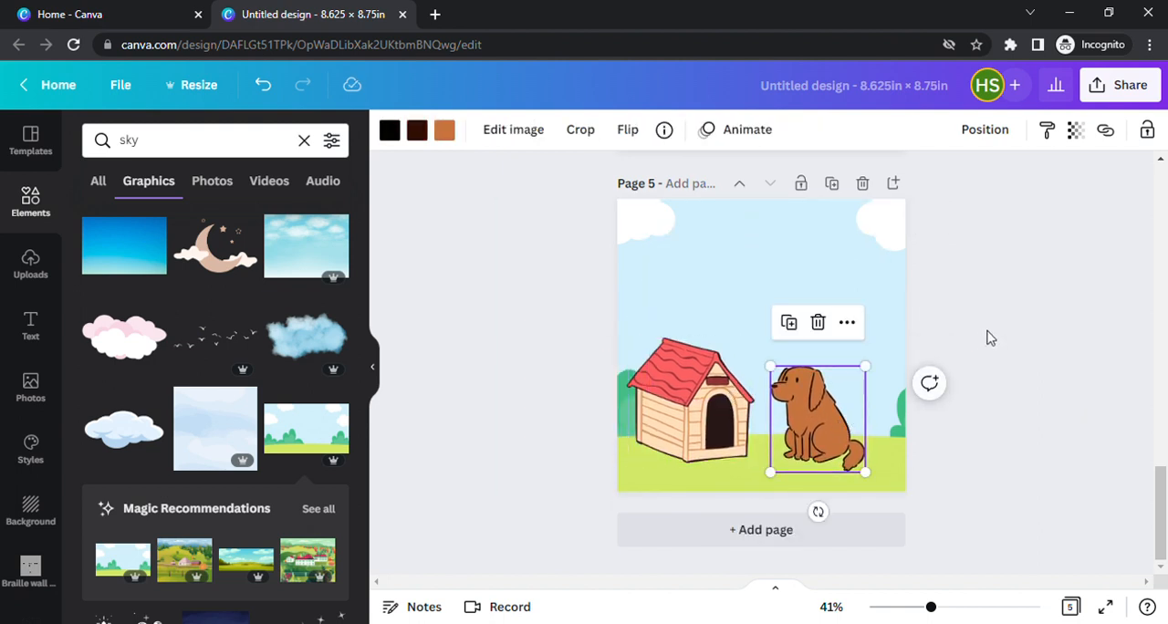
{"action": "left_click", "coordinate": [1042, 343]}
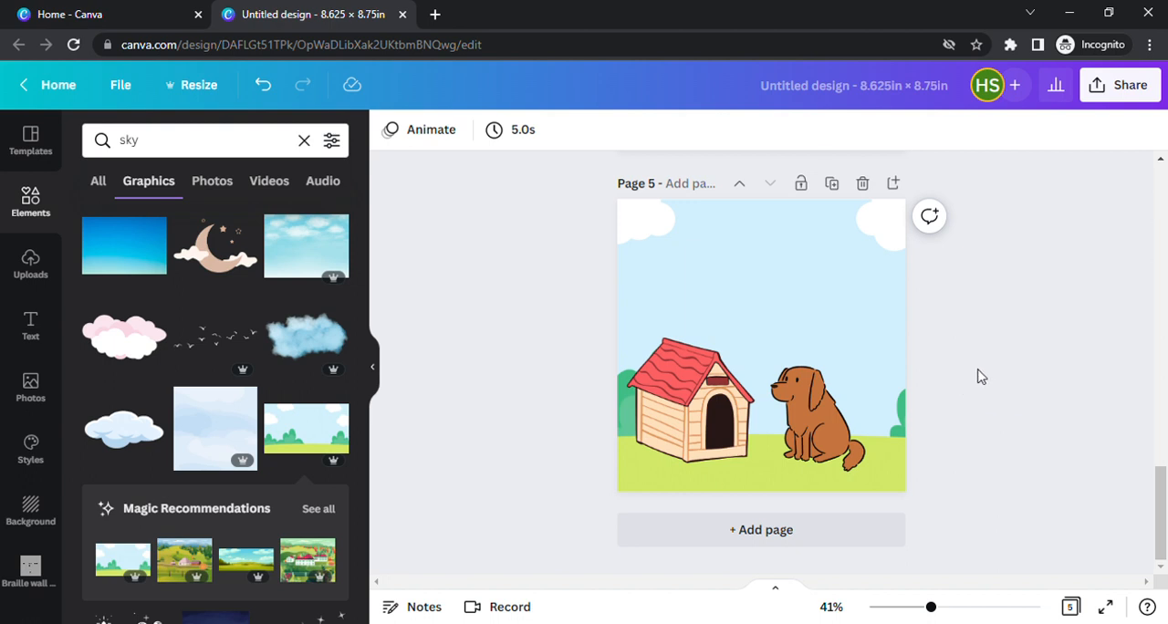
{"action": "scroll", "coordinate": [958, 374], "scroll_direction": "up", "scroll_amount": 1}
{"action": "left_click", "coordinate": [750, 362]}
{"action": "scroll", "coordinate": [1107, 263], "scroll_direction": "down", "scroll_amount": 1}
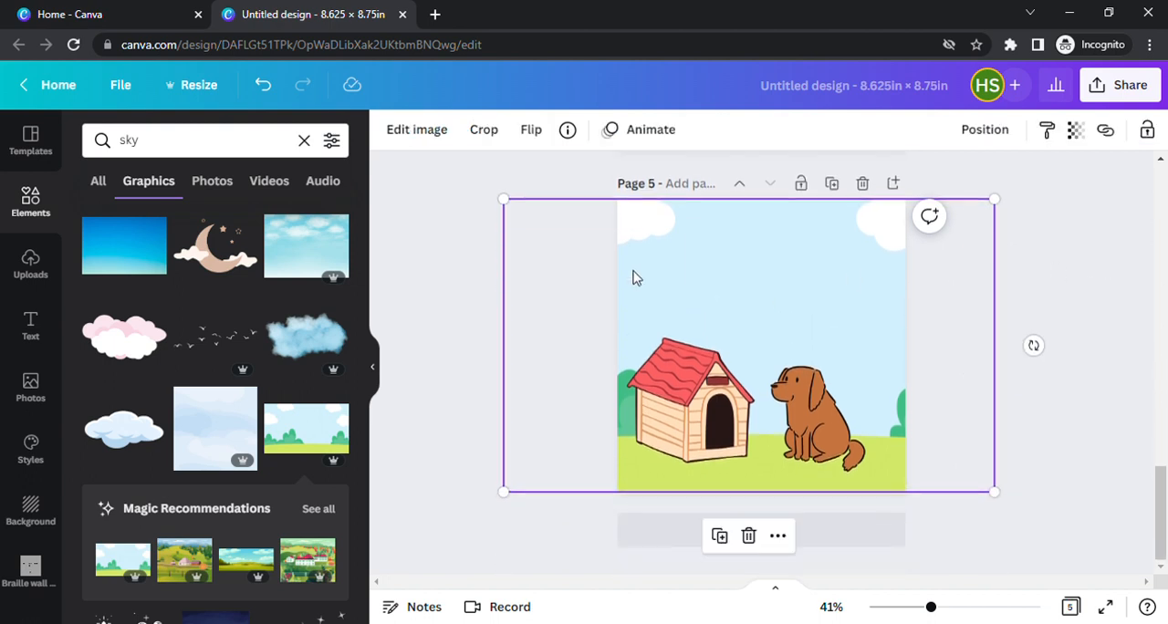
Add a heading in the sky of page 5 that reads "Rex the dog didn't want to go to sleep.".
{"action": "left_click", "coordinate": [31, 326]}
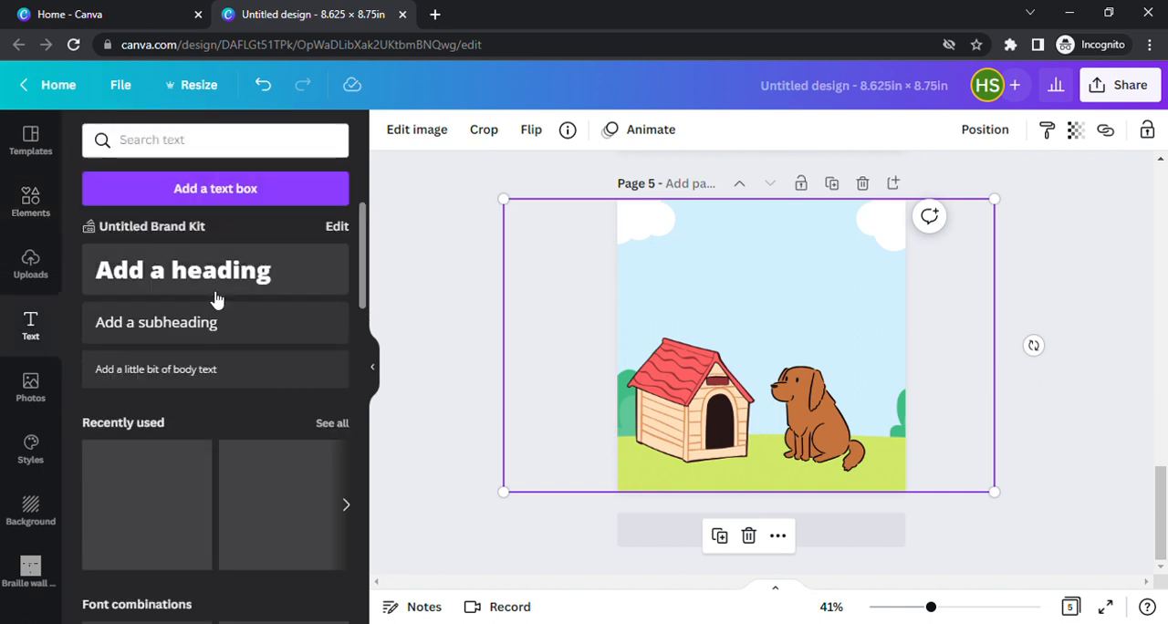
{"action": "left_click_drag", "start_coordinate": [807, 334], "coordinate": [806, 250]}
{"action": "double_click", "coordinate": [786, 272]}
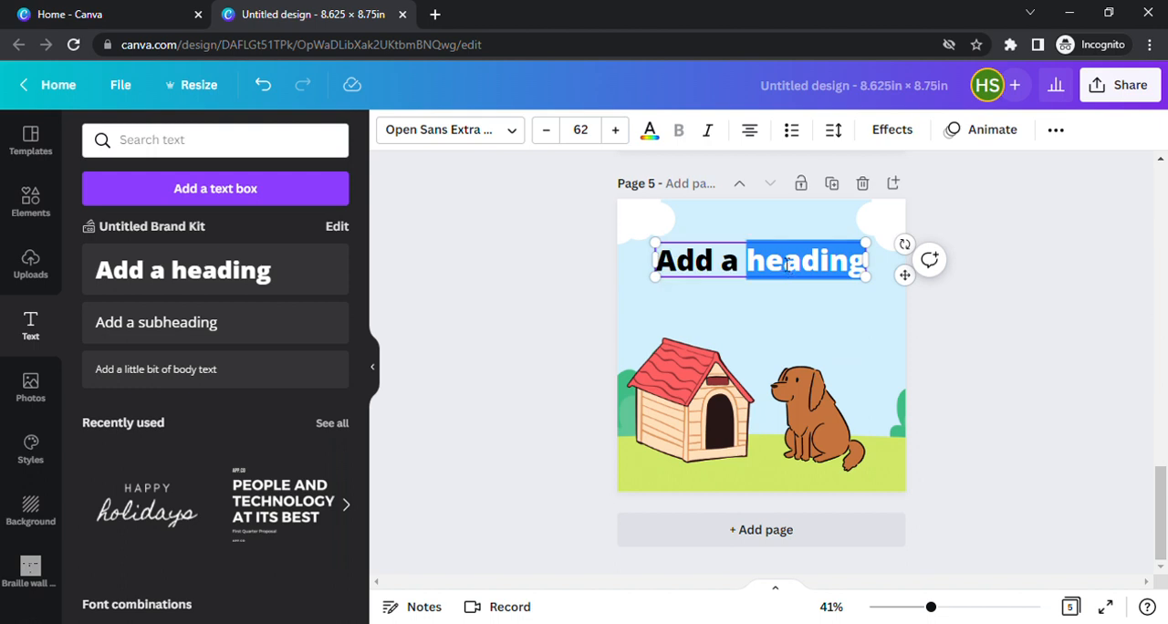
{"action": "key", "text": "BackSpace"}
{"action": "key", "text": "BackSpace"}
{"action": "key", "text": "BackSpace"}
{"action": "key", "text": "BackSpace"}
{"action": "key", "text": "BackSpace"}
{"action": "key", "text": "BackSpace"}
{"action": "key", "text": "BackSpace"}
{"action": "type", "text": "Rex the dog didn"}
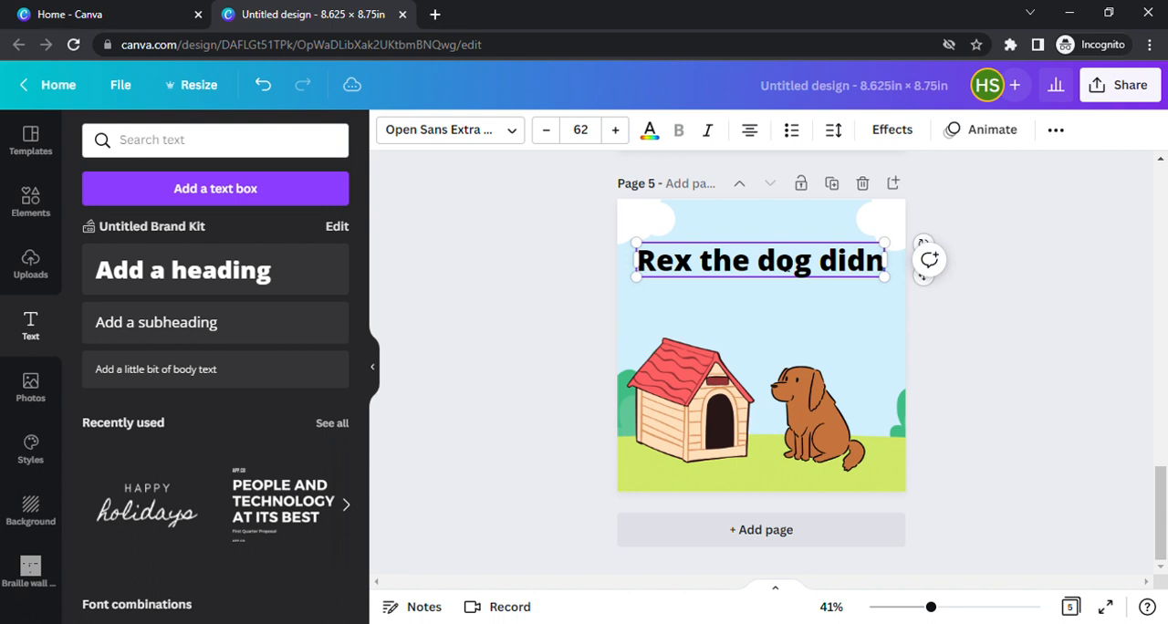
{"action": "type", "text": "'t want to go to sleep."}
Set the heading's font size to 45 and its font to Agrandir Narrow Medium.
{"action": "left_click", "coordinate": [543, 130]}
{"action": "left_click", "coordinate": [546, 130]}
{"action": "left_click", "coordinate": [548, 129]}
{"action": "left_click", "coordinate": [550, 130]}
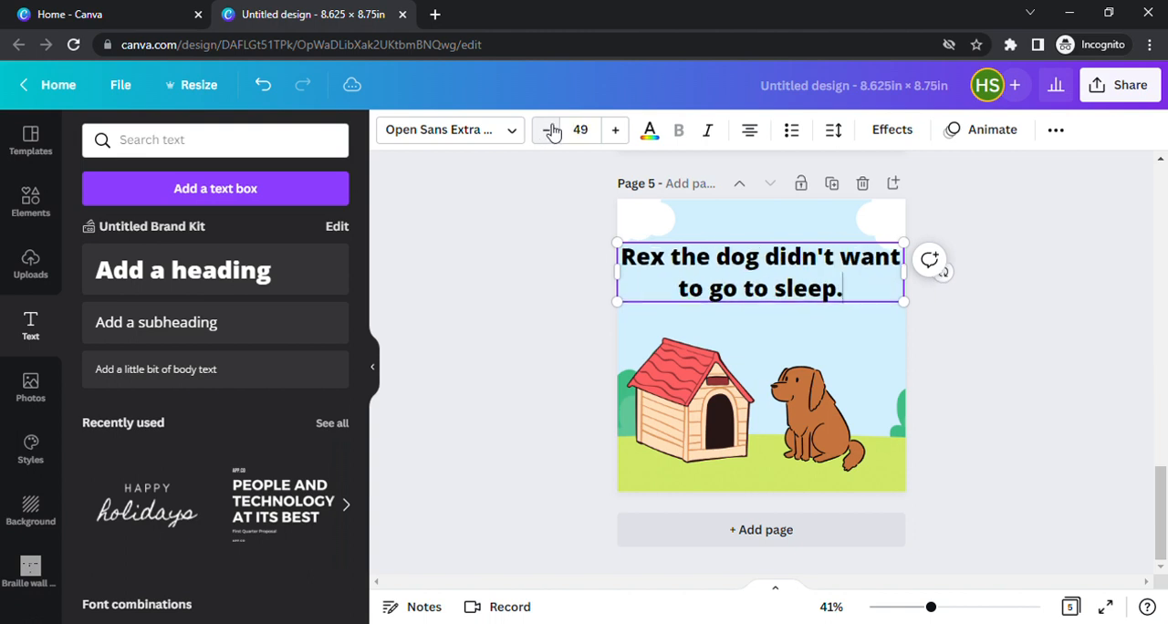
{"action": "left_click", "coordinate": [550, 129]}
{"action": "left_click", "coordinate": [550, 130]}
{"action": "left_click", "coordinate": [550, 129]}
{"action": "left_click", "coordinate": [550, 129]}
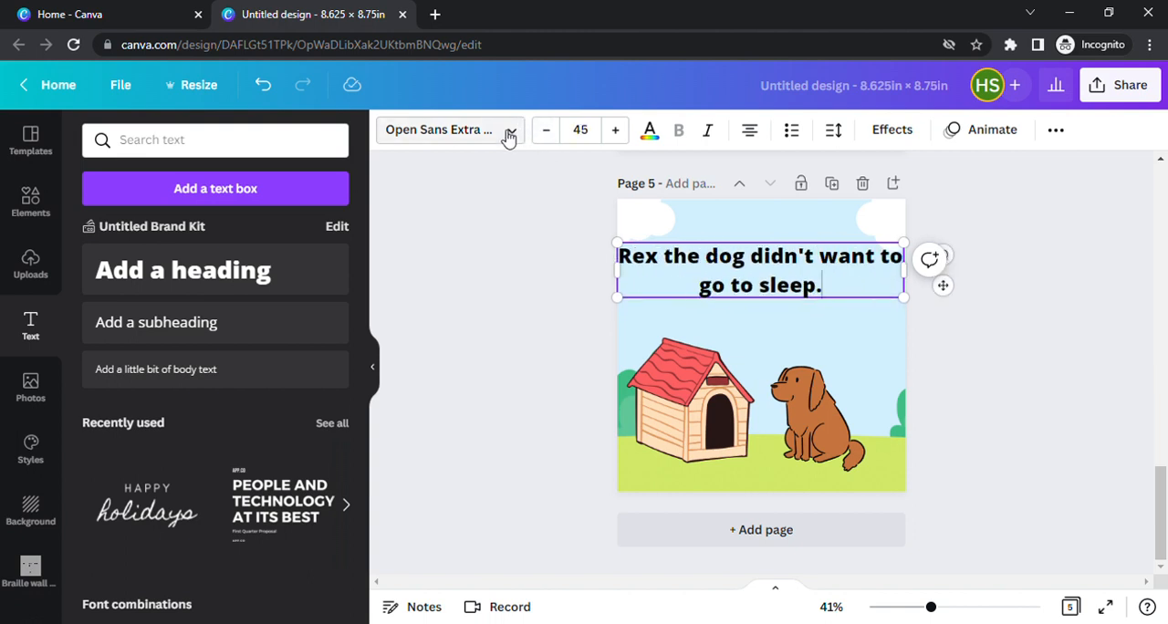
{"action": "left_click", "coordinate": [508, 133]}
{"action": "left_click", "coordinate": [289, 277]}
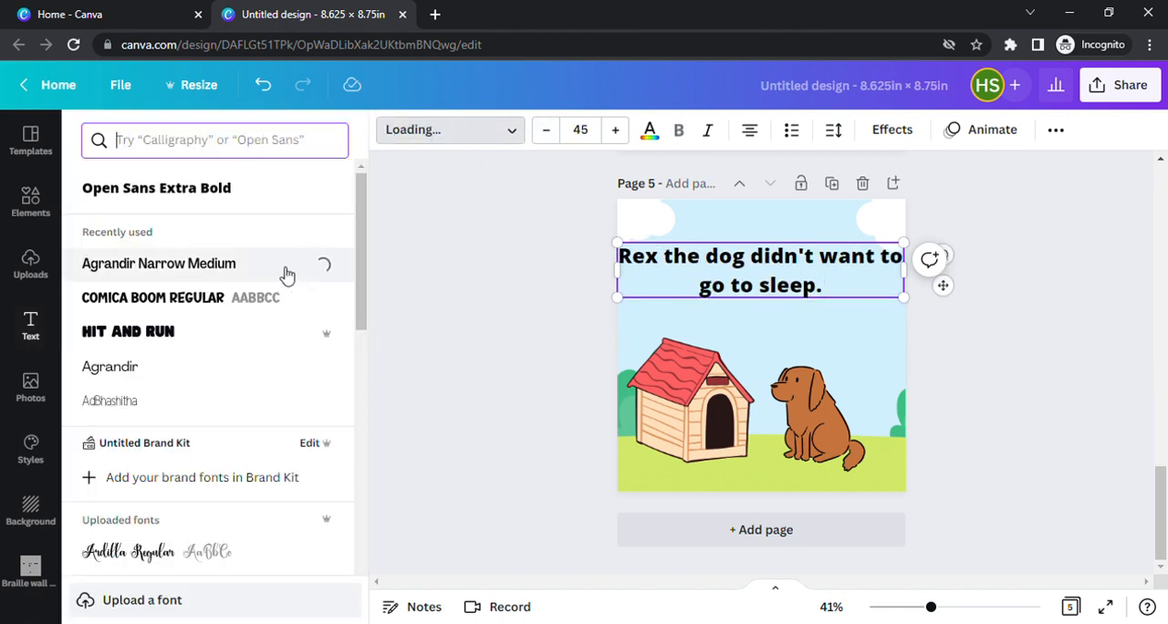
Narrow the heading's text box and centre it above the scene, and nudge the dog house and the brown dog slightly to the right.
{"action": "left_click_drag", "start_coordinate": [625, 277], "coordinate": [676, 282]}
{"action": "left_click_drag", "start_coordinate": [790, 310], "coordinate": [763, 315]}
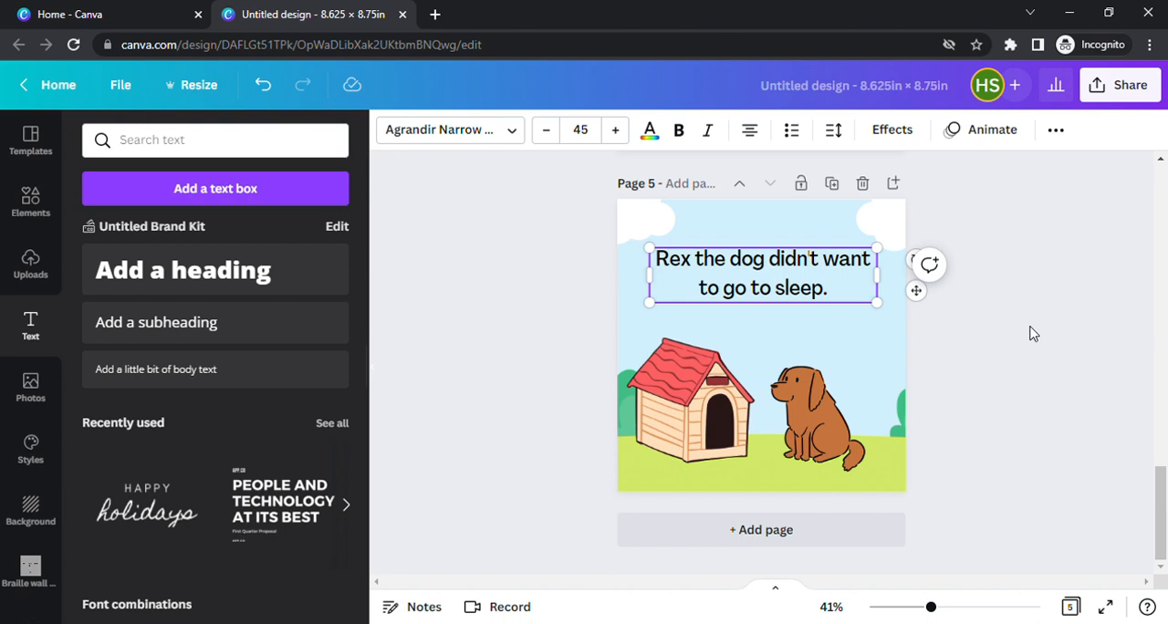
{"action": "left_click_drag", "start_coordinate": [719, 418], "coordinate": [727, 425]}
{"action": "left_click_drag", "start_coordinate": [803, 420], "coordinate": [808, 420]}
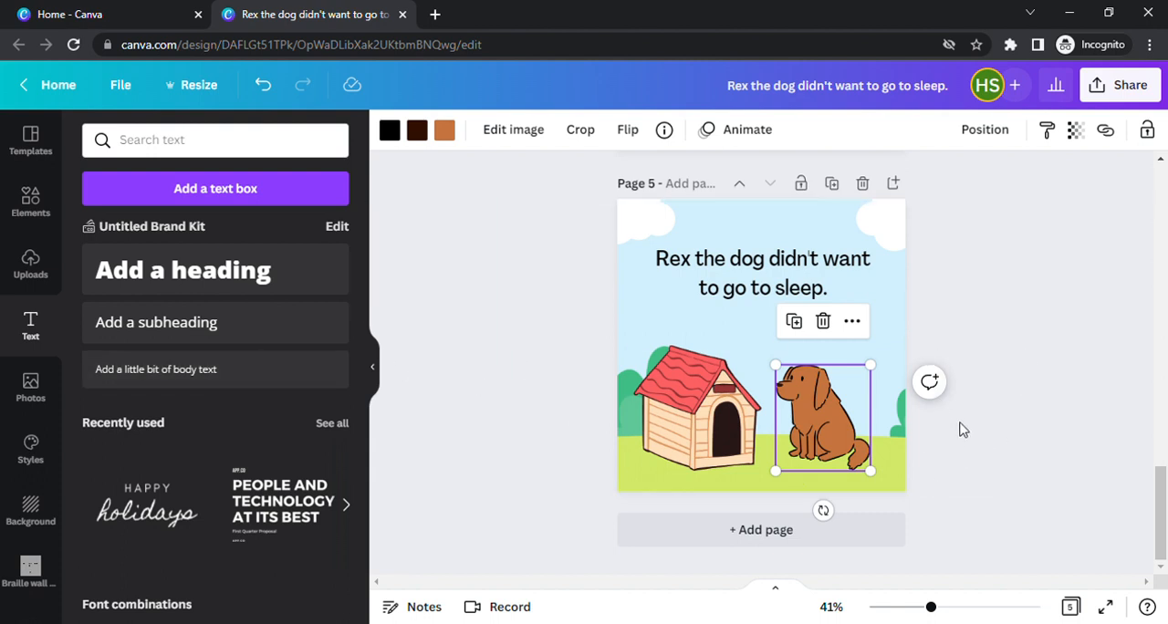
Review the dog illustrations on pages 3 and 4 as candidates for further scenes and return to the page 5 scene.
{"action": "left_click_drag", "start_coordinate": [1158, 502], "coordinate": [1149, 430]}
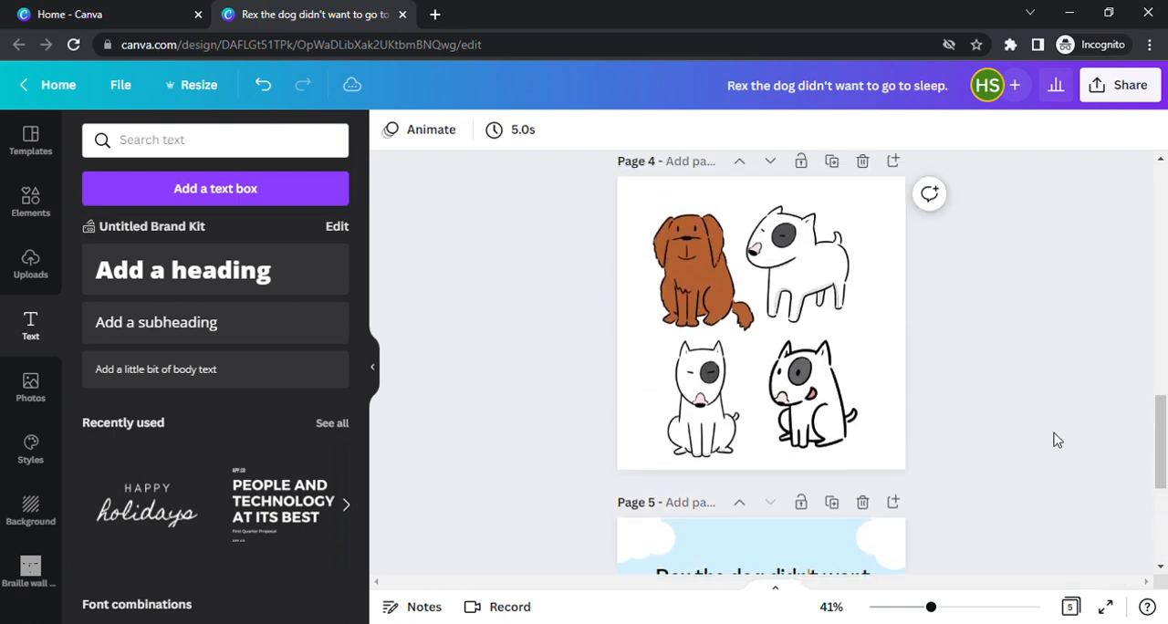
{"action": "scroll", "coordinate": [829, 393], "scroll_direction": "down", "scroll_amount": 3}
{"action": "scroll", "coordinate": [829, 377], "scroll_direction": "up", "scroll_amount": 3}
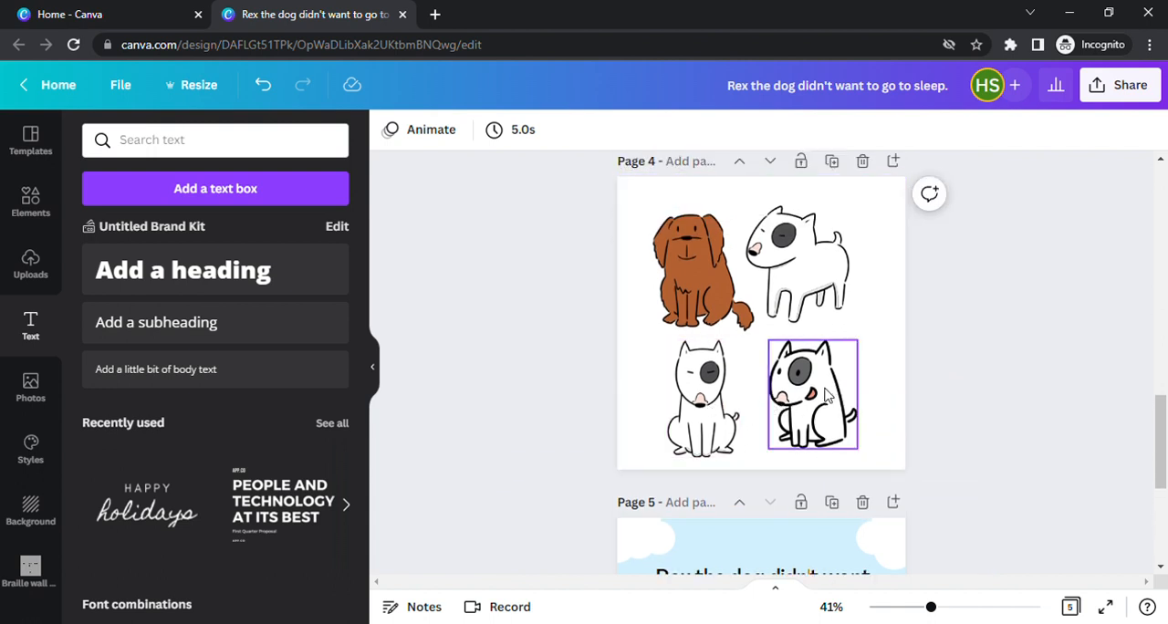
{"action": "left_click", "coordinate": [826, 394]}
{"action": "left_click", "coordinate": [794, 274]}
{"action": "scroll", "coordinate": [843, 280], "scroll_direction": "up", "scroll_amount": 3}
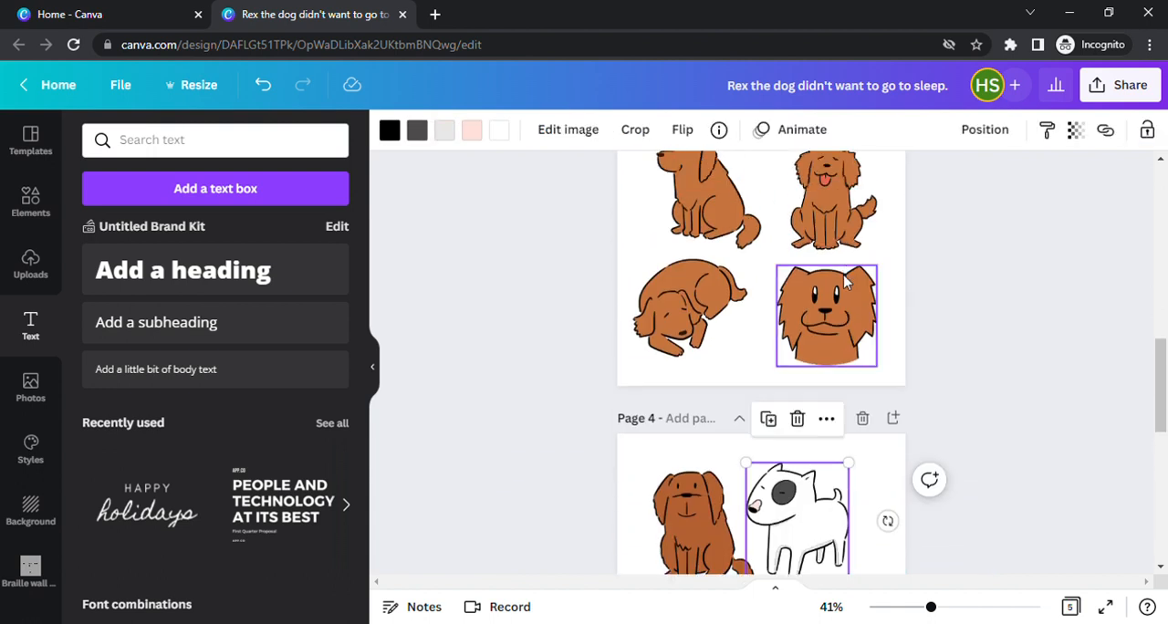
{"action": "scroll", "coordinate": [853, 288], "scroll_direction": "down", "scroll_amount": 1}
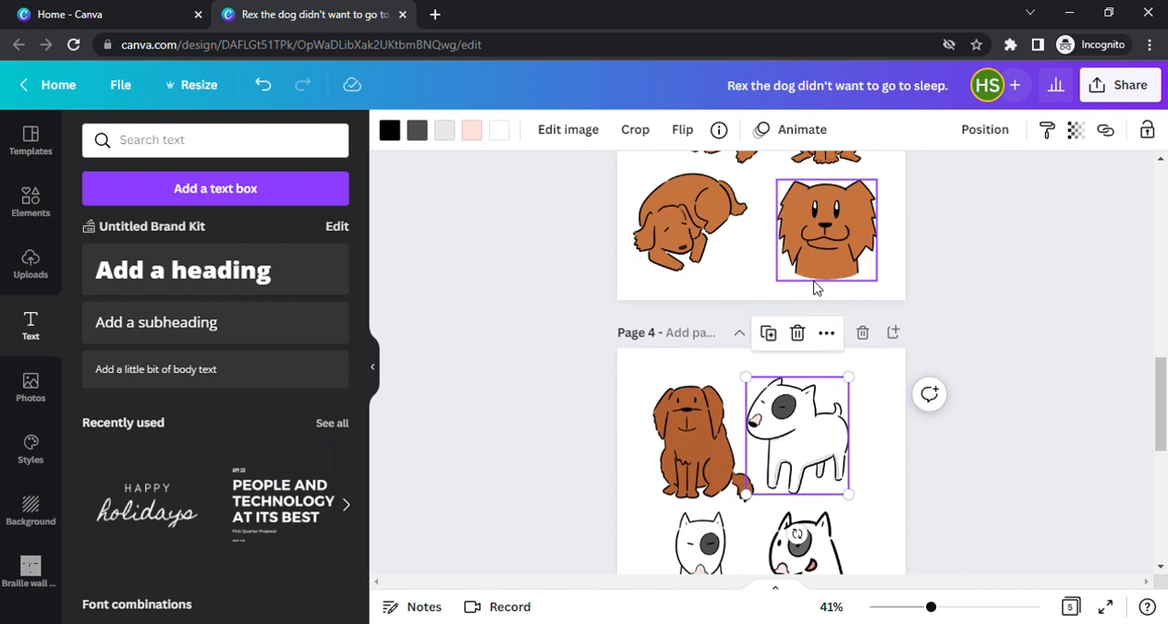
{"action": "scroll", "coordinate": [816, 286], "scroll_direction": "up", "scroll_amount": 2}
{"action": "left_click", "coordinate": [686, 408]}
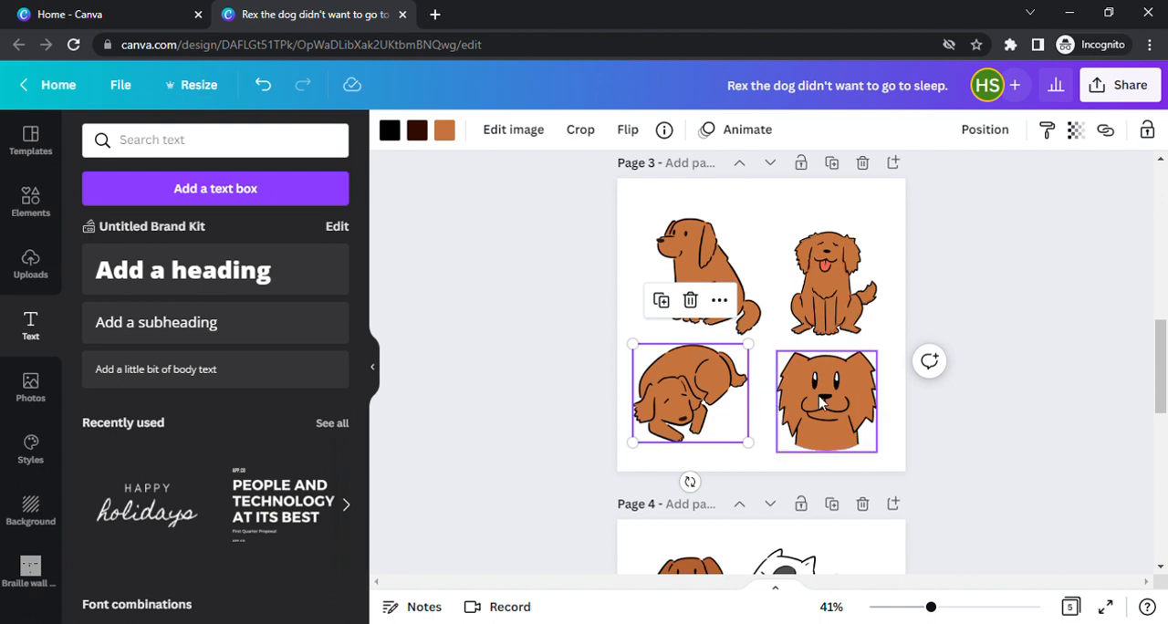
{"action": "left_click_drag", "start_coordinate": [1156, 363], "coordinate": [1162, 385]}
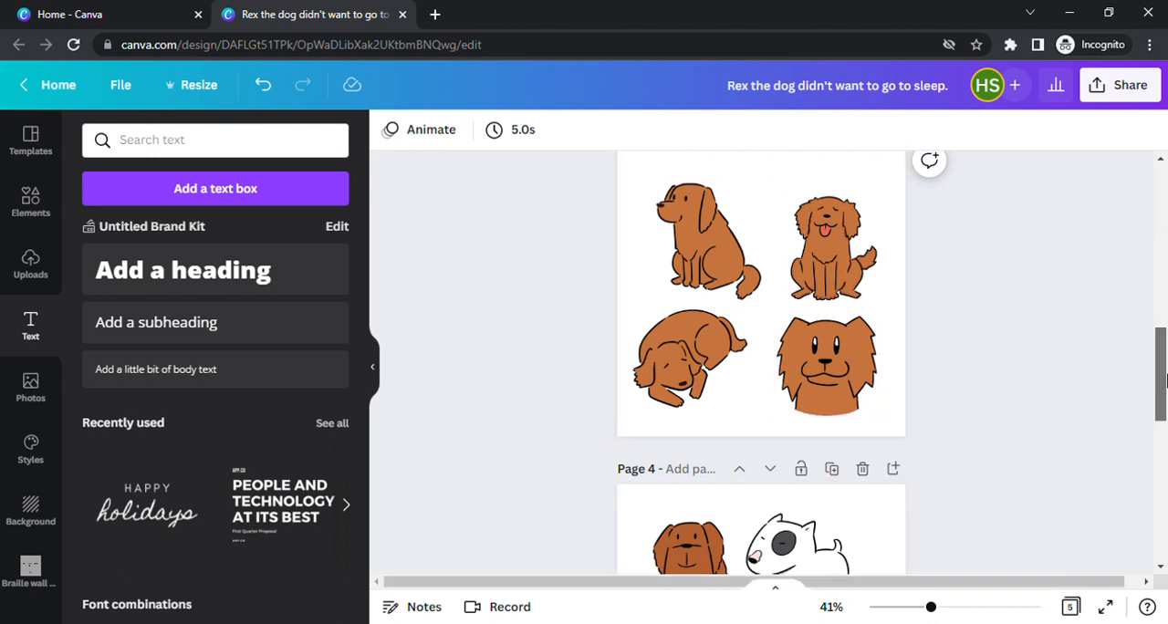
{"action": "scroll", "coordinate": [1163, 451], "scroll_direction": "down", "scroll_amount": 6}
{"action": "scroll", "coordinate": [1163, 451], "scroll_direction": "down", "scroll_amount": 1}
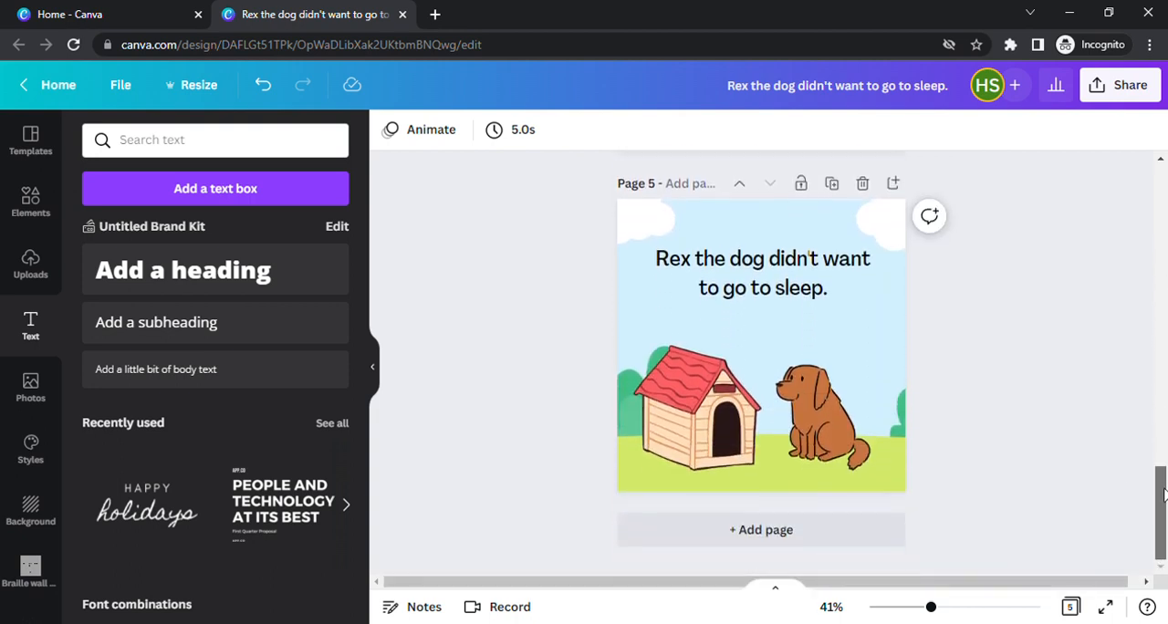